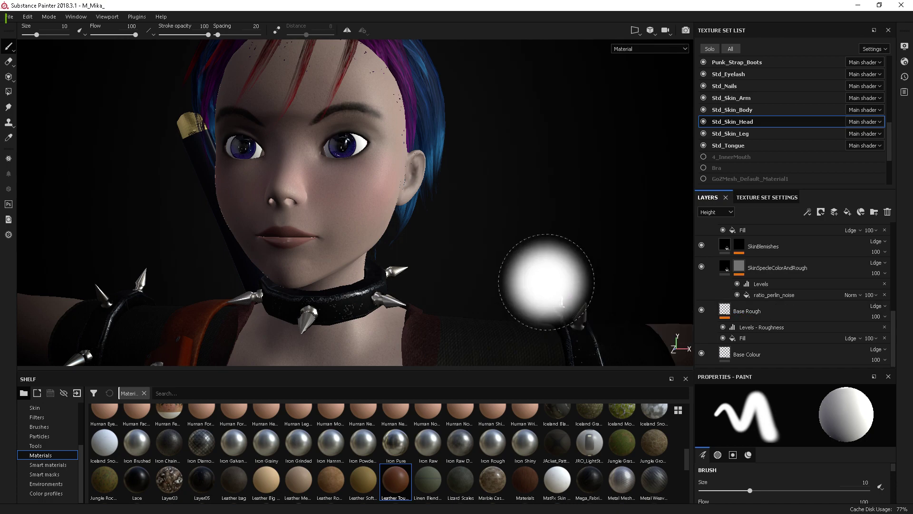
- Set the Base Colour layer's uniform base color to a light peach tone for the head's skin
scroll(362, 198, down, 3)
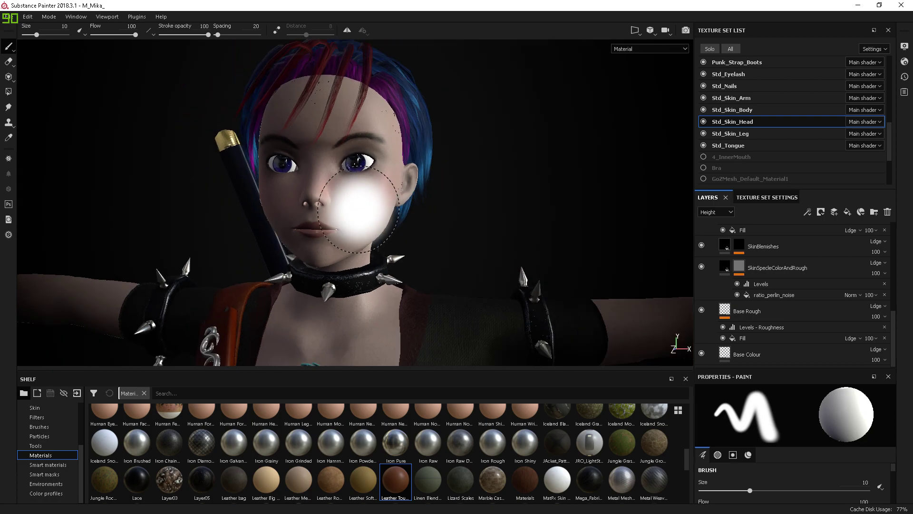
scroll(359, 198, up, 7)
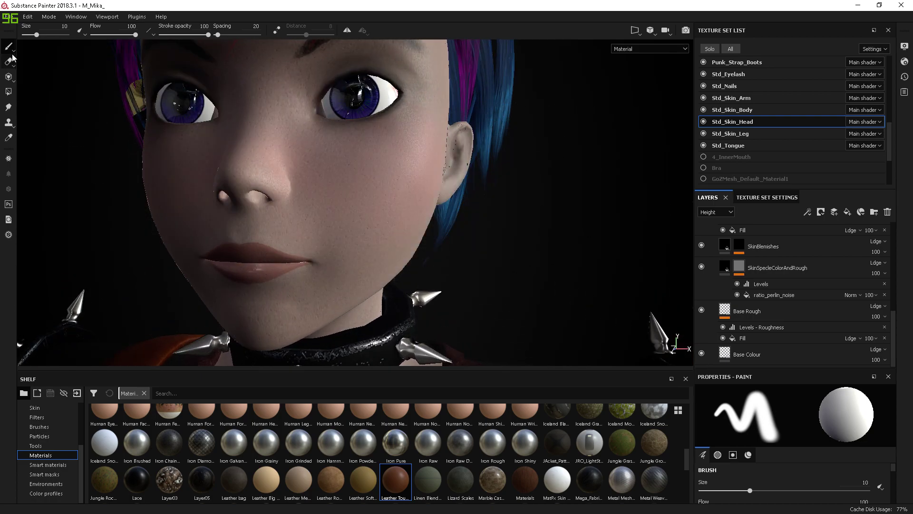
click(780, 316)
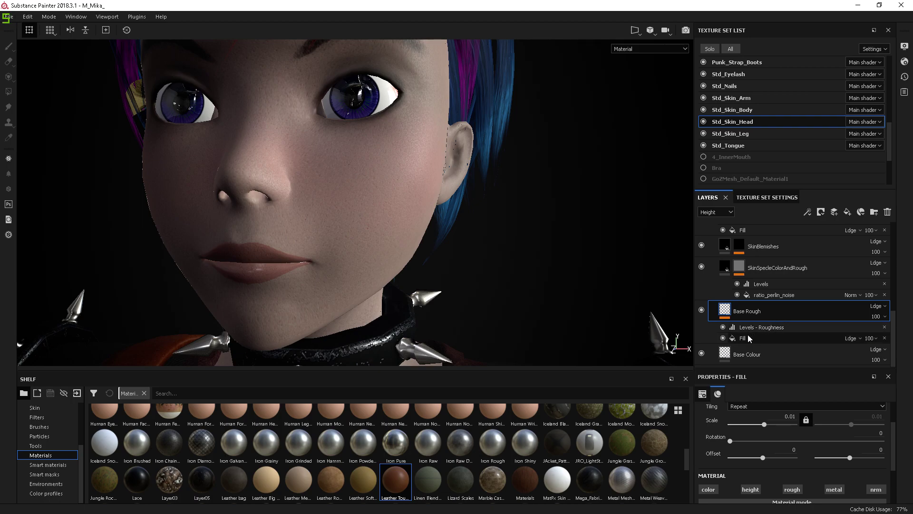
click(723, 355)
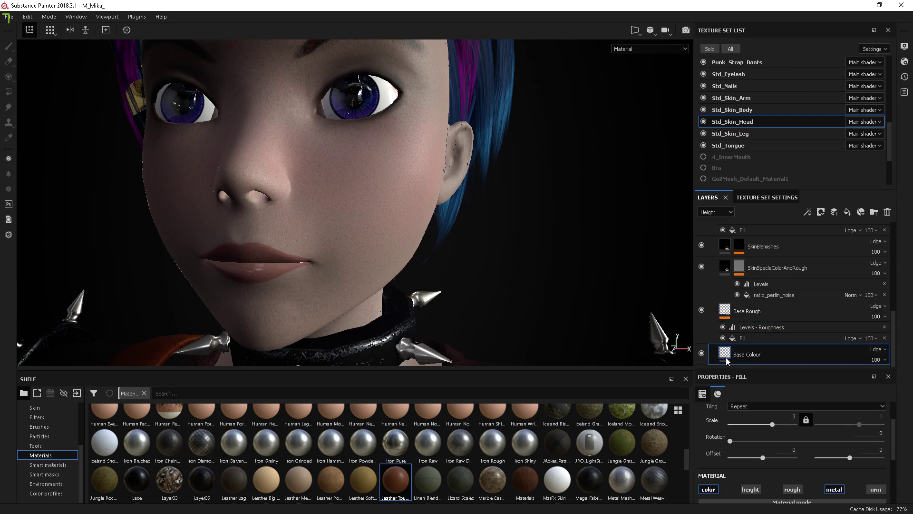
mouse_move(724, 356)
scroll(780, 442, down, 3)
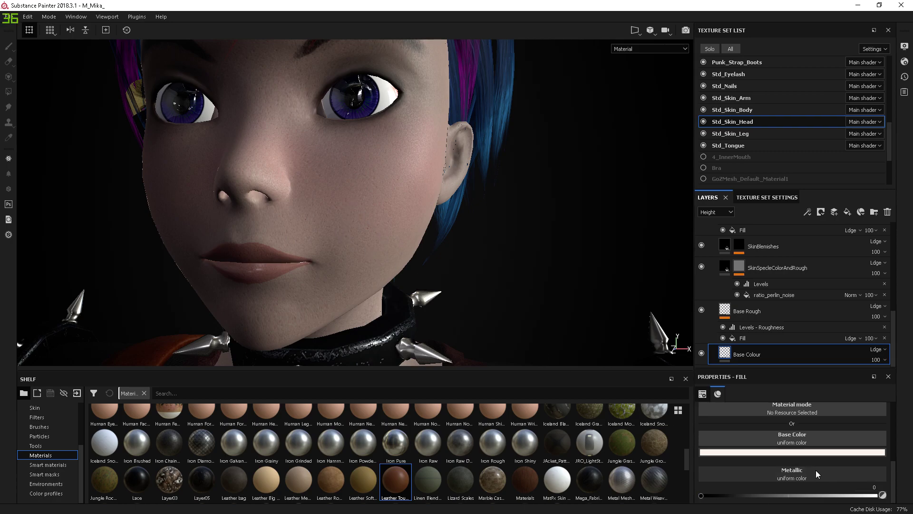
click(745, 452)
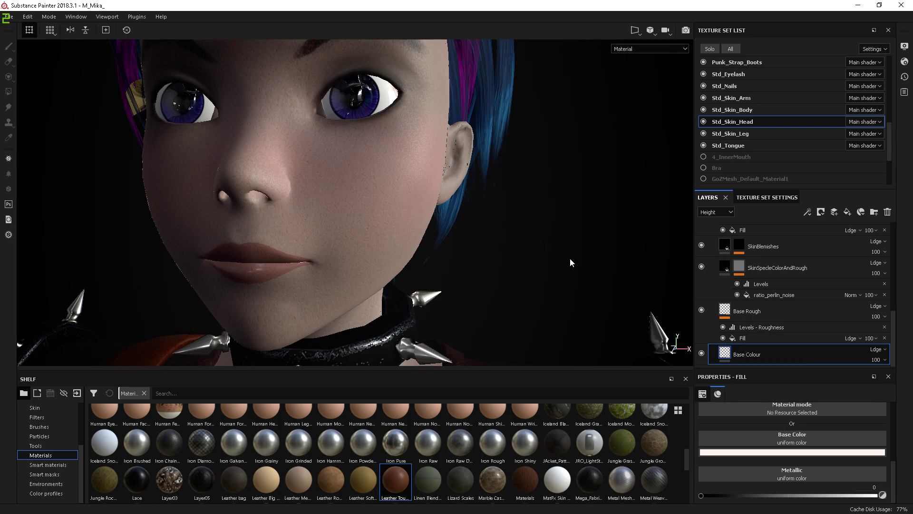
click(781, 453)
click(792, 352)
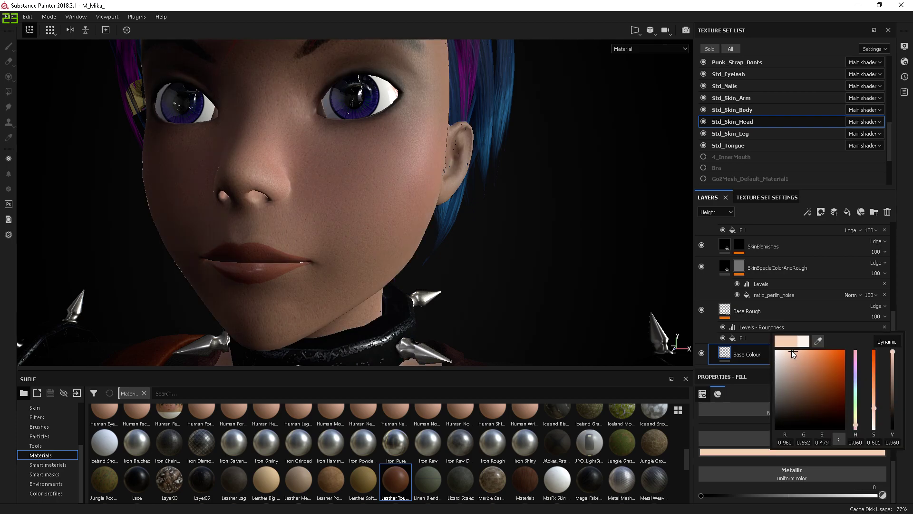
drag(790, 350, 794, 351)
key(f)
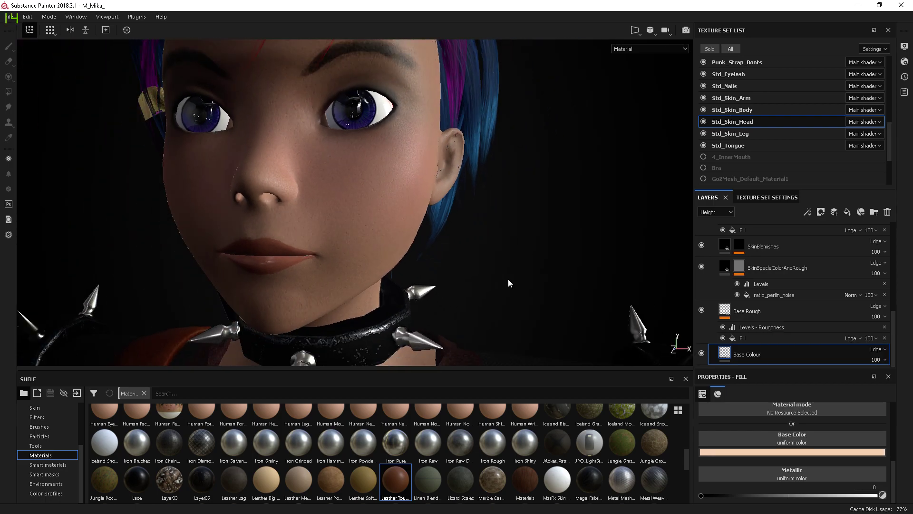
alt+right_drag(406, 212, 412, 237)
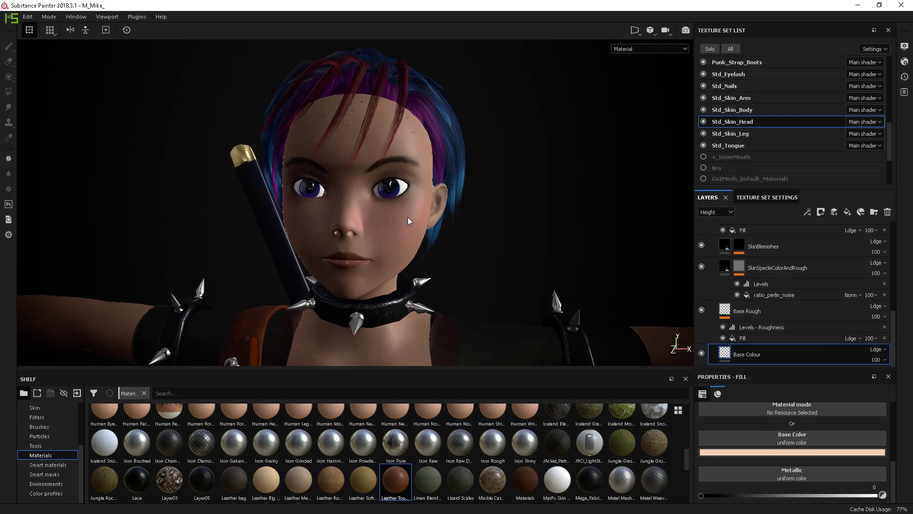
scroll(390, 221, up, 5)
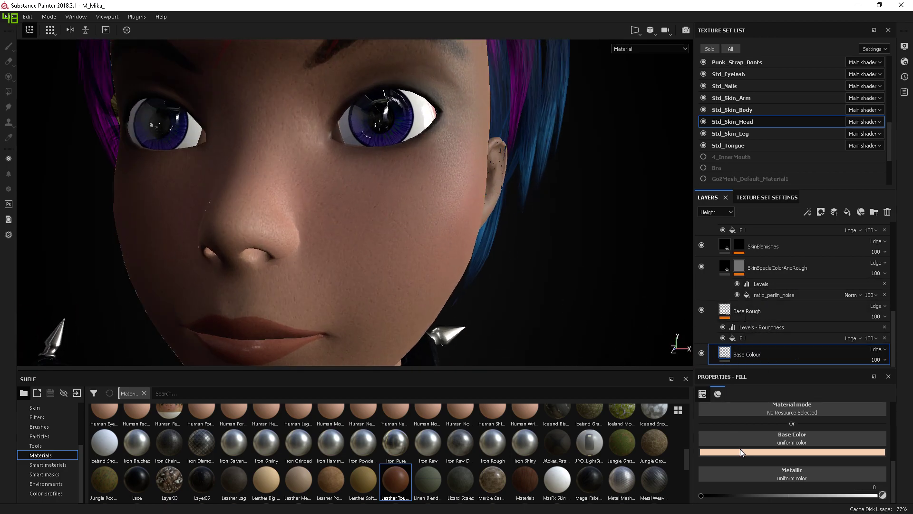
- Inspect the Base Rough layer's fill and compare the upper chest's shine with that layer hidden and shown, leaving SkinSpecleColorAndRough hidden
click(749, 308)
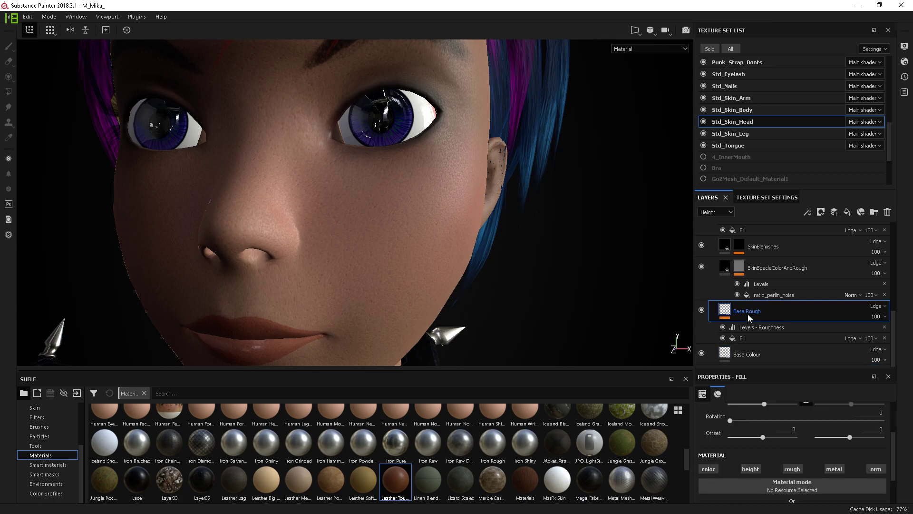
click(761, 338)
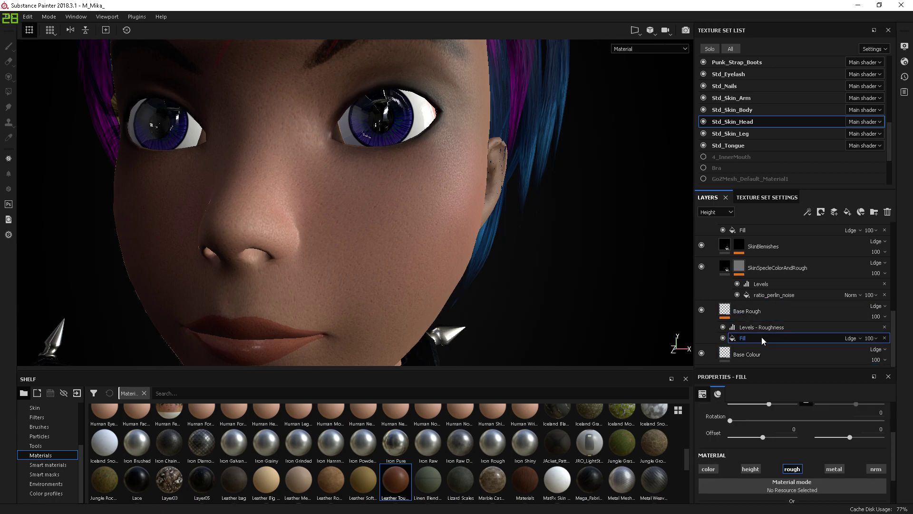
alt+drag(576, 301, 538, 31)
alt+drag(412, 231, 499, 217)
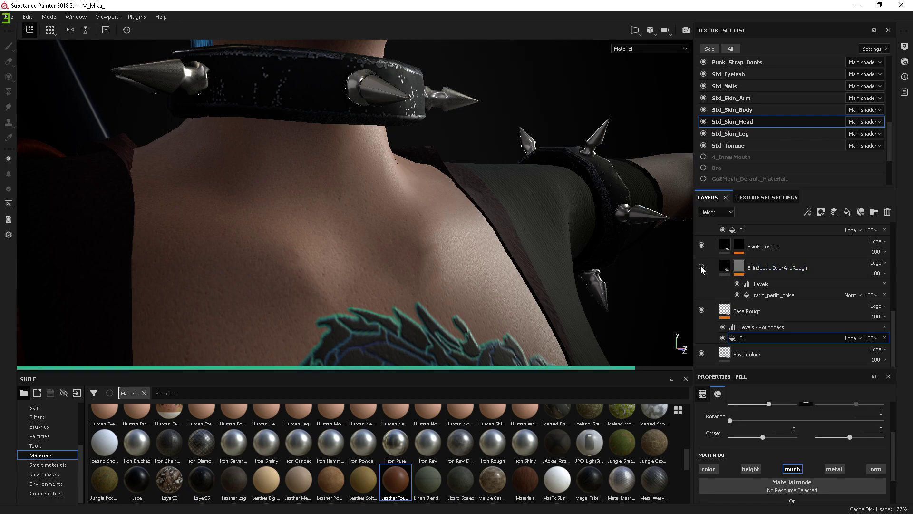
click(702, 310)
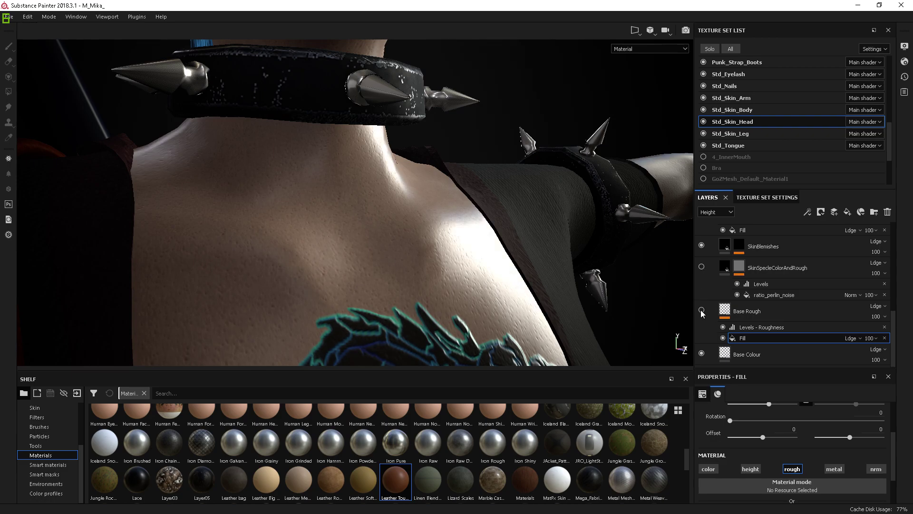
click(702, 311)
alt+drag(630, 283, 593, 293)
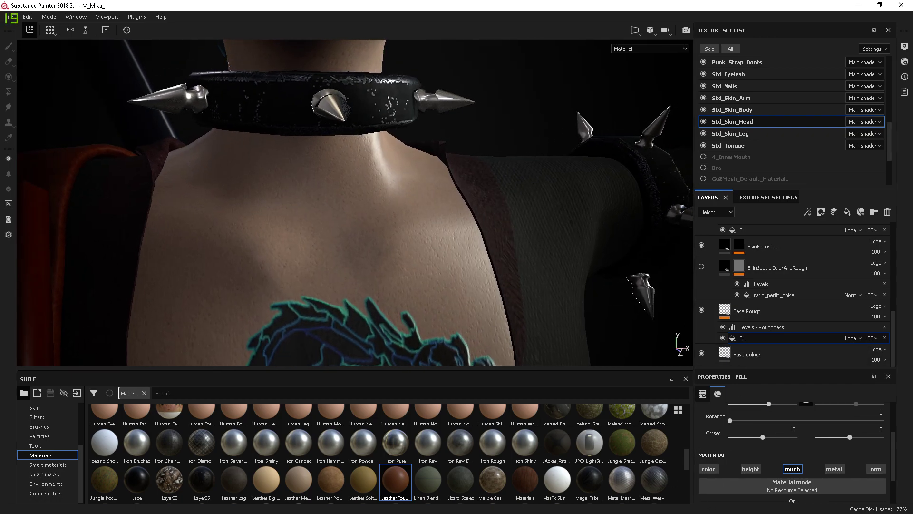
- Switch to Photos to view the Skin_Rough_Height.png texture, then return to Substance Painter
key(alt+Tab)
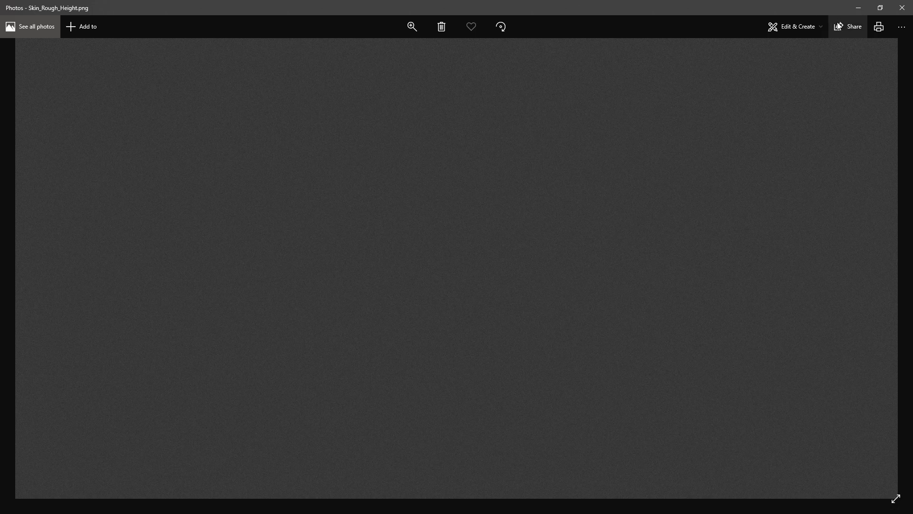
click(858, 8)
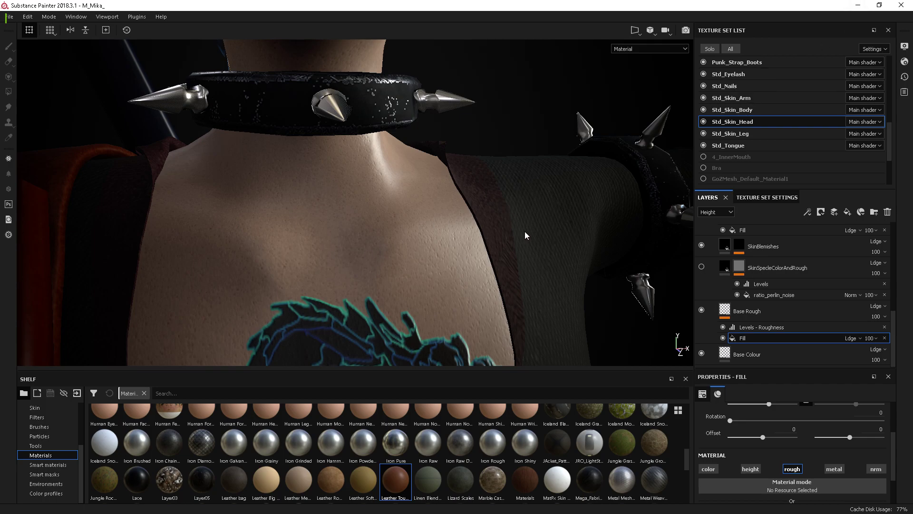
- Compare the skin's shine with Base Rough off and on, and show the SkinSpecleColorAndRough layer again
alt+drag(523, 245, 493, 251)
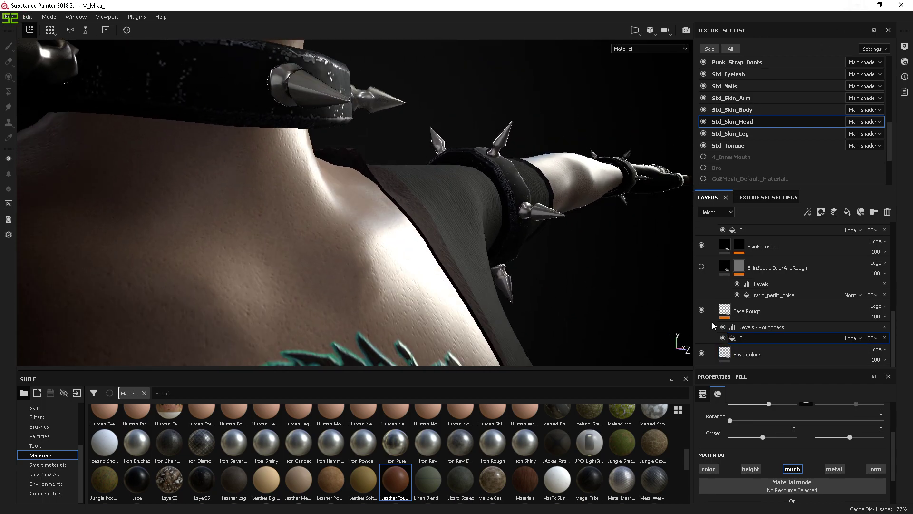
click(701, 310)
click(701, 310)
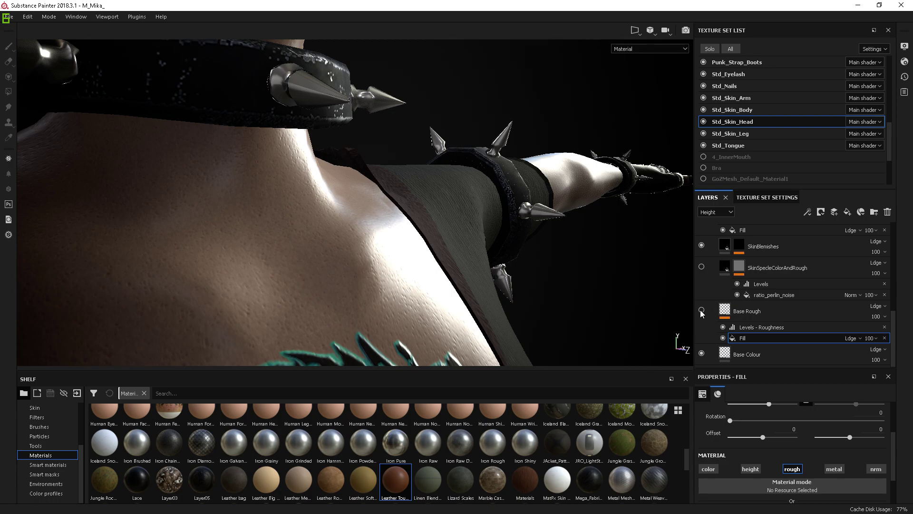
click(701, 310)
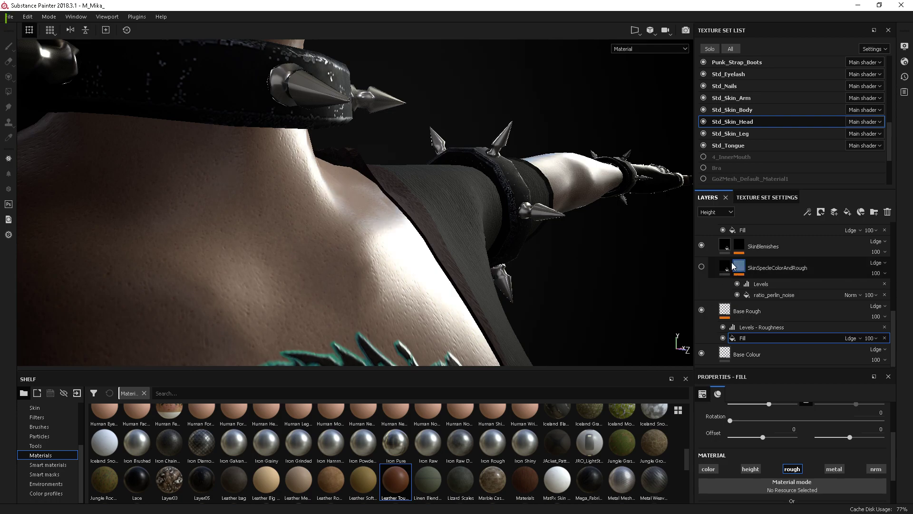
click(701, 266)
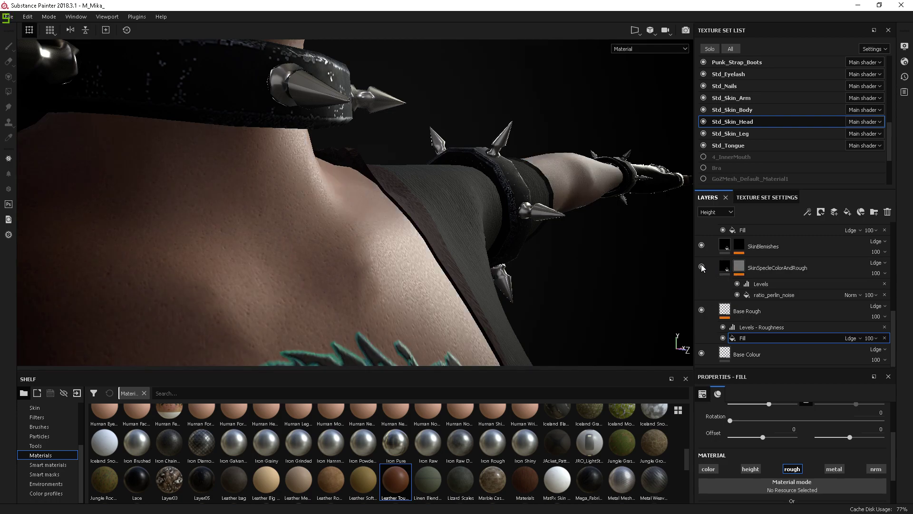
- Examine the ratio_perlin_noise fill and the Levels range in the mask of SkinSpecleColorAndRough
click(780, 296)
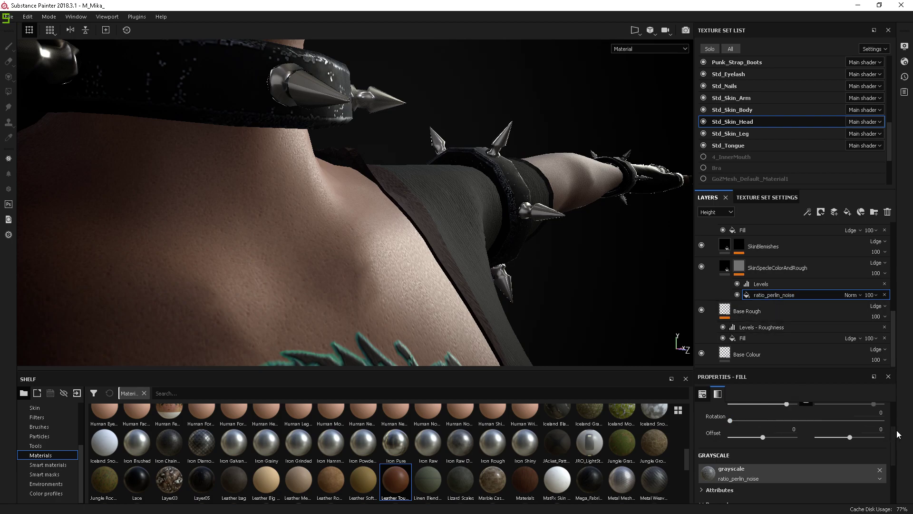
click(767, 284)
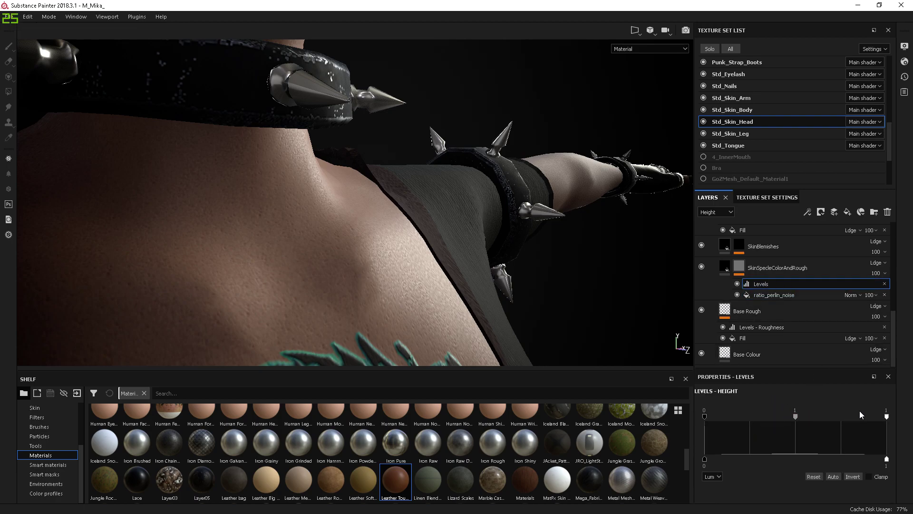
mouse_move(880, 413)
mouse_down()
mouse_move(760, 420)
mouse_move(896, 418)
mouse_up()
mouse_move(705, 417)
mouse_down()
mouse_move(781, 418)
mouse_move(690, 418)
mouse_up()
mouse_move(886, 417)
mouse_down()
mouse_move(836, 418)
mouse_move(887, 418)
mouse_up()
click(778, 294)
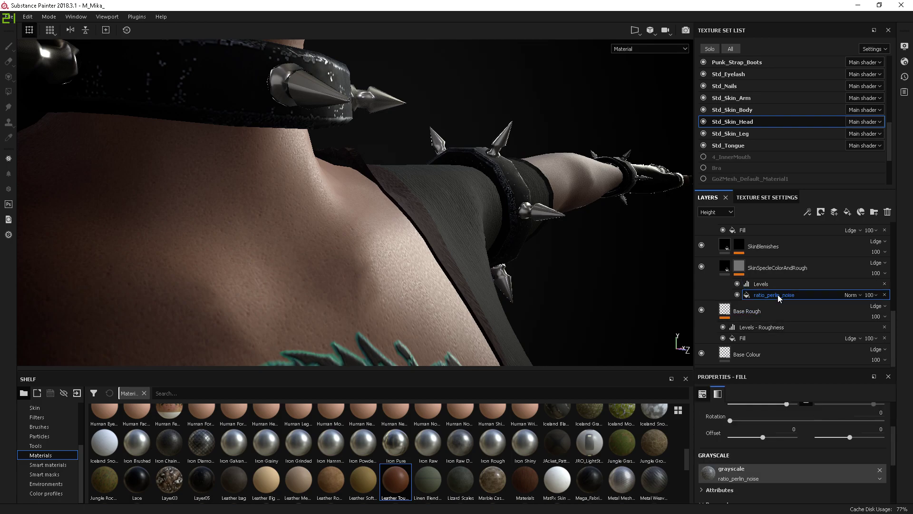
- Inspect the SkinSpecleColorAndRough layer's mask and its base color and height settings
click(739, 267)
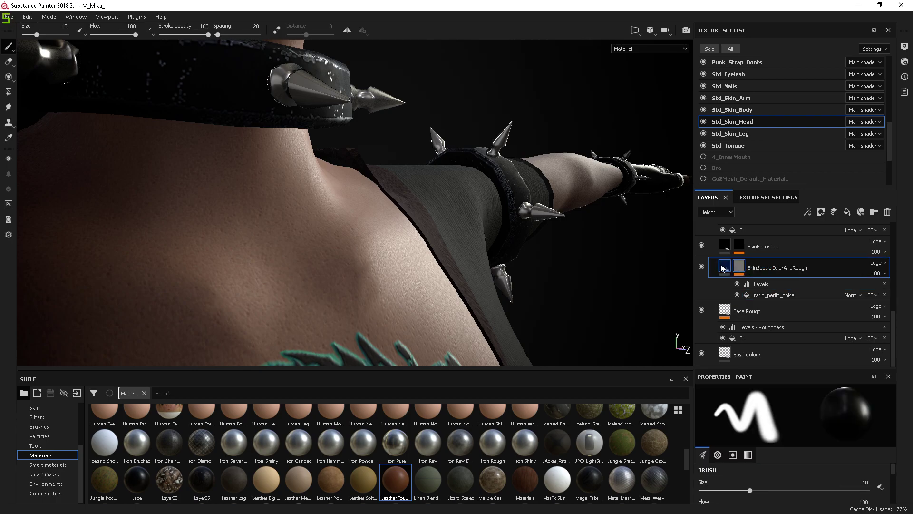
click(724, 268)
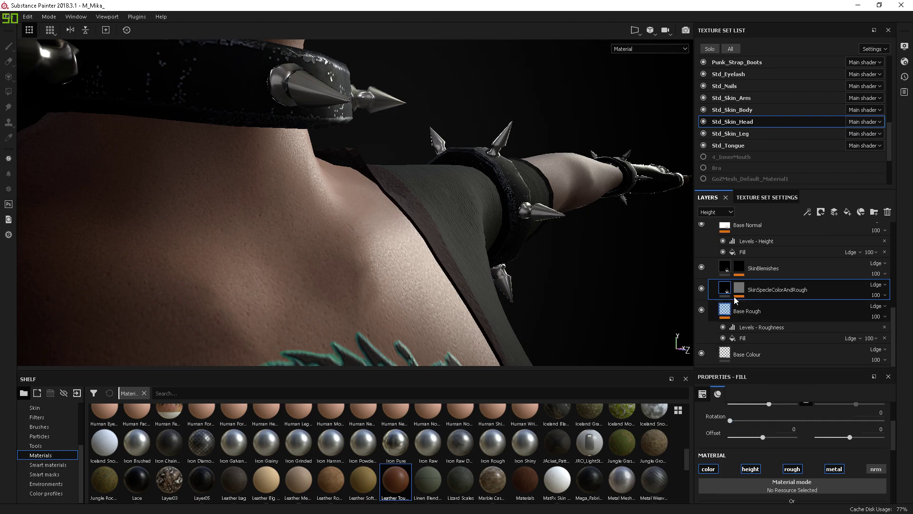
scroll(773, 440, down, 3)
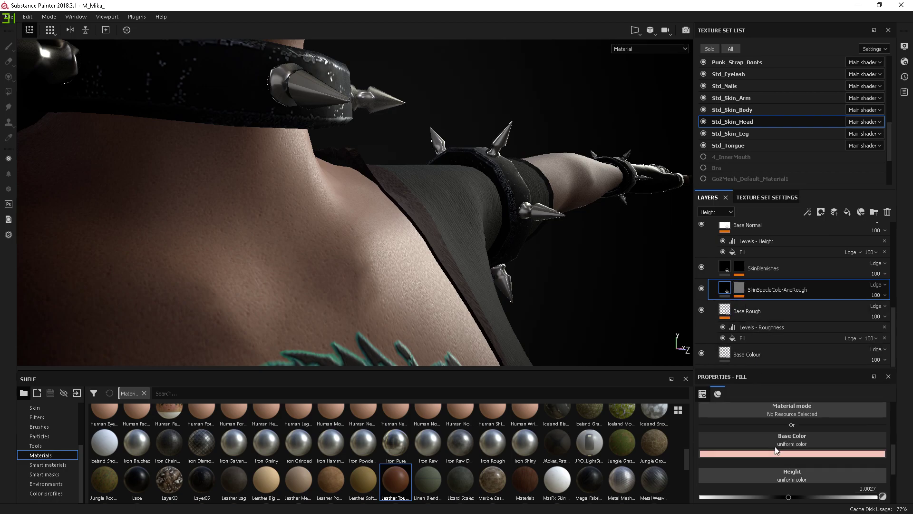
- Try a scale of 4.74 for the ratio_perlin_noise fill in the SkinSpecleColorAndRough mask and check the pattern on the face
alt+drag(559, 255, 479, 268)
alt+right_drag(362, 177, 368, 329)
alt+drag(320, 283, 202, 276)
alt+middle_drag(273, 131, 404, 421)
alt+right_drag(341, 235, 261, 4)
alt+drag(373, 193, 485, 276)
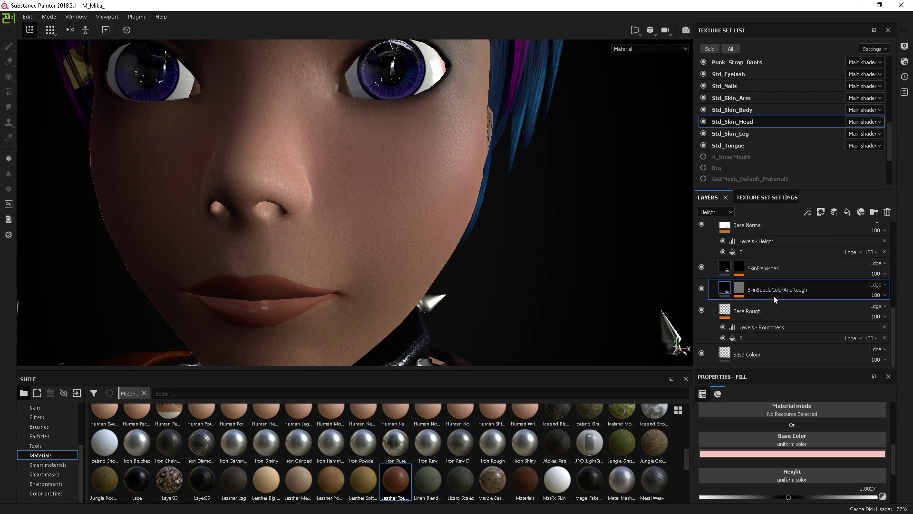
click(738, 296)
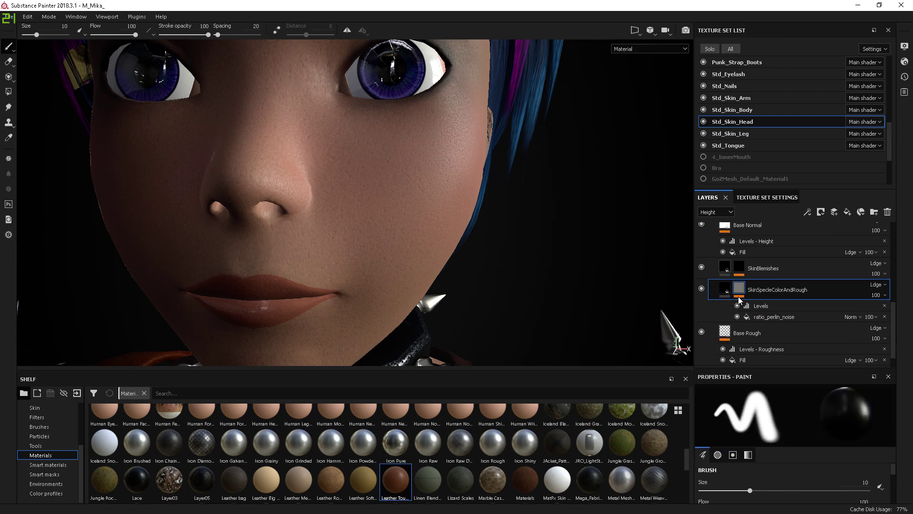
click(763, 316)
scroll(740, 450, up, 5)
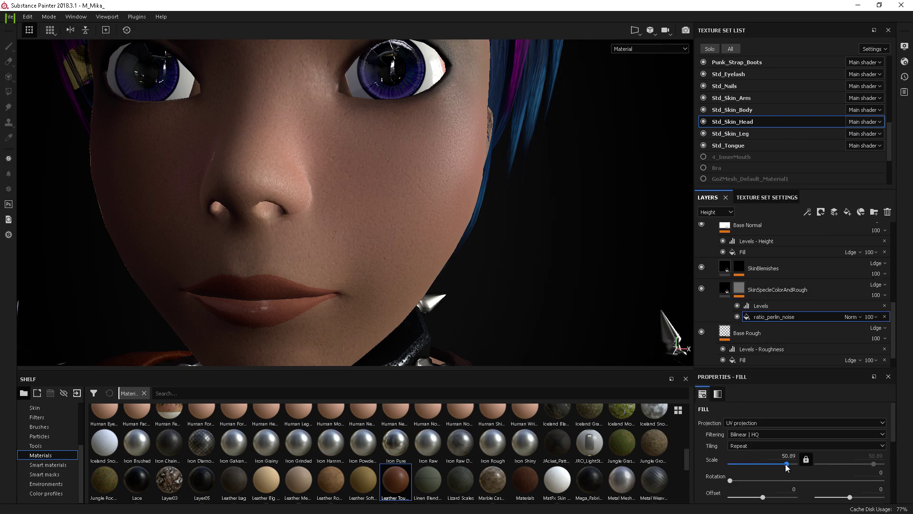
drag(785, 464, 773, 461)
alt+drag(617, 267, 533, 280)
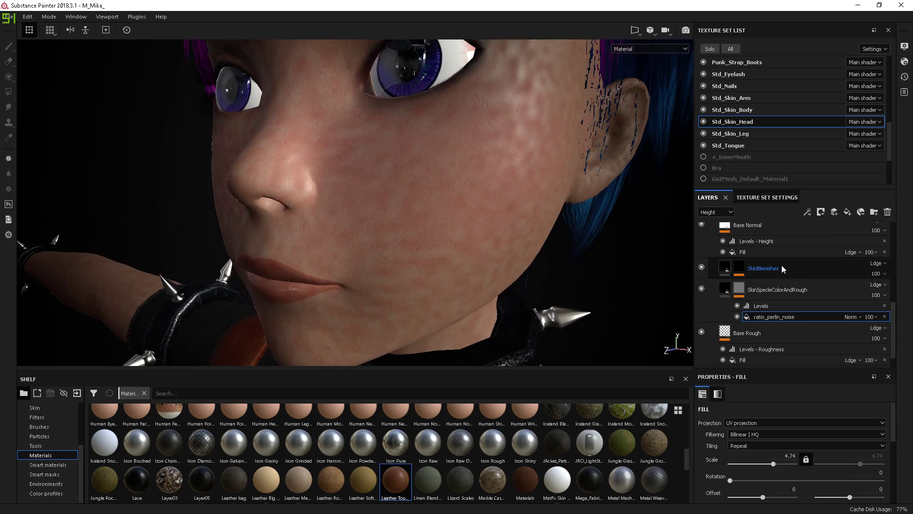
alt+right_drag(590, 316, 483, 149)
alt+right_drag(407, 265, 408, 164)
alt+drag(471, 237, 481, 228)
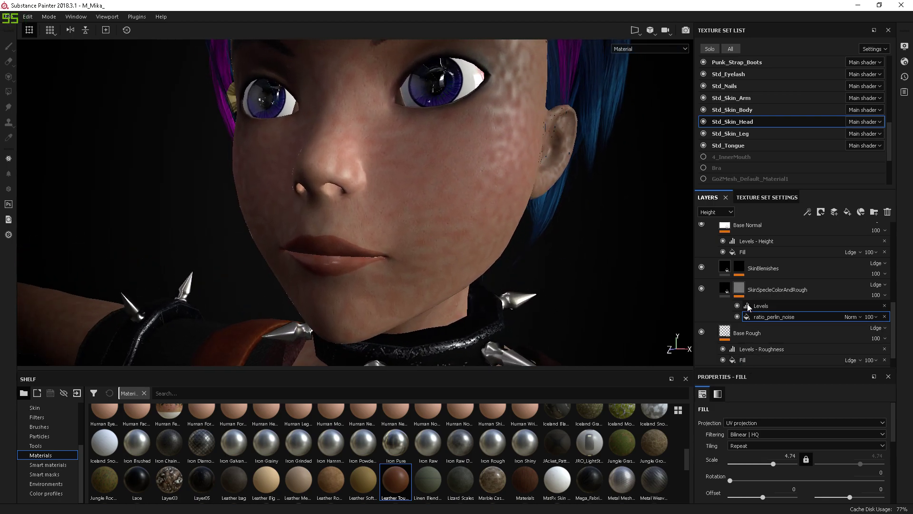
- Set the ratio_perlin_noise fill's scale to 34.26 and check the finer speckling on the face
drag(772, 463, 783, 467)
alt+drag(501, 238, 456, 237)
alt+right_drag(457, 238, 537, 258)
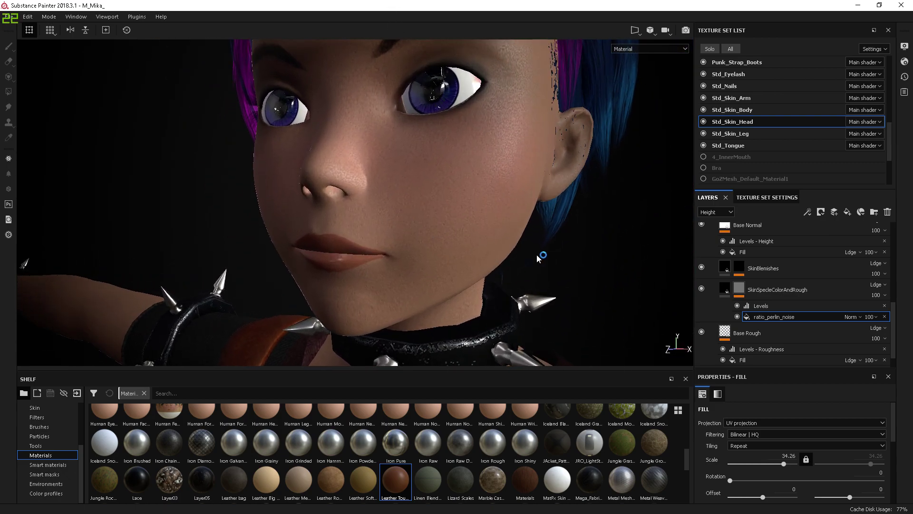
alt+drag(476, 265, 510, 264)
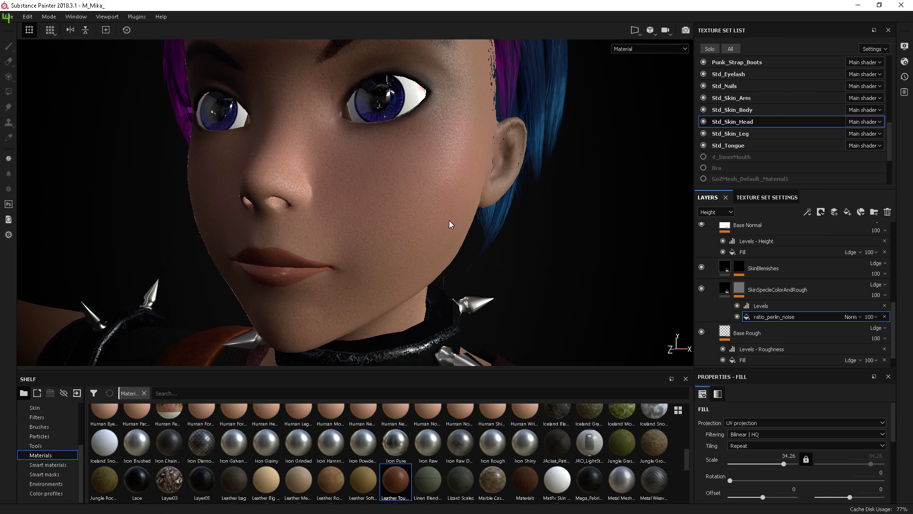
alt+drag(383, 245, 415, 240)
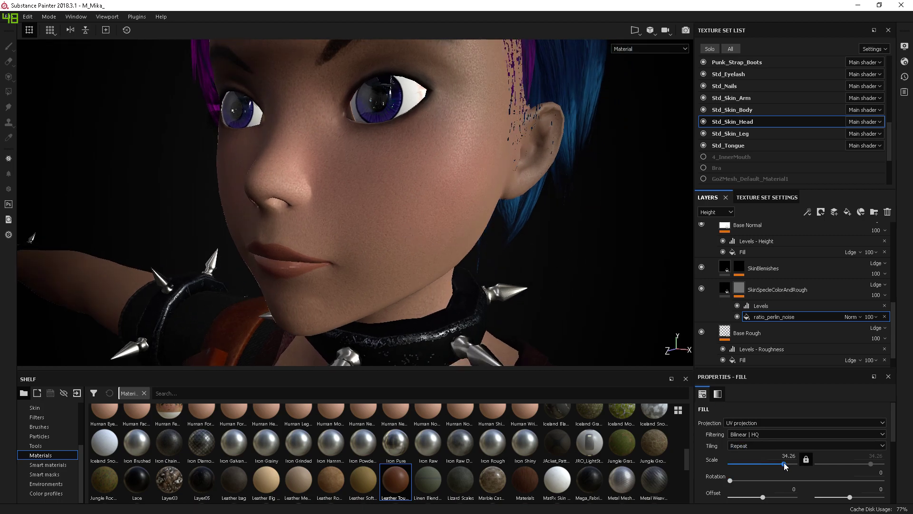
- Set the ratio_perlin_noise fill's scale to 60.22, and open the ratio_grunge_spots fill in the SkinBlemishes mask
drag(785, 463, 788, 465)
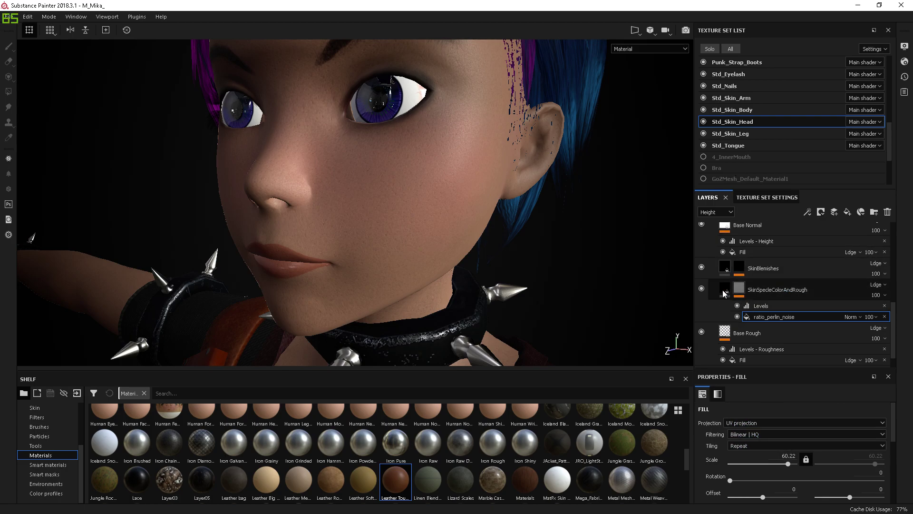
click(739, 271)
click(765, 296)
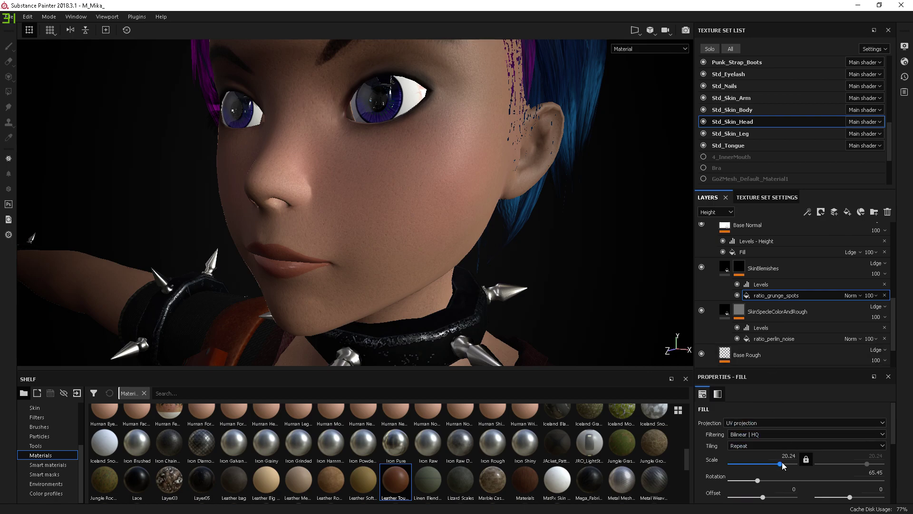
- Try scales of 1.02, 1.87 and 0.81 for the ratio_grunge_spots fill, check the blemishes up close, and restore the scale to 20.24
drag(780, 463, 769, 464)
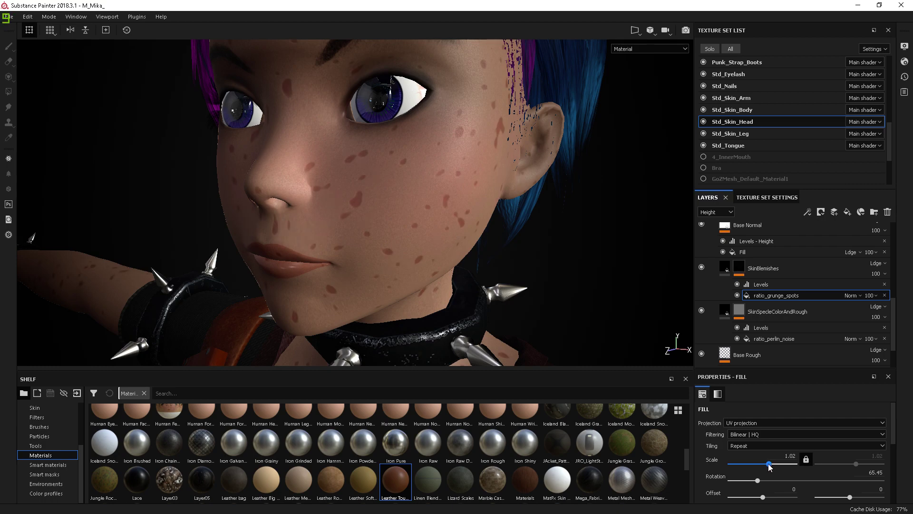
drag(769, 463, 770, 464)
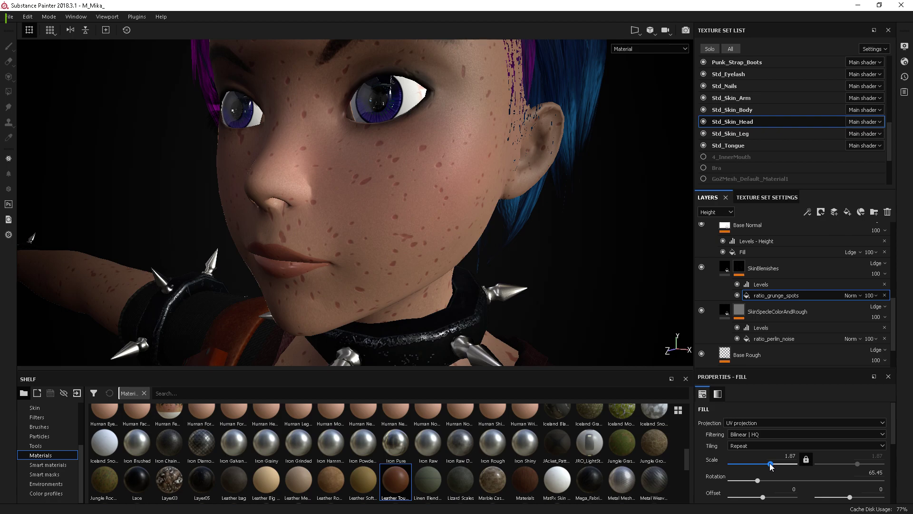
drag(769, 463, 768, 464)
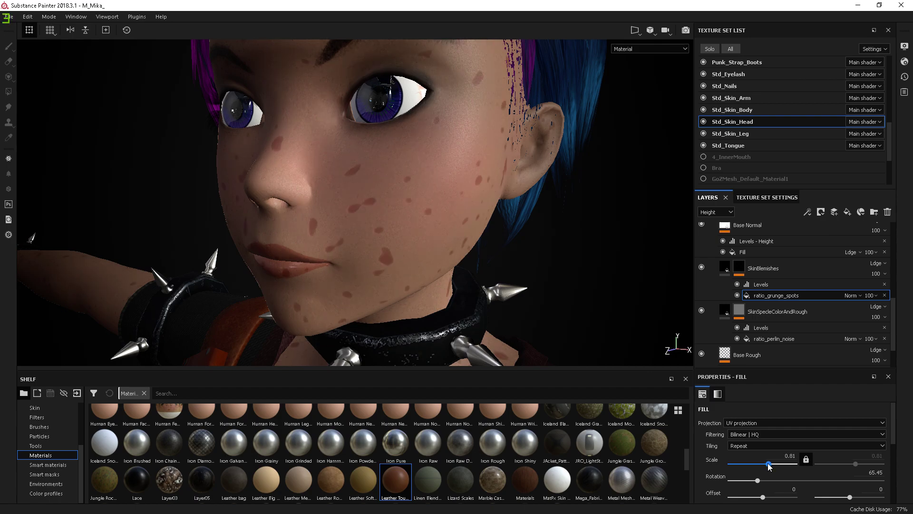
mouse_move(412, 261)
alt+mouse_down()
mouse_move(395, 238)
mouse_move(452, 218)
mouse_move(363, 237)
mouse_move(372, 230)
alt+mouse_up()
scroll(383, 301, up, 5)
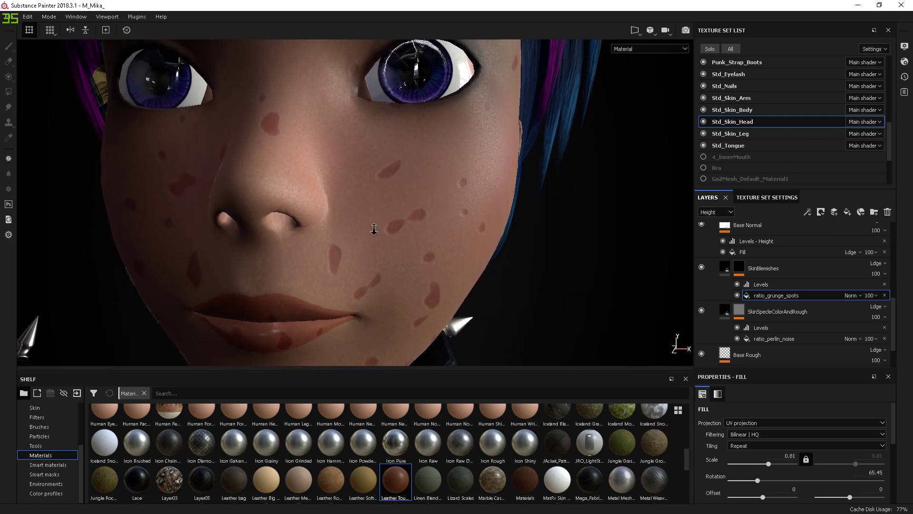
drag(769, 463, 780, 465)
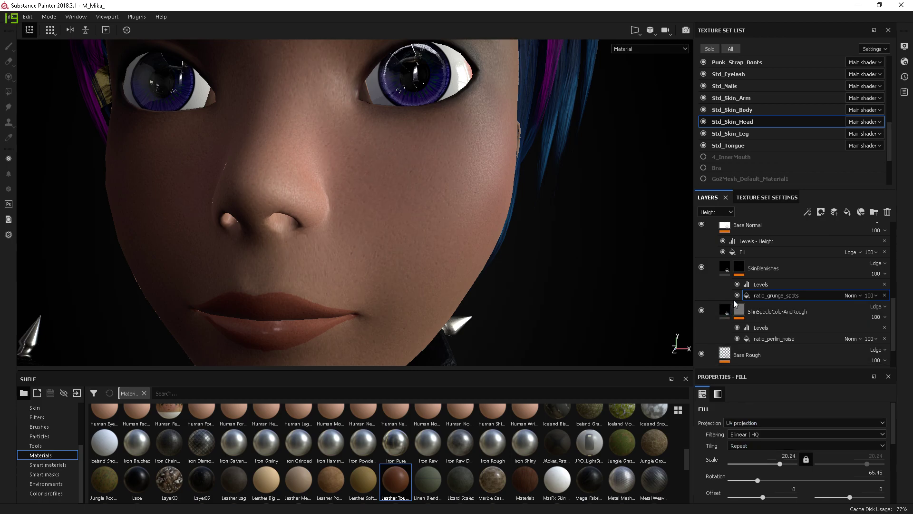
- Compare the facial skin with the Base Normal layer hidden and shown, and select that layer
scroll(742, 288, up, 1)
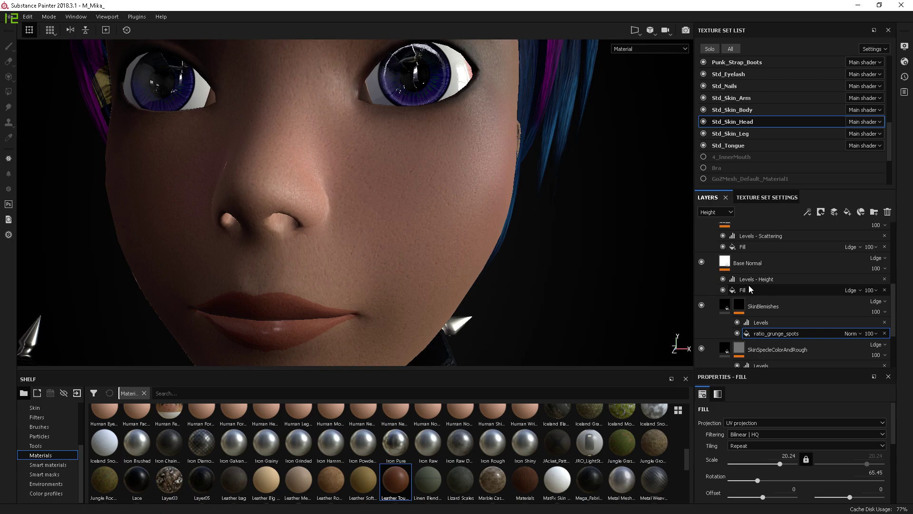
click(702, 262)
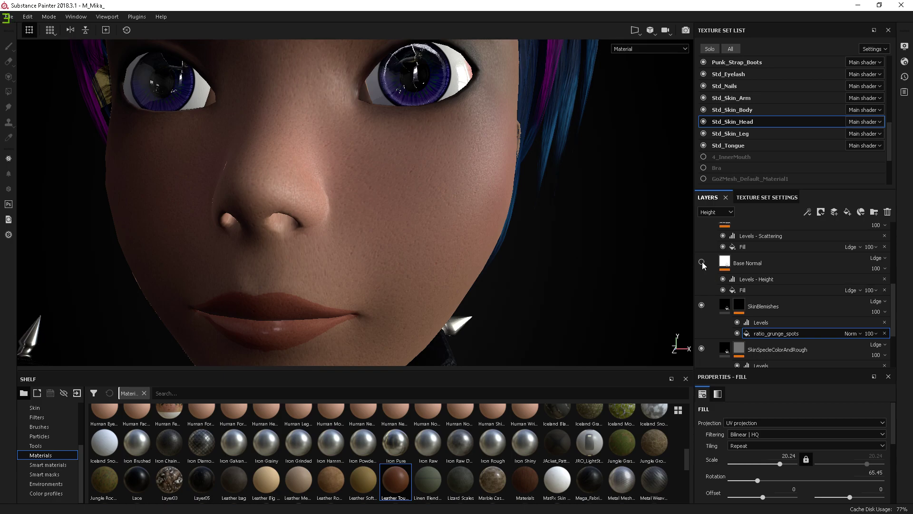
mouse_move(520, 259)
alt+mouse_down()
mouse_move(585, 240)
mouse_move(428, 256)
mouse_move(536, 260)
alt+mouse_up()
click(701, 261)
click(726, 265)
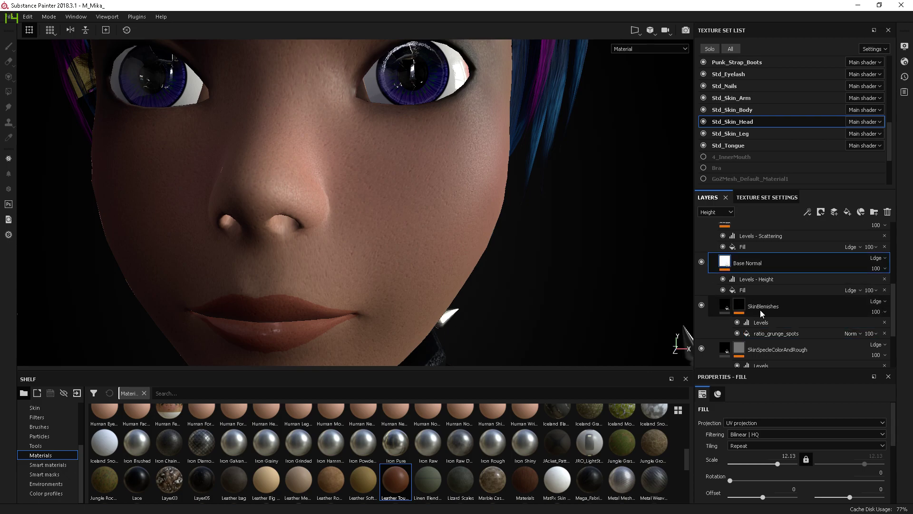
- Inspect the Base Normal layer's height and Skin_Rough_NRM normal settings, and check the face with the layer hidden
scroll(766, 465, down, 1)
scroll(766, 465, down, 3)
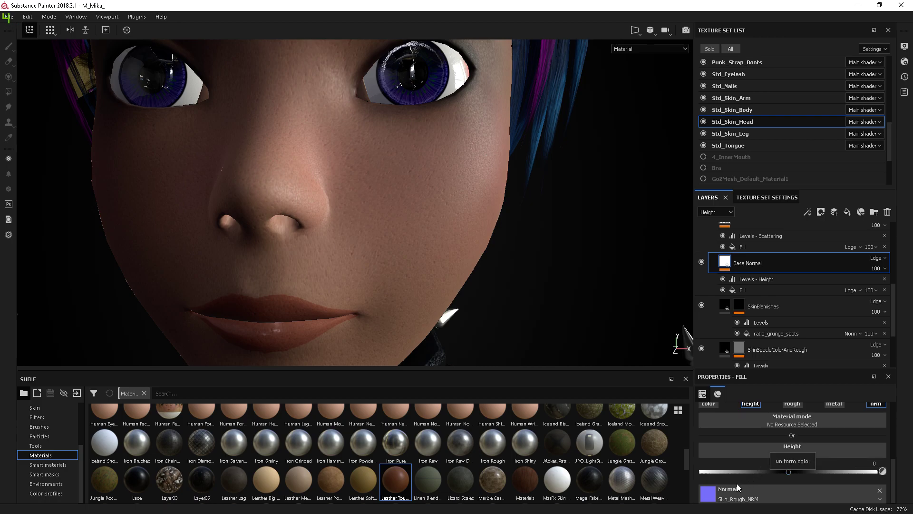
scroll(738, 456, up, 2)
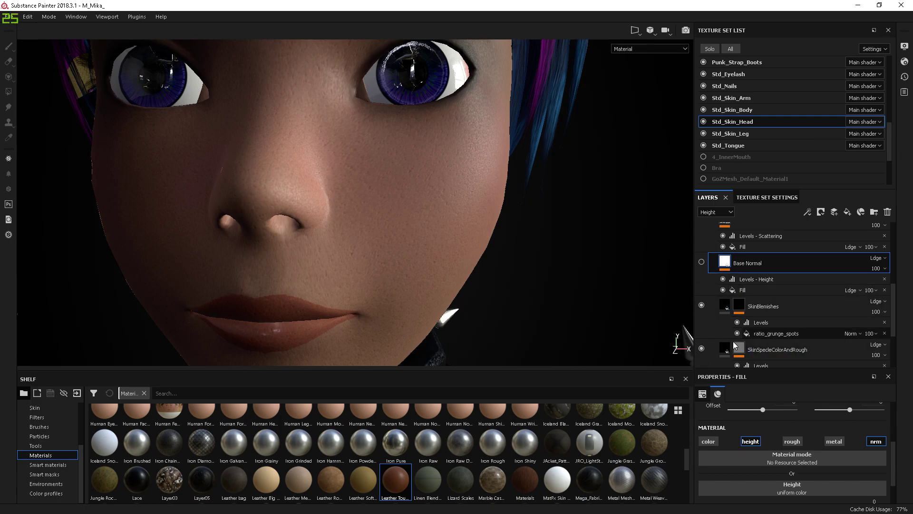
scroll(497, 311, down, 3)
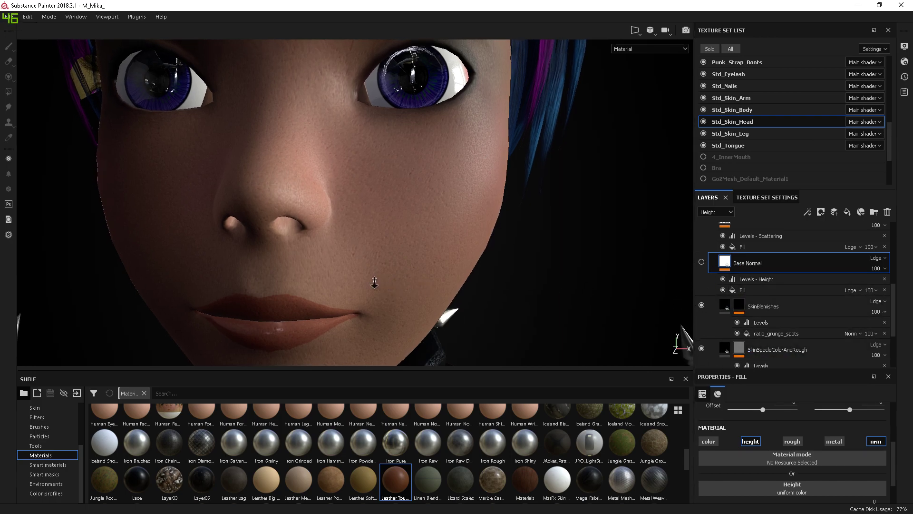
alt+drag(450, 258, 427, 271)
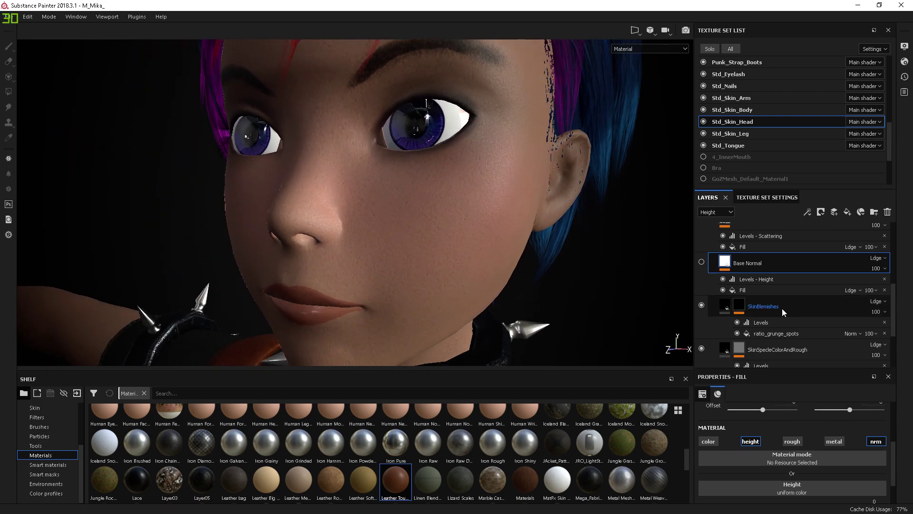
- Set the scale of the ratio_grunge_spots fill in the SkinBlemishes mask to 14.29
click(725, 307)
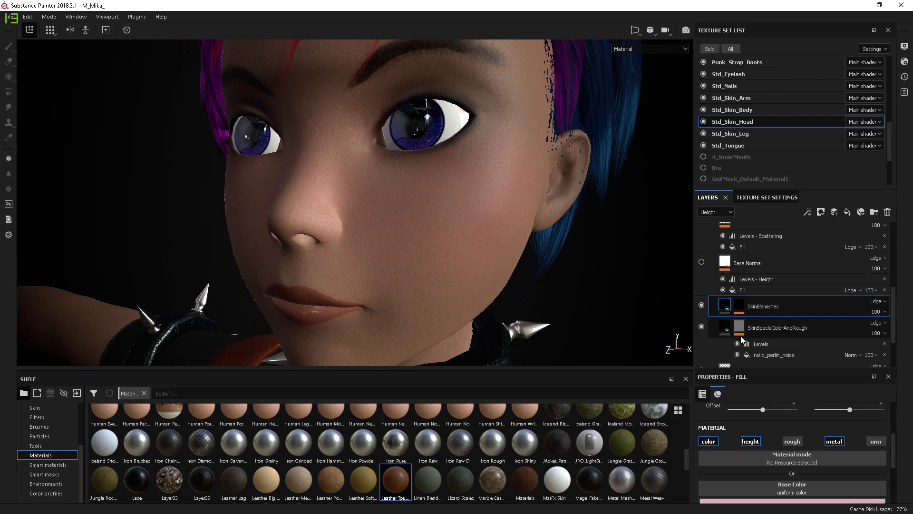
scroll(768, 432, up, 3)
click(740, 306)
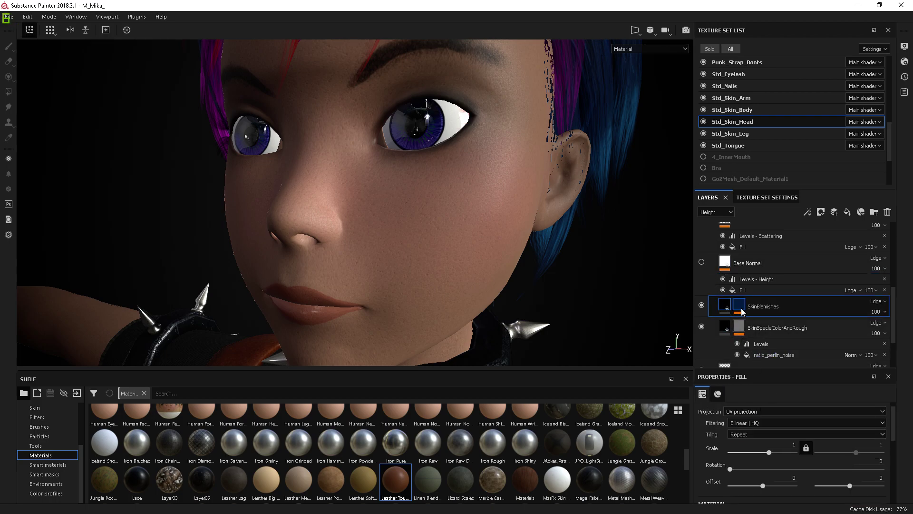
click(767, 334)
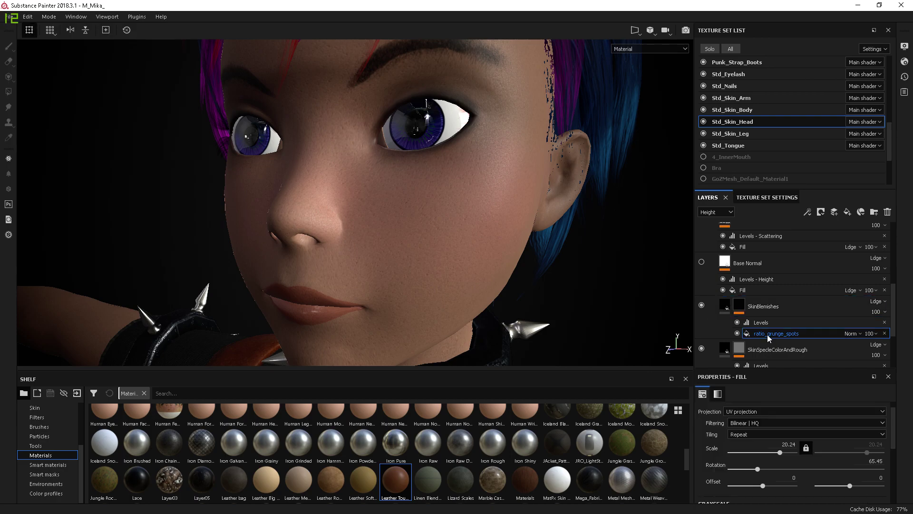
drag(776, 453, 779, 456)
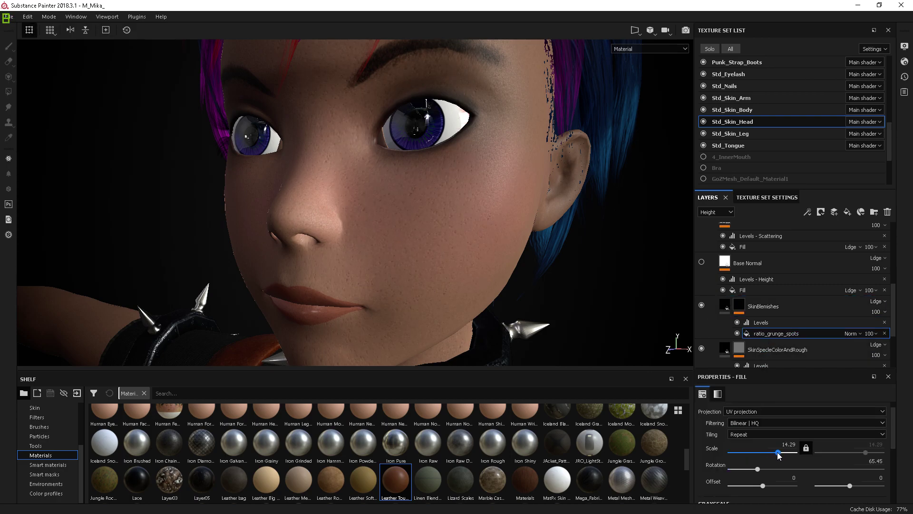
- Try a dark red base color (0.222, 0.007, 0.007) on the SkinBlemishes layer and check the spots on the face
click(727, 307)
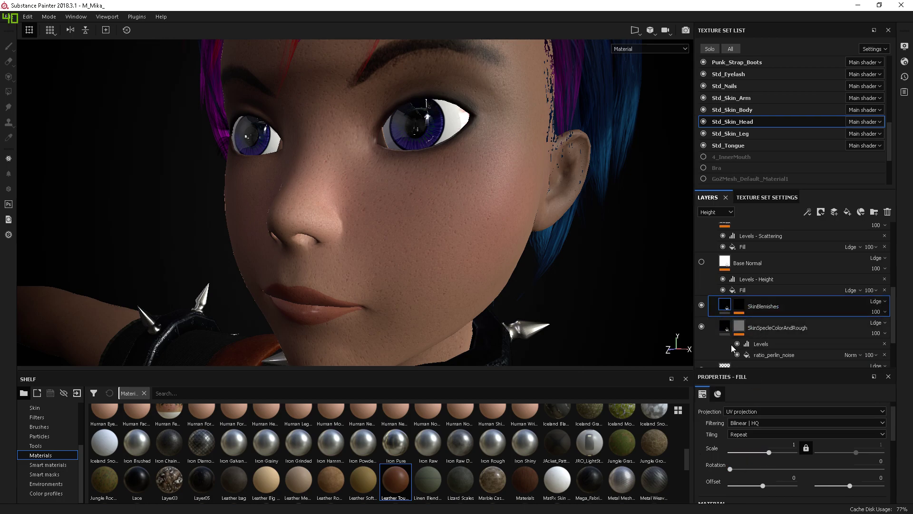
scroll(708, 424, down, 5)
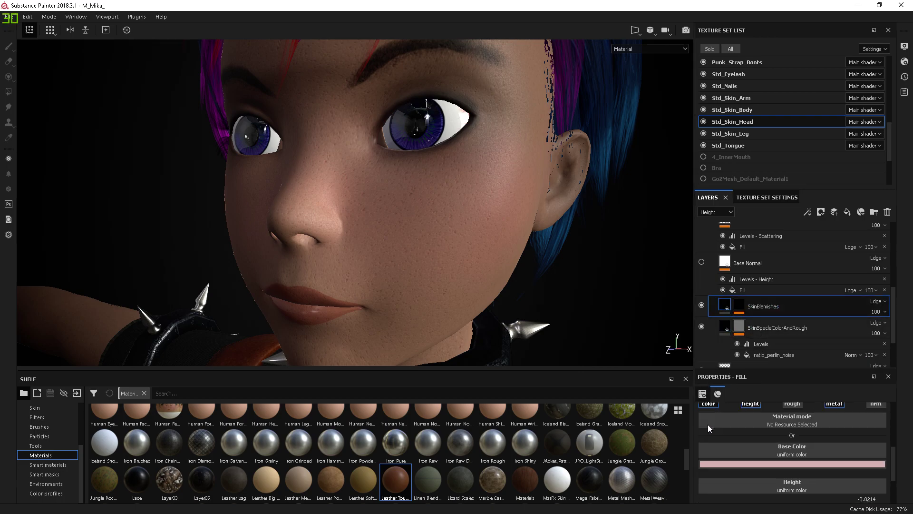
click(742, 464)
drag(772, 392, 814, 378)
drag(810, 391, 805, 401)
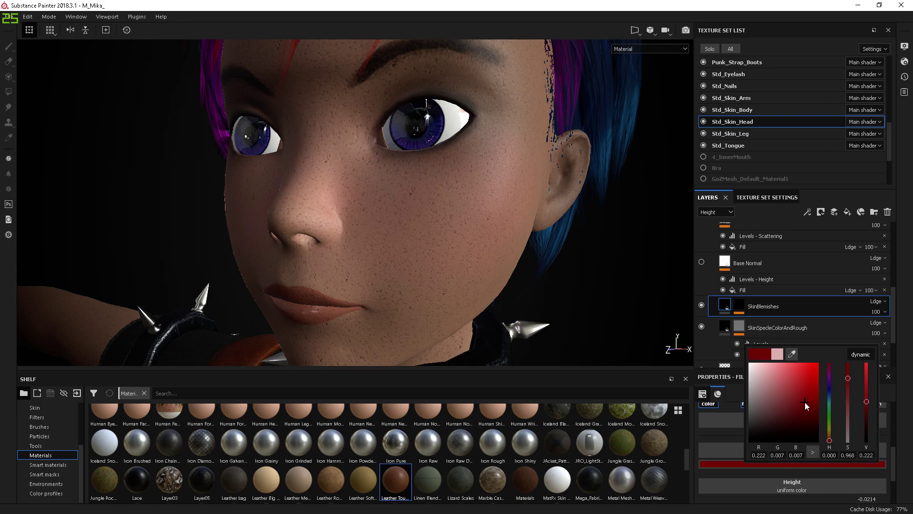
alt+right_drag(535, 288, 481, 316)
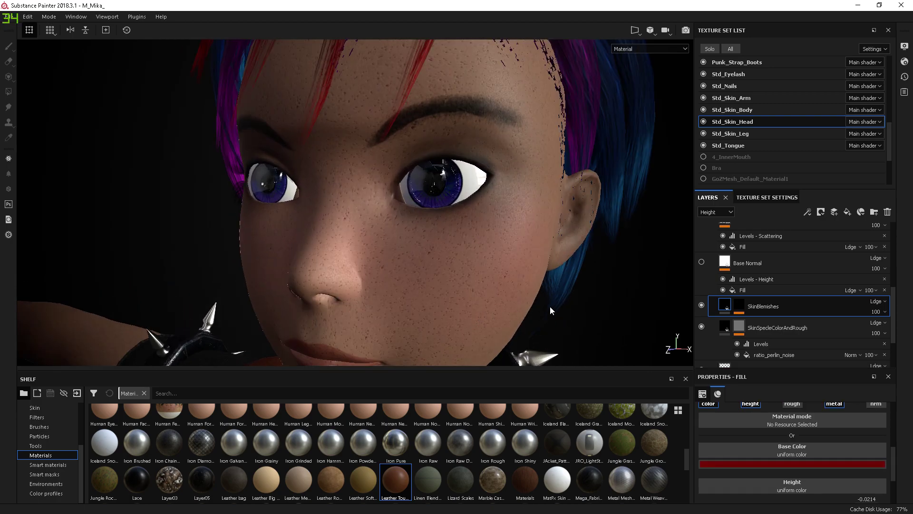
alt+drag(551, 310, 528, 301)
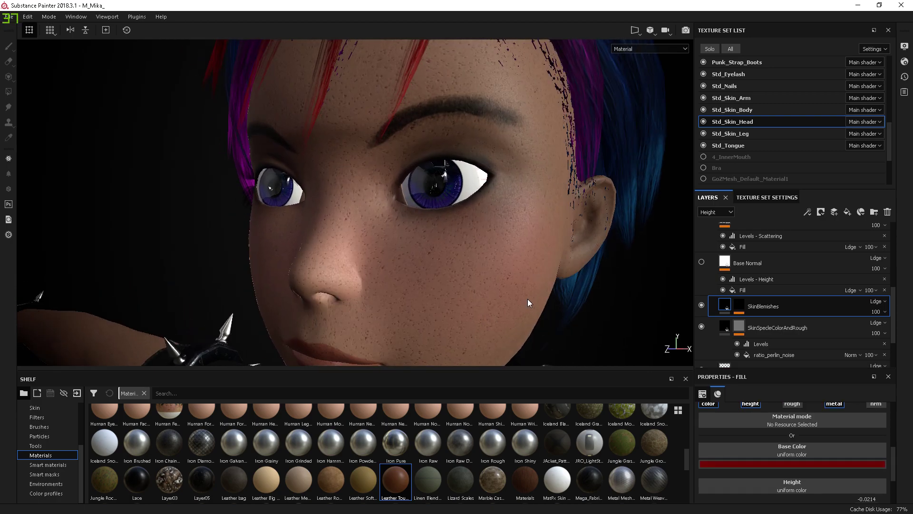
- Change the SkinBlemishes base color to a muted pink (0.520, 0.254, 0.254) and show the Base Normal layer again
click(741, 462)
click(768, 389)
mouse_move(768, 384)
mouse_down()
mouse_move(759, 374)
mouse_move(740, 386)
mouse_move(767, 384)
mouse_up()
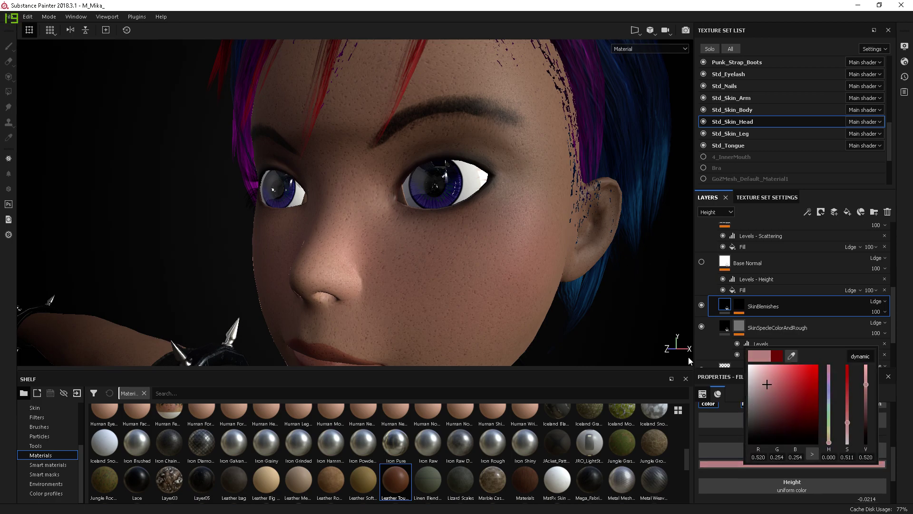
click(709, 350)
click(709, 350)
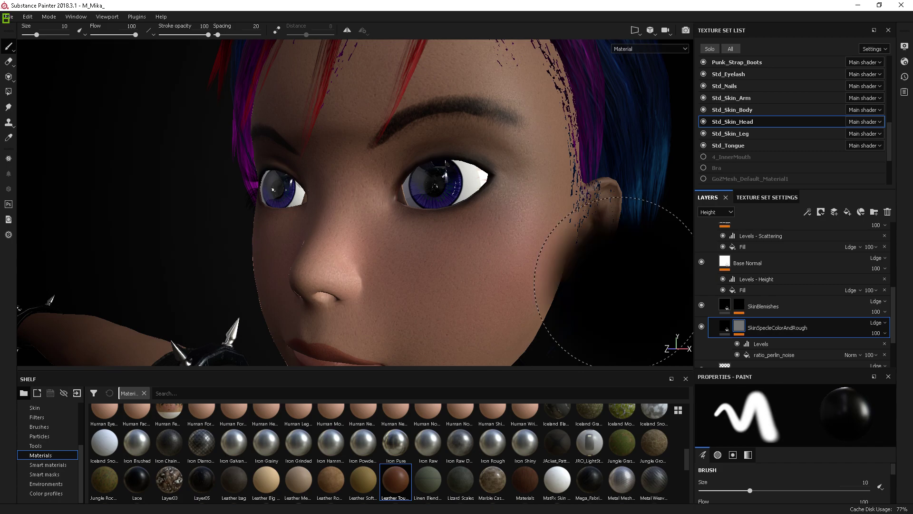
- Examine the character from several angles, covering the face, the outfit and belts on the torso, and the side of the head and hair
alt+drag(348, 263, 427, 259)
scroll(495, 328, down, 6)
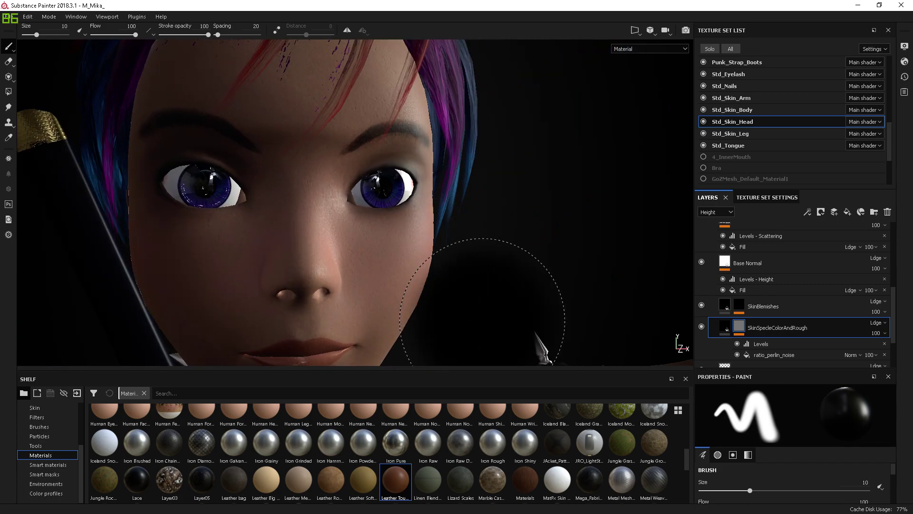
alt+middle_drag(499, 326, 562, 143)
mouse_move(562, 144)
alt+mouse_down()
mouse_move(559, 173)
mouse_move(395, 186)
alt+mouse_up()
alt+right_drag(398, 166, 408, 380)
alt+drag(494, 229, 556, 221)
scroll(534, 220, up, 10)
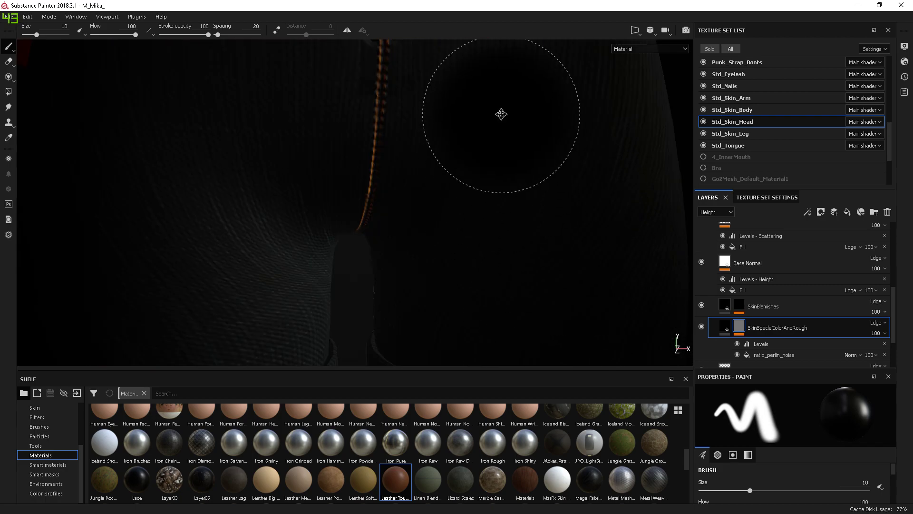
scroll(499, 112, down, 10)
alt+right_drag(494, 313, 397, 130)
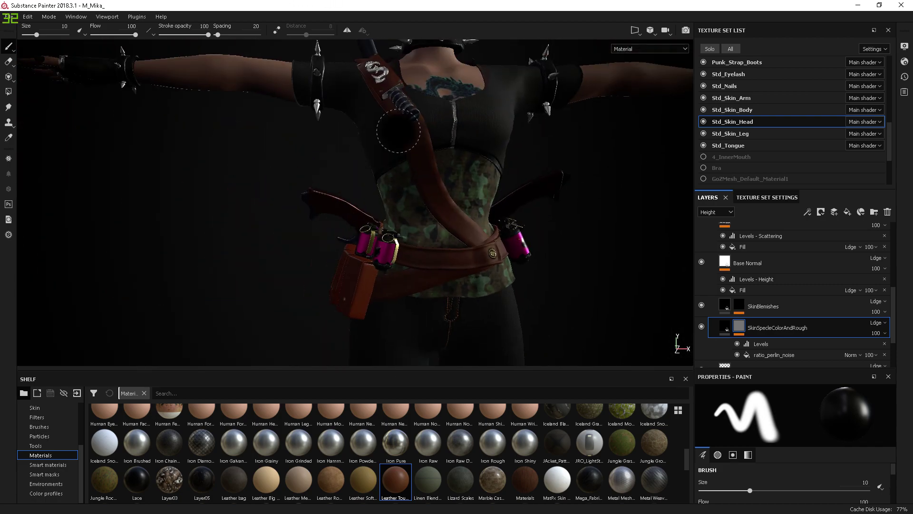
alt+middle_drag(470, 179, 429, 363)
alt+middle_drag(456, 88, 440, 214)
alt+drag(432, 254, 376, 271)
alt+right_drag(394, 220, 461, 464)
alt+drag(521, 219, 547, 219)
alt+right_drag(547, 219, 573, 253)
alt+drag(573, 253, 579, 211)
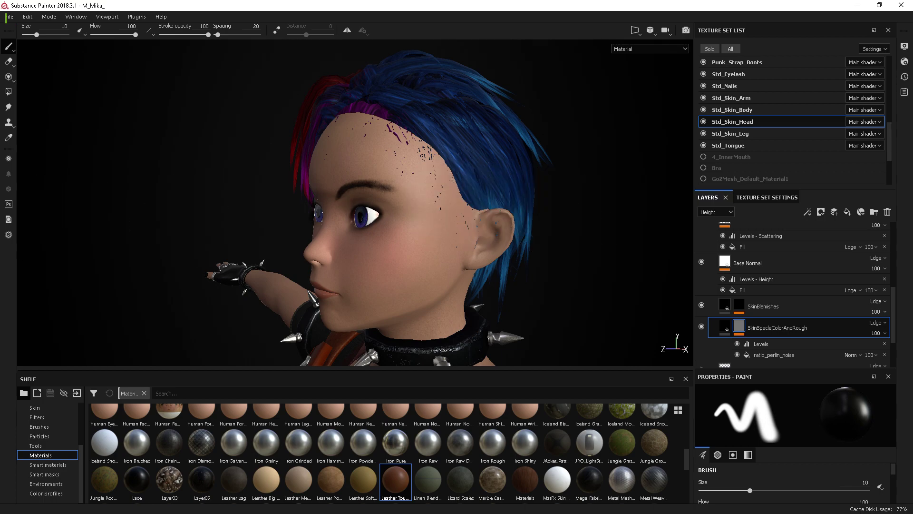
- Switch to the browser and examine the ArtStation Substance Hair Texture Tutorial's hair renders, UV layout and workflow images
key(alt+Tab)
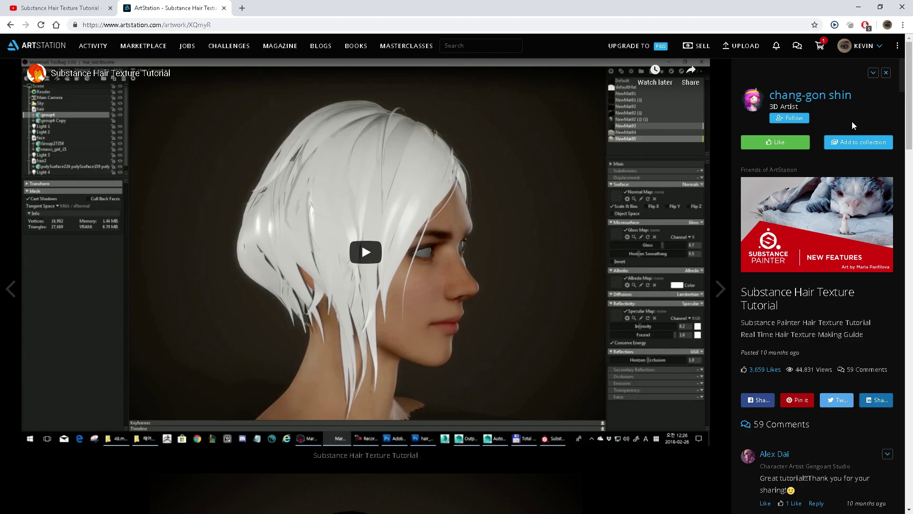
scroll(471, 252, down, 10)
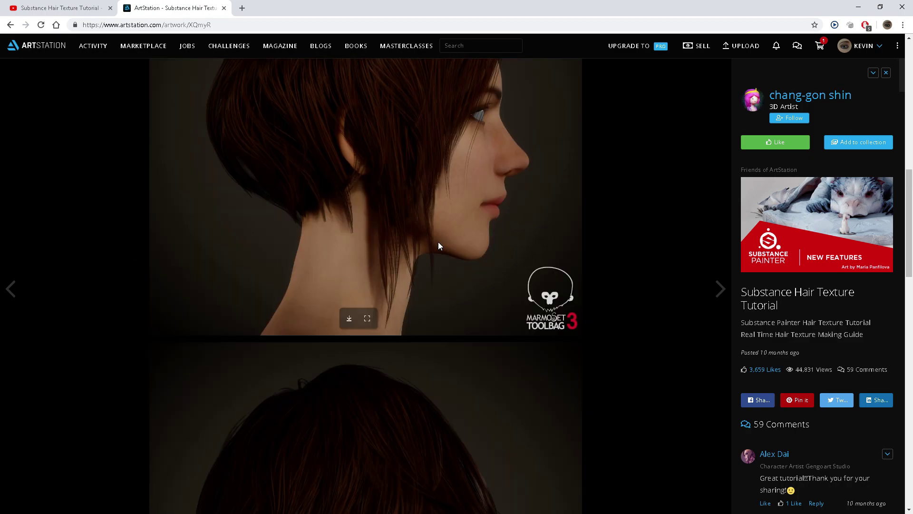
scroll(438, 242, down, 9)
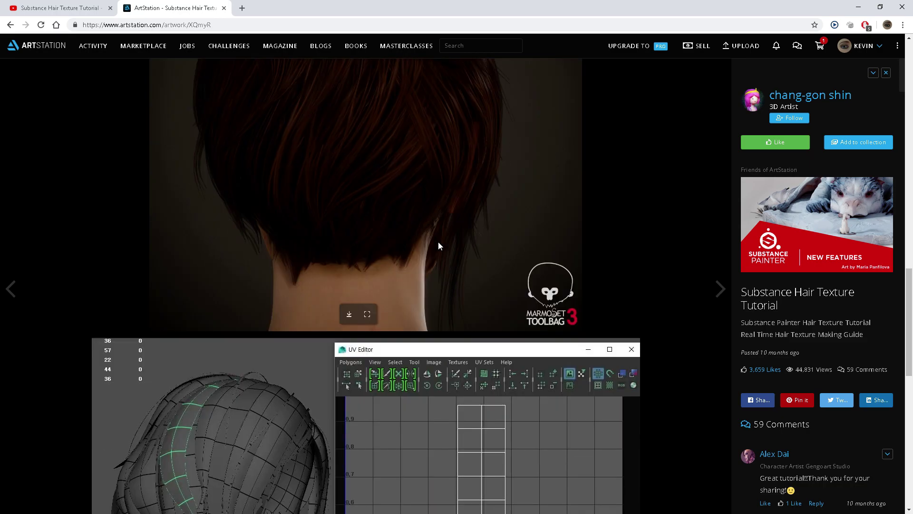
scroll(438, 246, down, 4)
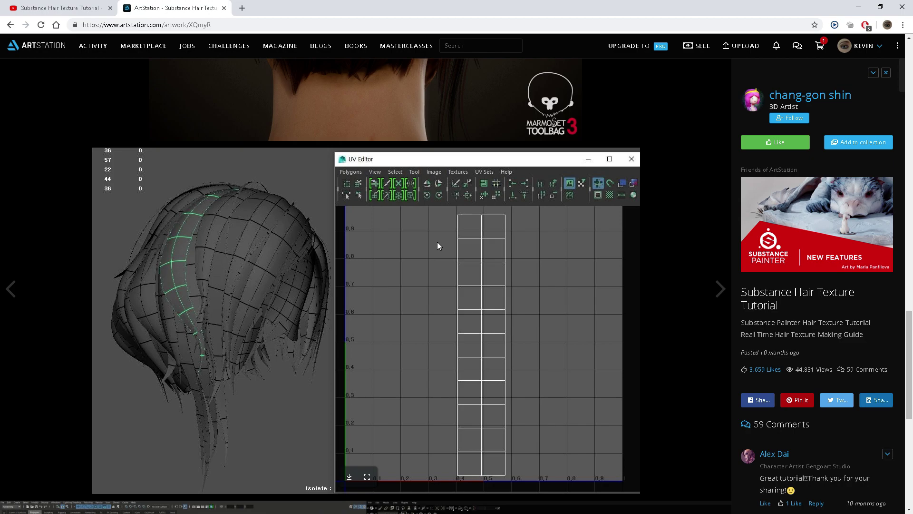
scroll(479, 204, down, 8)
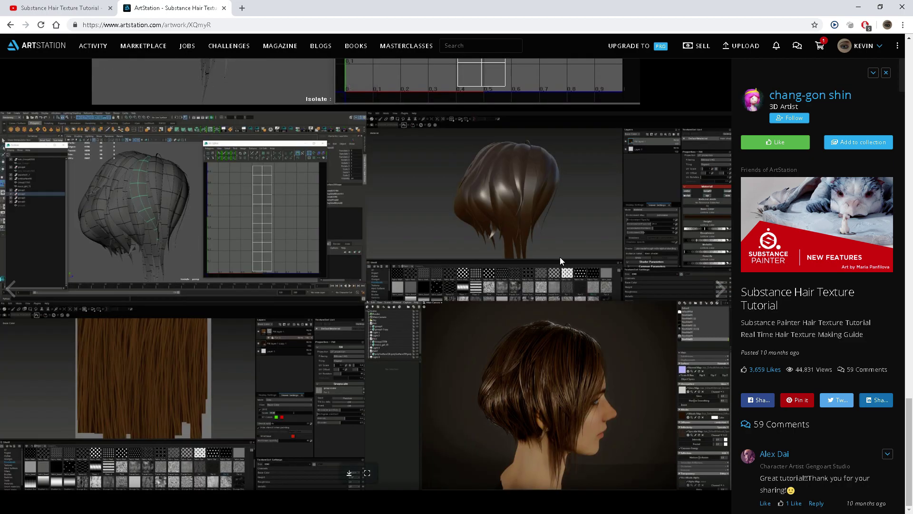
scroll(574, 274, up, 3)
scroll(575, 274, down, 3)
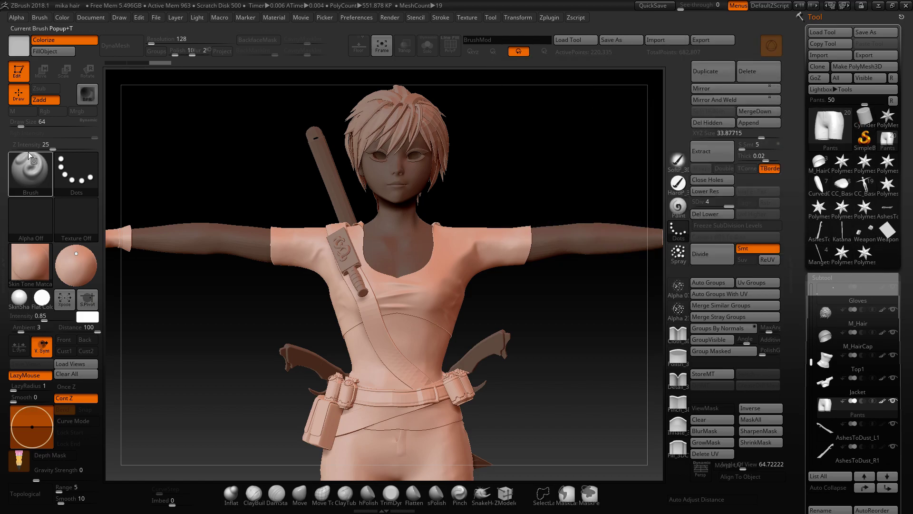
- Load the AnimeHairCards_UVed_2018.ZBP brush preset from the BrushPresets folder
click(31, 172)
click(50, 182)
click(32, 183)
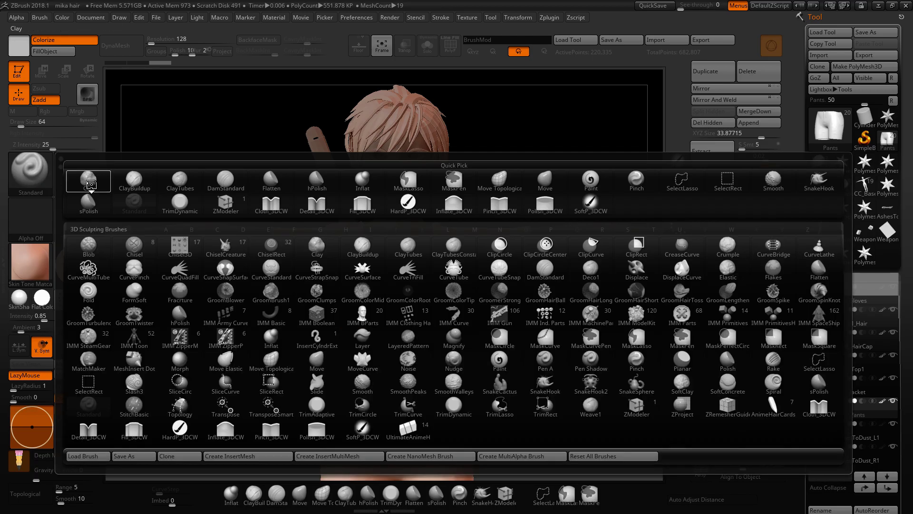
click(85, 456)
scroll(278, 232, up, 8)
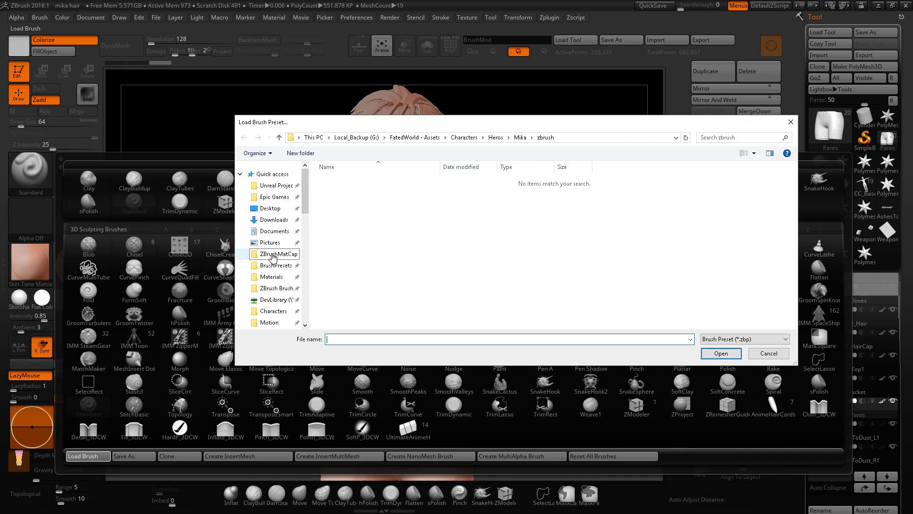
click(271, 266)
double_click(342, 181)
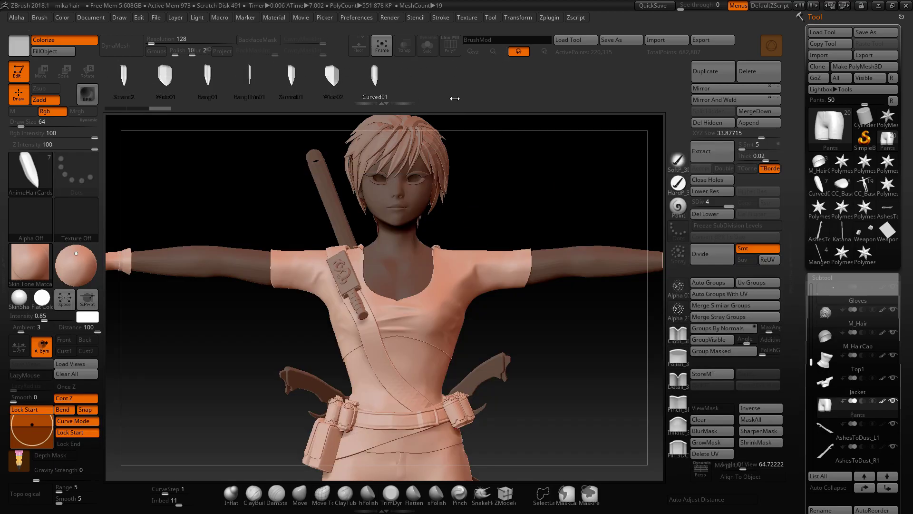
- Extract the meshes of the loaded AnimeHairCards brush to separate subtools with IMM Extractor
click(549, 17)
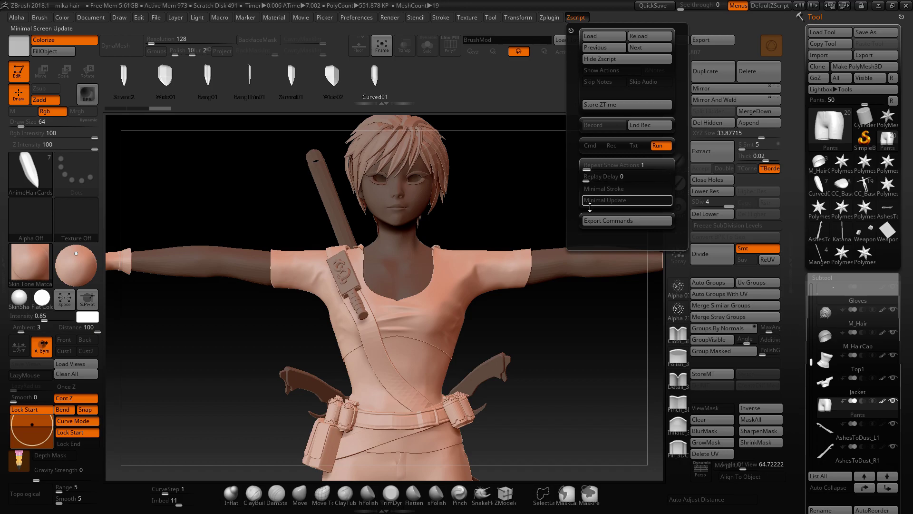
click(550, 18)
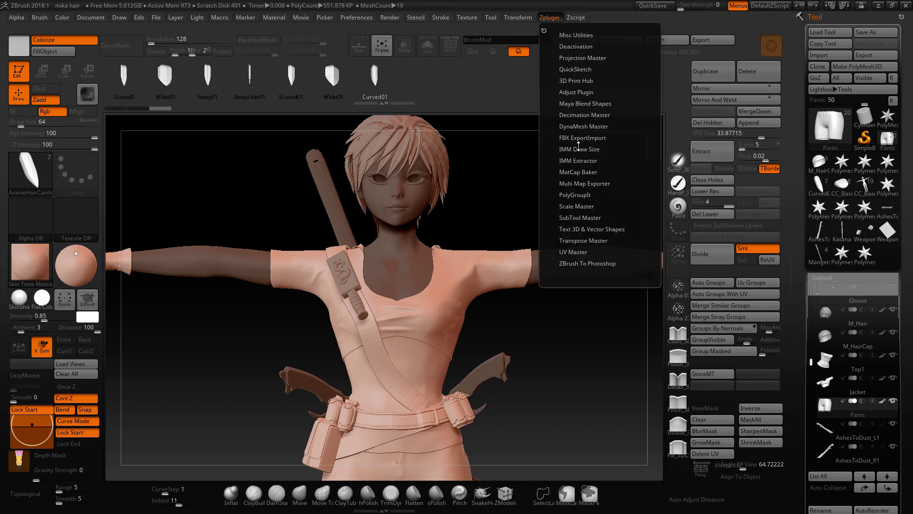
click(580, 126)
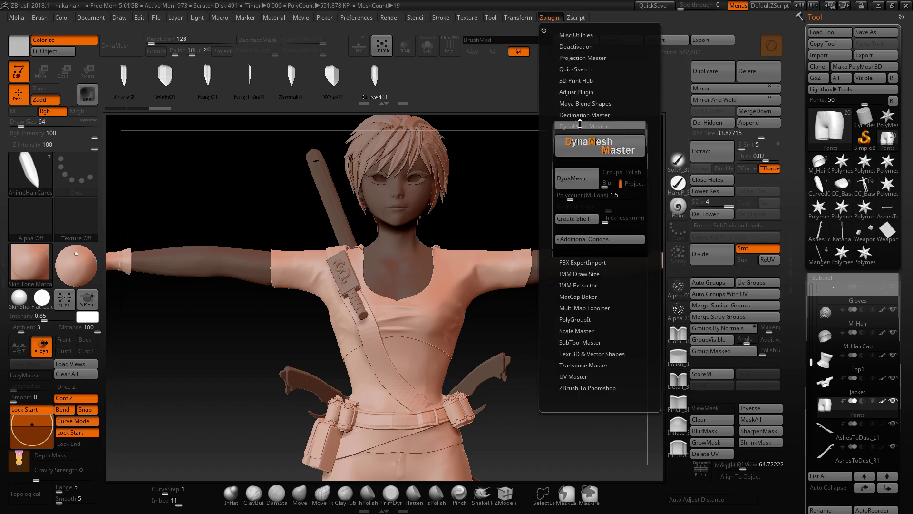
click(580, 125)
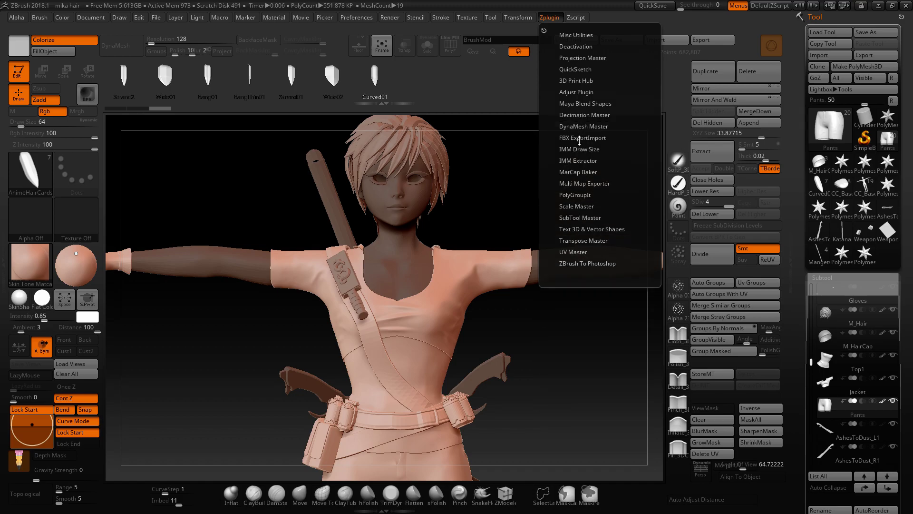
click(578, 161)
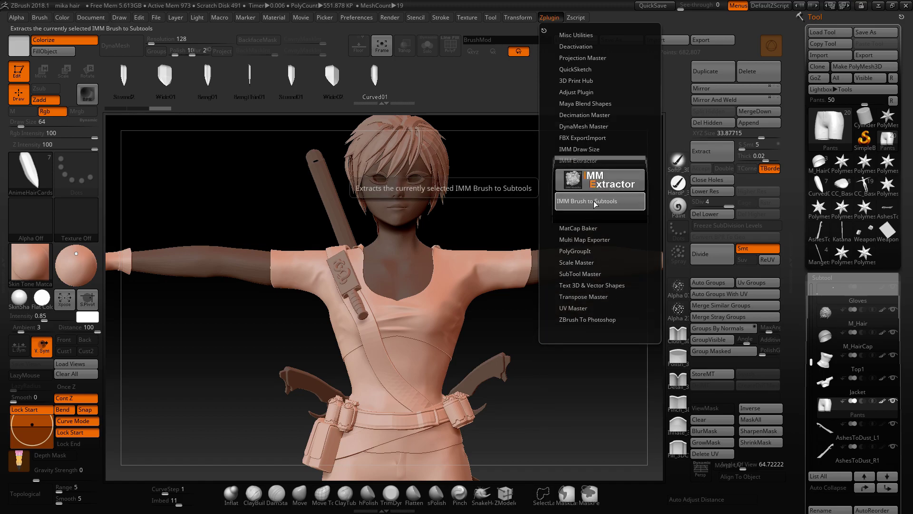
click(594, 201)
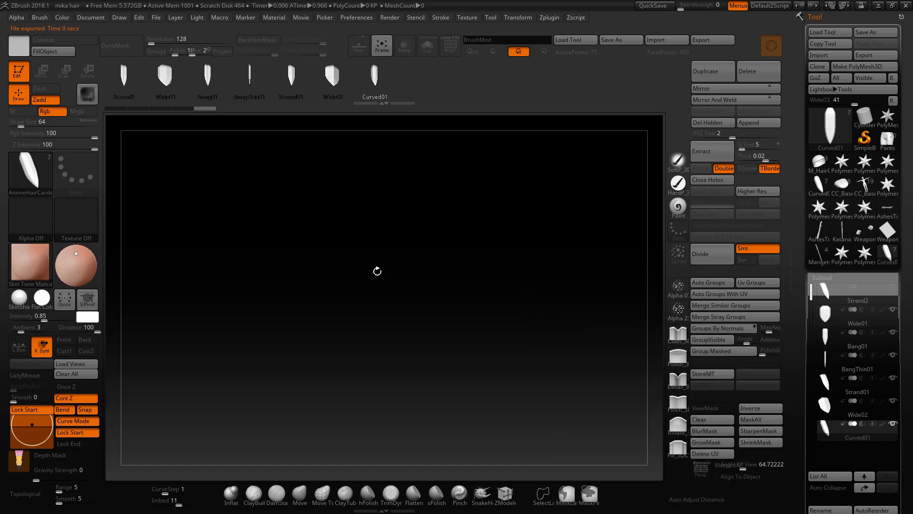
- Isolate the Curved01 hair card with its polygroup wireframe shown and examine it from several angles
click(381, 45)
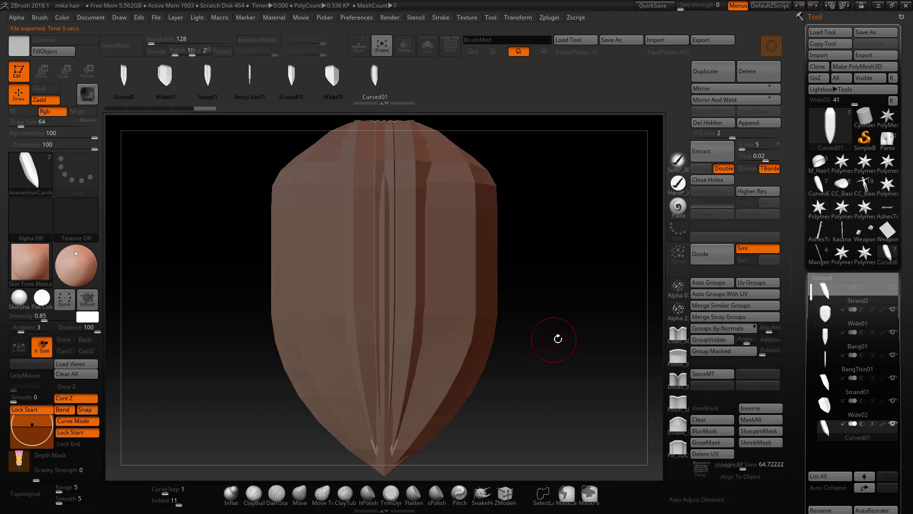
click(427, 45)
click(450, 45)
mouse_move(541, 352)
mouse_down()
mouse_move(501, 371)
mouse_move(488, 411)
mouse_move(534, 373)
mouse_move(447, 394)
mouse_move(545, 357)
mouse_up()
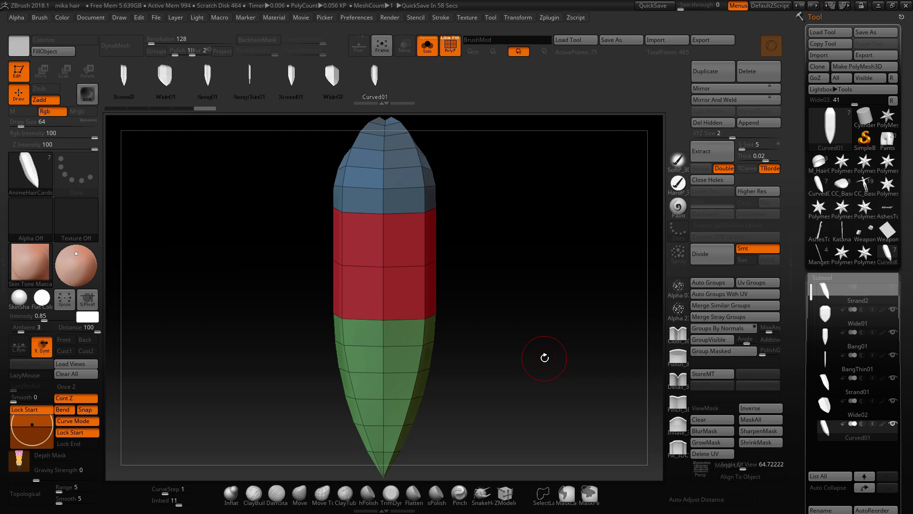
drag(497, 314, 510, 332)
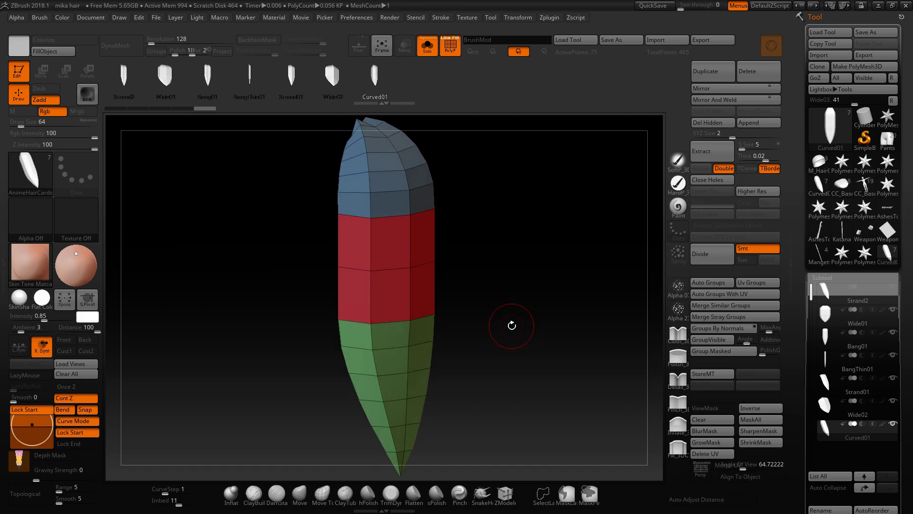
shift+drag(507, 320, 497, 316)
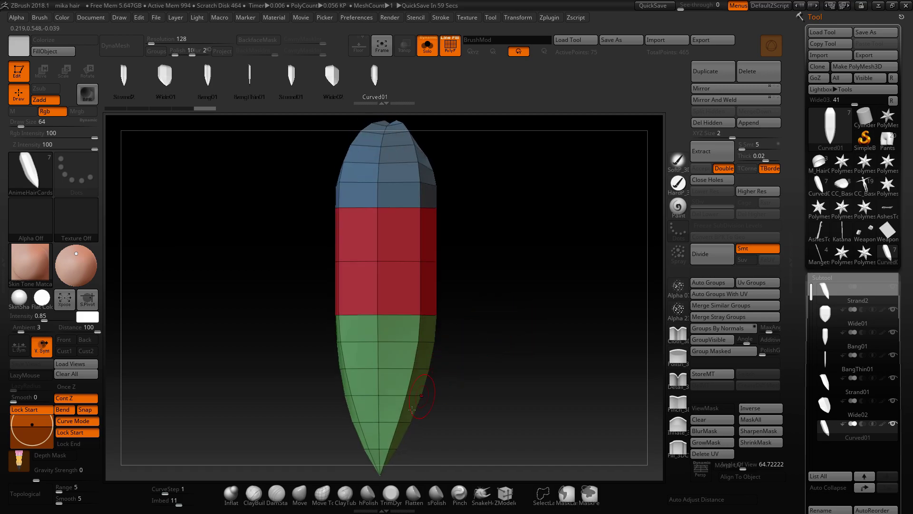
drag(482, 349, 552, 363)
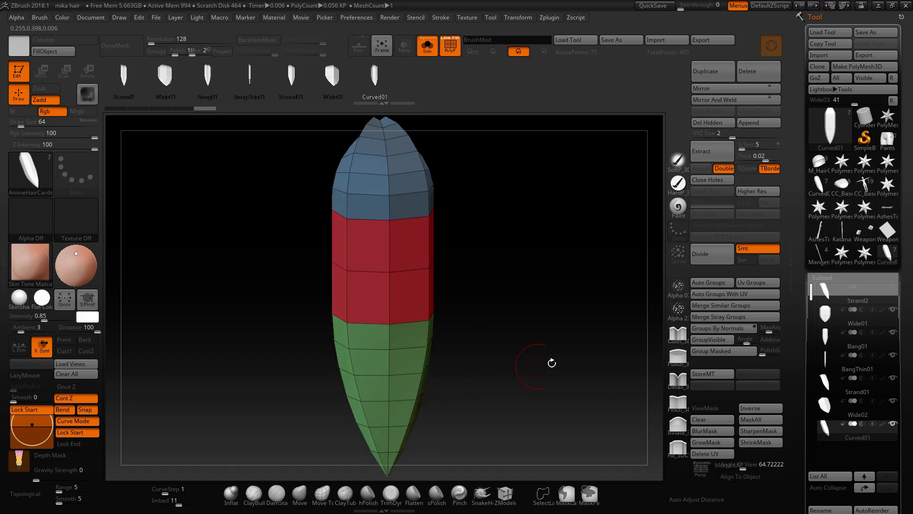
- Examine the shape and polygroups of the Strand2, Wide01, Bang01 and BangThin01 hair cards one after another
click(829, 299)
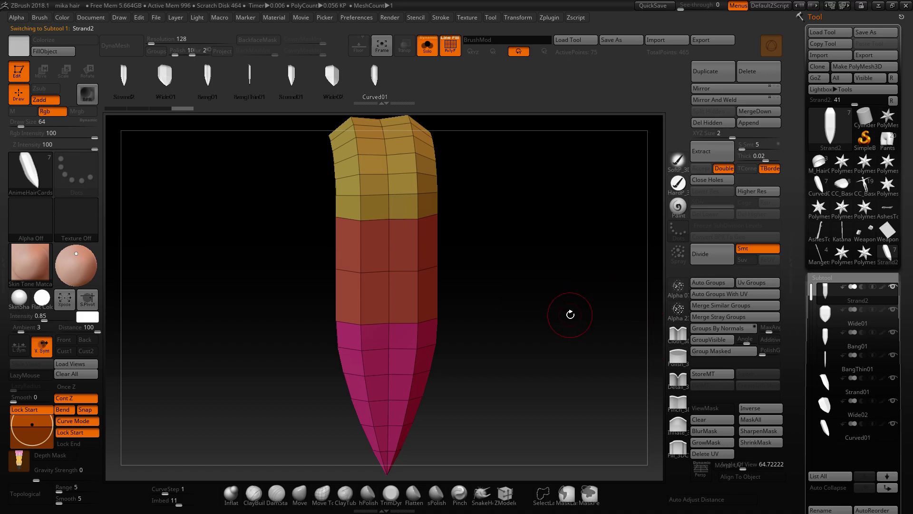
mouse_move(516, 323)
mouse_down()
mouse_move(469, 320)
mouse_move(510, 312)
mouse_up()
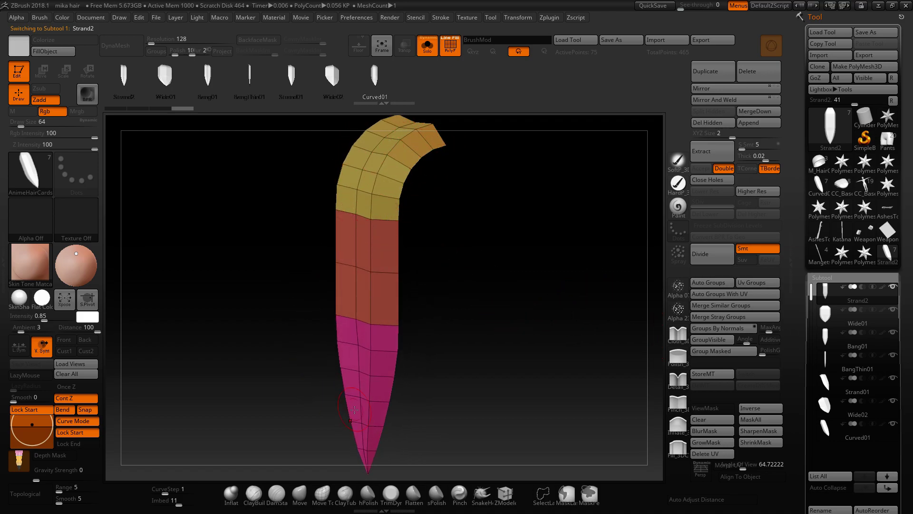
click(813, 310)
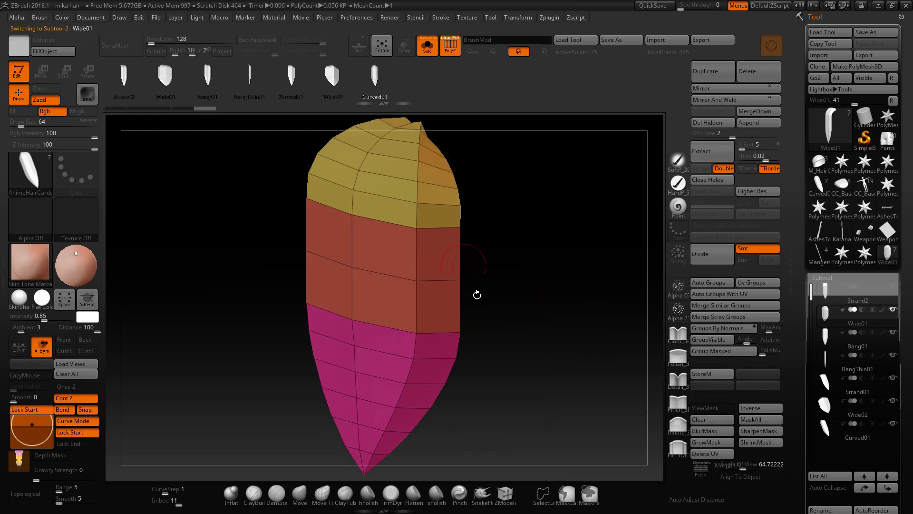
click(831, 332)
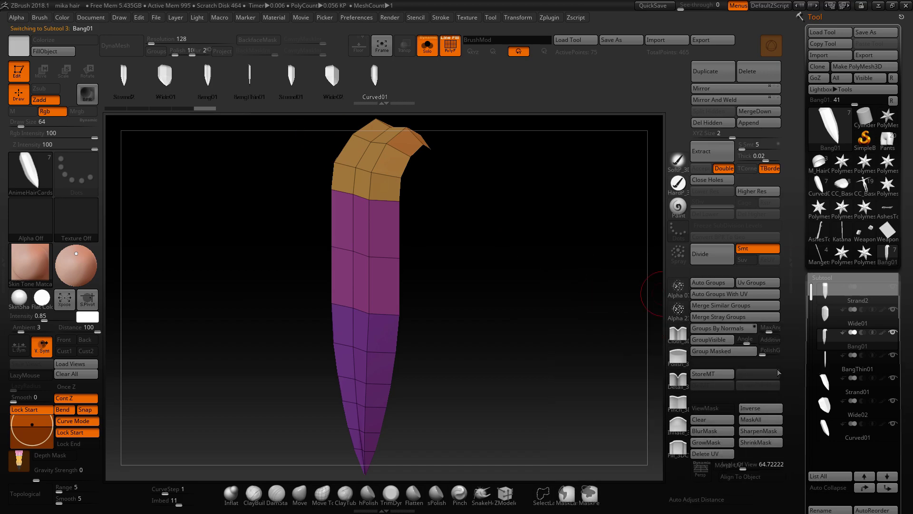
click(826, 363)
drag(426, 238, 467, 204)
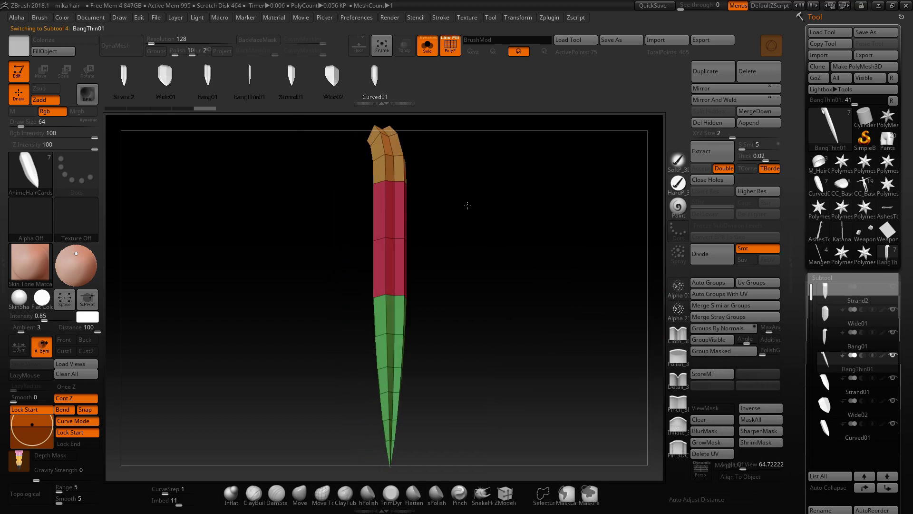
drag(448, 259, 458, 203)
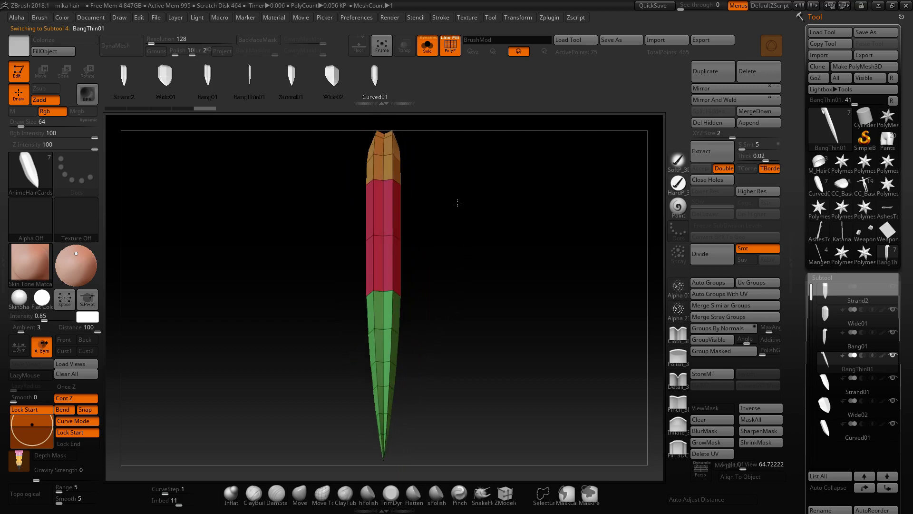
- Examine the Strand01, Wide02 and Curved01 hair cards, ending with a straight front view of Curved01
click(832, 386)
mouse_move(469, 291)
mouse_down()
mouse_move(469, 259)
mouse_move(468, 283)
mouse_up()
click(825, 408)
drag(532, 302, 572, 345)
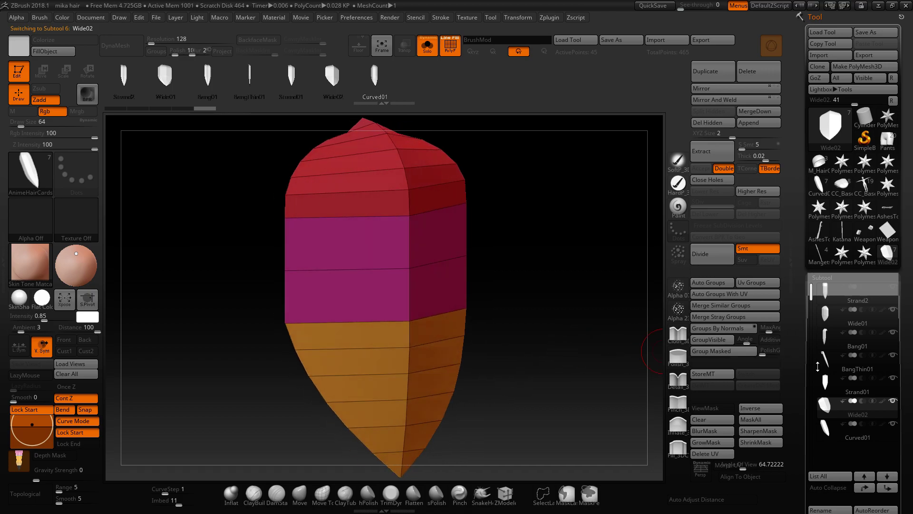
click(825, 428)
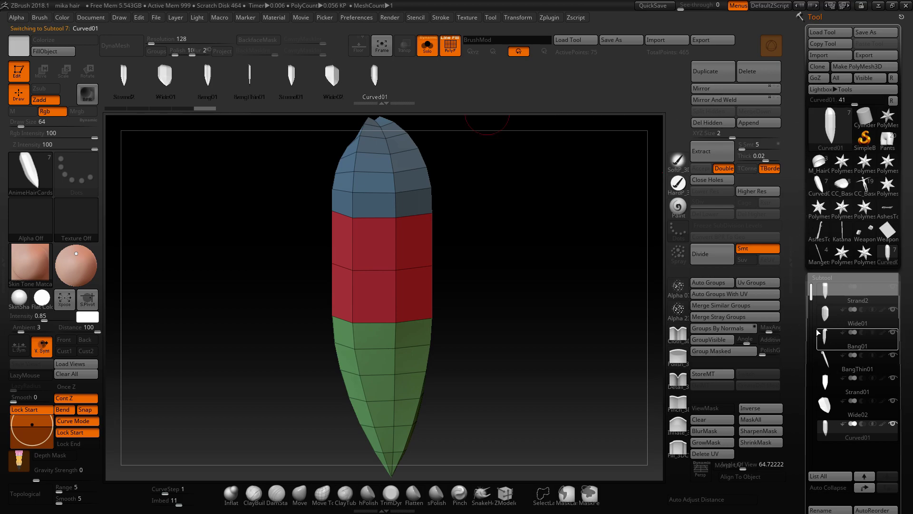
shift+drag(601, 227, 590, 219)
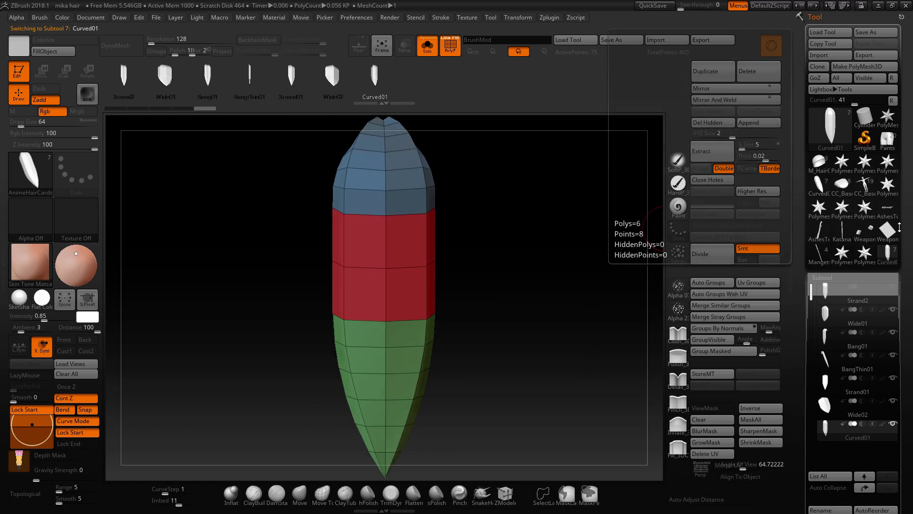
- Return to the character tool, select the CC_Base_Body(3) subtool and create a UV Master work clone of it
mouse_move(811, 278)
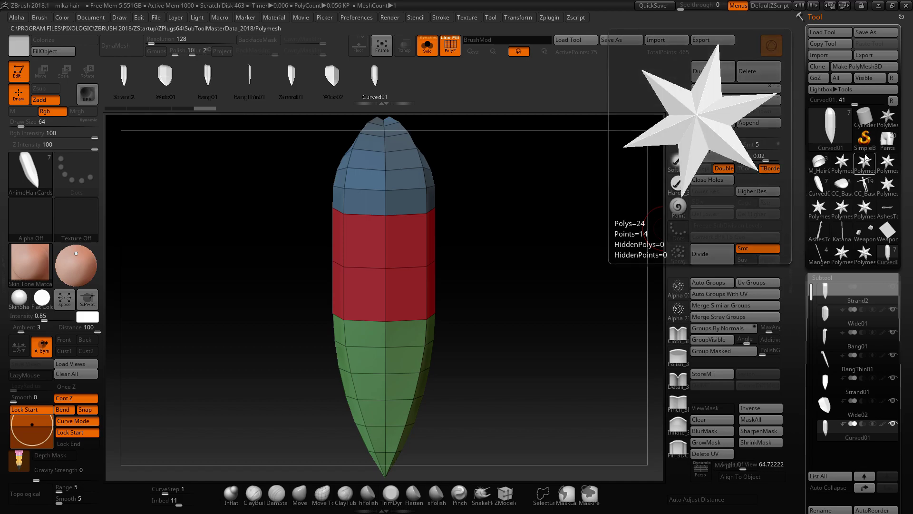
click(887, 143)
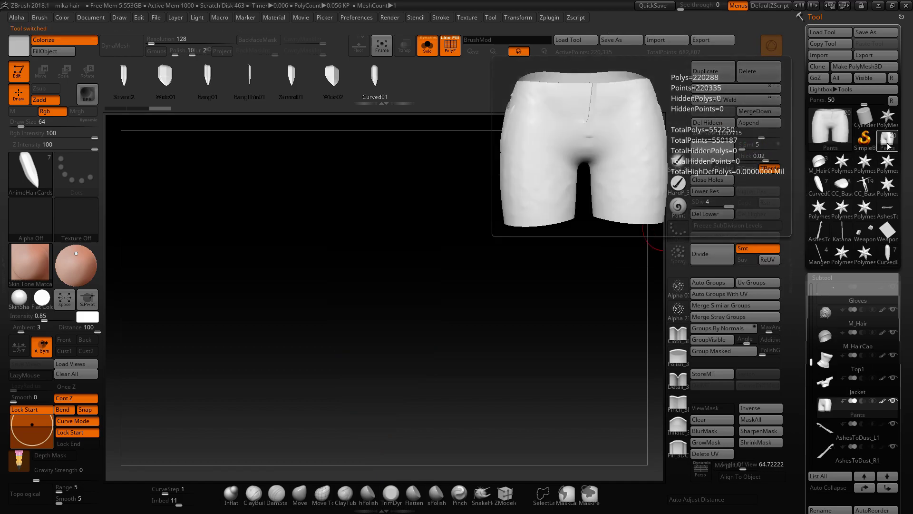
drag(810, 362, 814, 312)
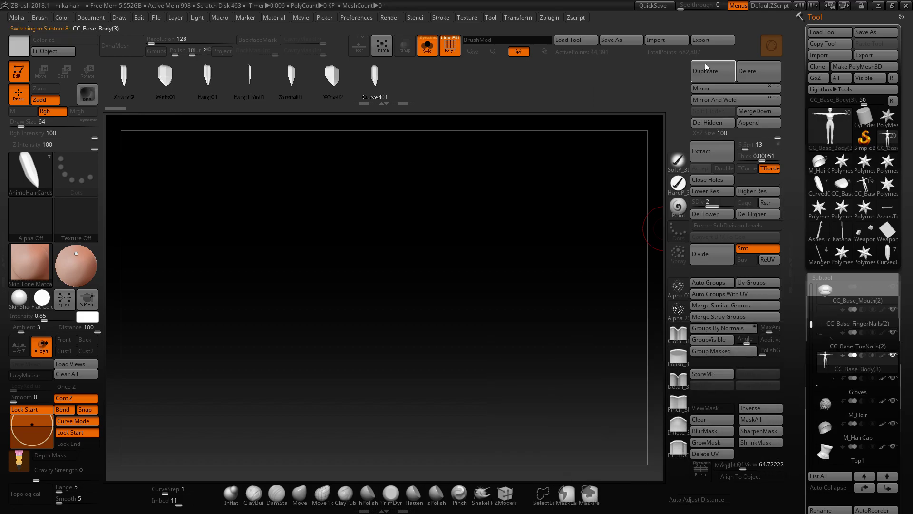
click(565, 18)
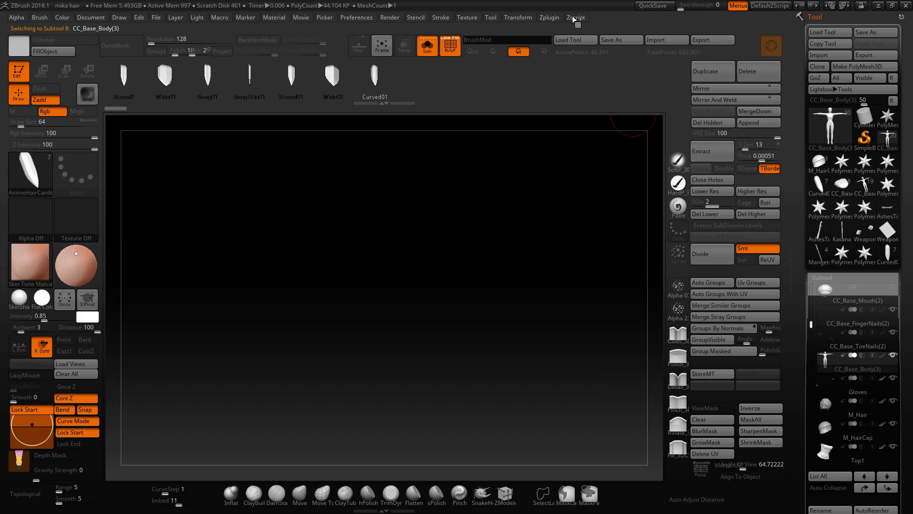
click(553, 17)
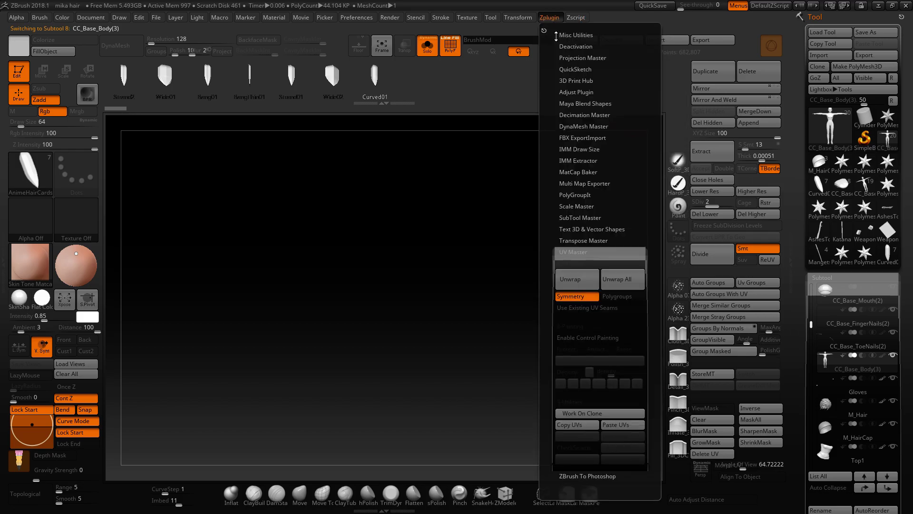
click(587, 414)
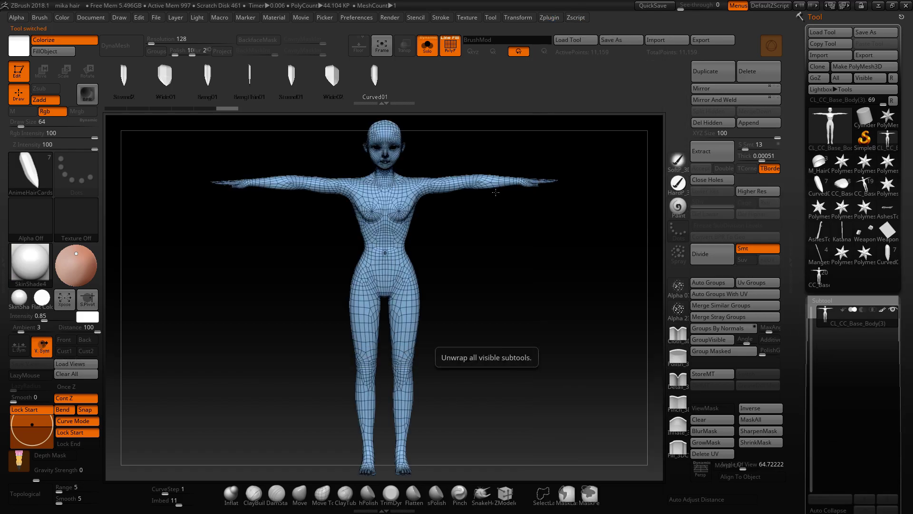
- Examine the cloned body's head and scalp topology from several angles
right_drag(487, 247, 464, 228)
alt+right_drag(409, 191, 407, 386)
ctrl+right_drag(361, 260, 429, 302)
alt+right_drag(523, 247, 553, 317)
mouse_move(496, 242)
ctrl+right_down()
mouse_move(461, 373)
mouse_move(415, 215)
mouse_move(430, 287)
ctrl+right_up()
mouse_move(547, 323)
right_down()
mouse_move(499, 339)
mouse_move(501, 310)
mouse_move(473, 285)
right_up()
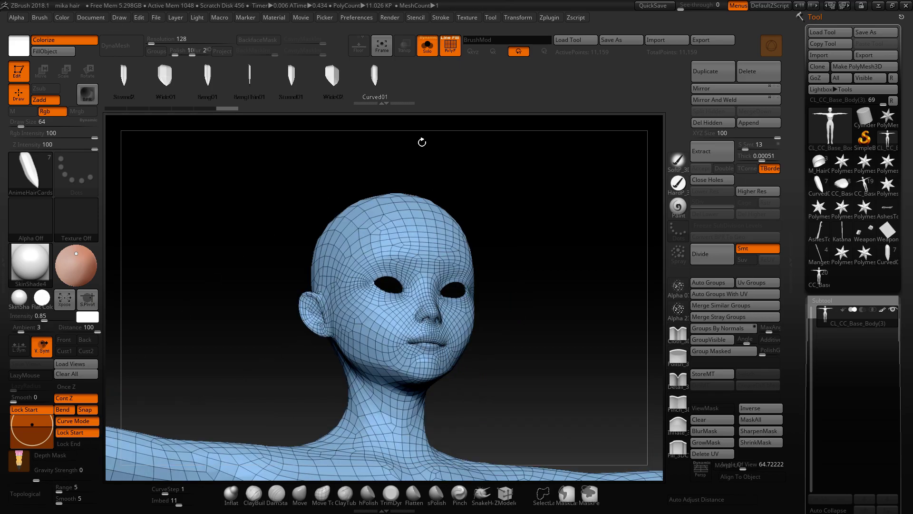
drag(531, 253, 475, 300)
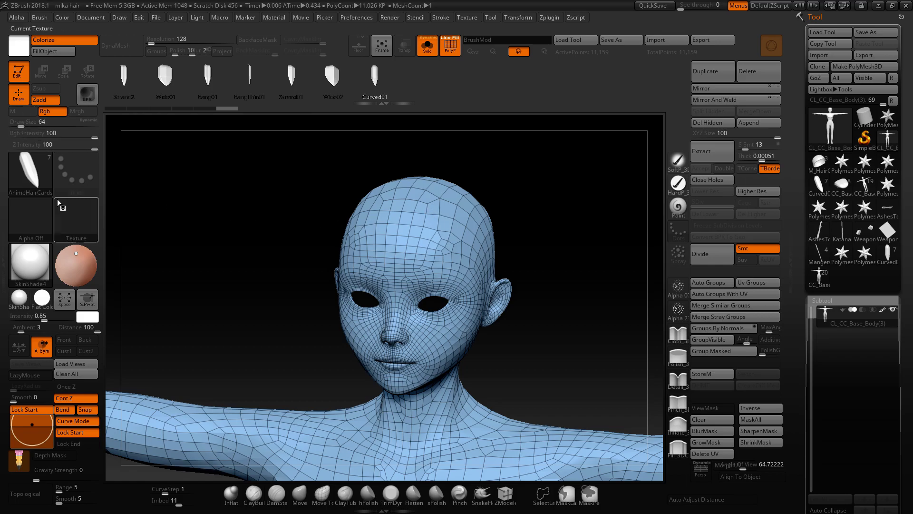
- Load the AnimeHairParts_KM_LP.ZBP brush preset from the 00 12CatBlack folder
click(30, 171)
click(105, 456)
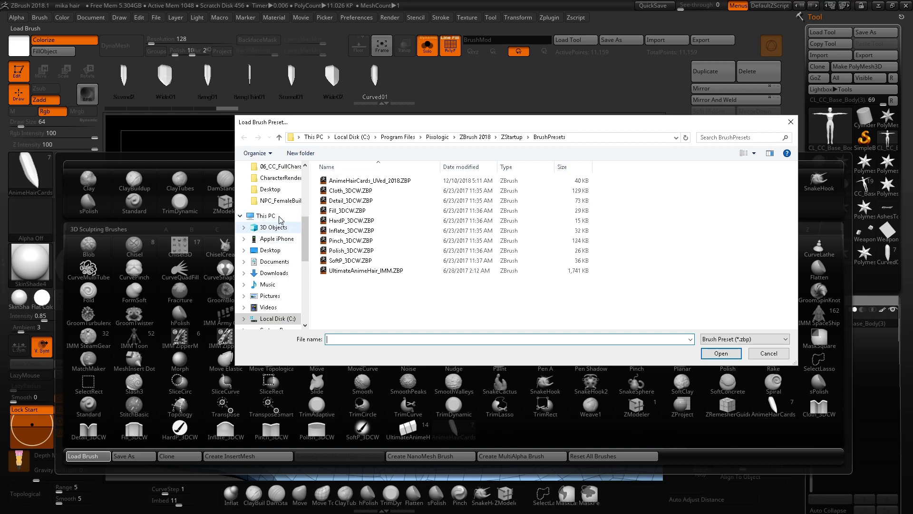
click(306, 215)
drag(304, 208, 304, 227)
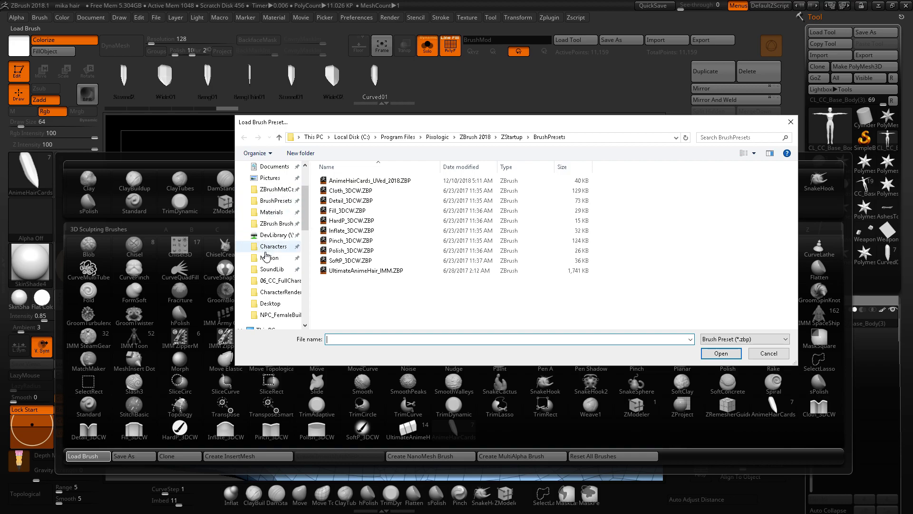
scroll(266, 290, down, 3)
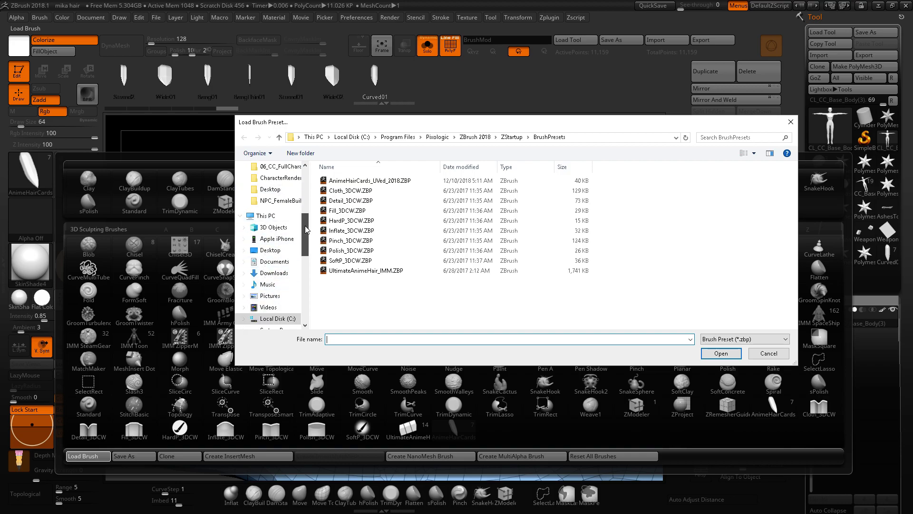
scroll(306, 230, up, 3)
click(265, 201)
double_click(349, 180)
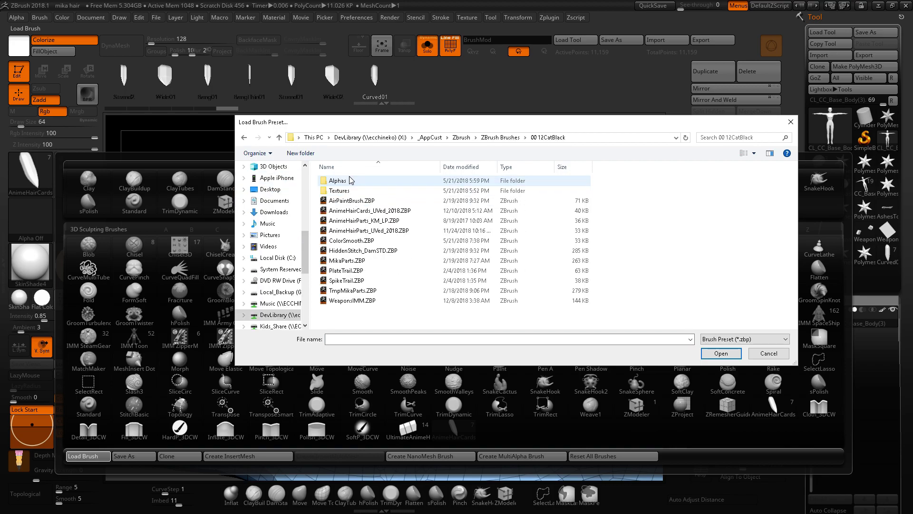
click(397, 221)
double_click(397, 222)
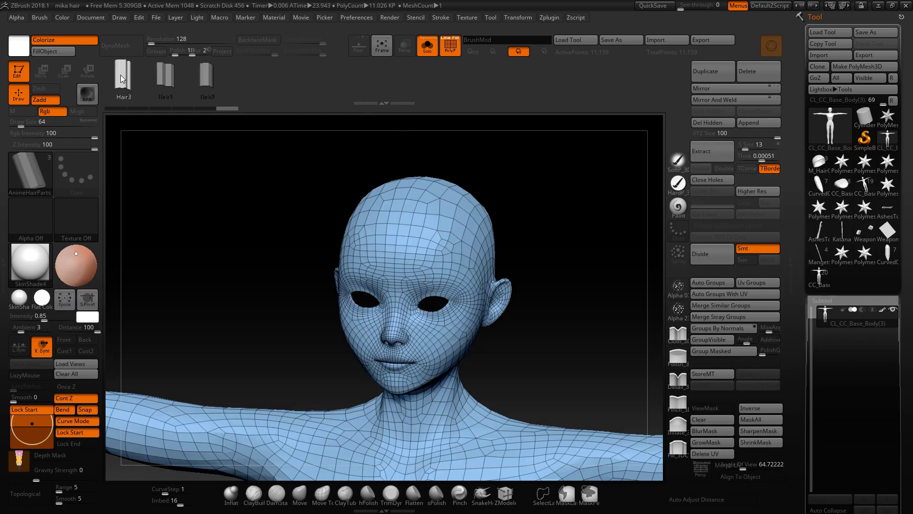
- Choose the Hair1 mesh of the hair parts brush and set the draw size to 2035
click(172, 76)
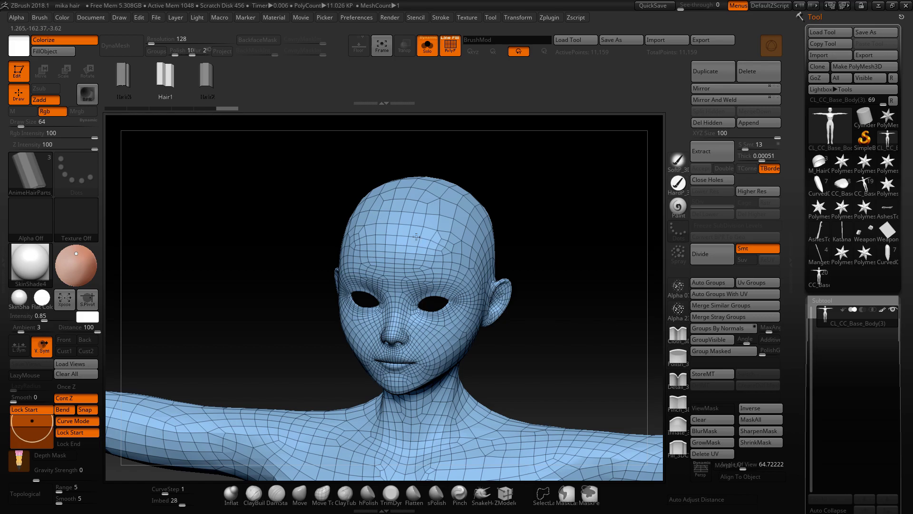
drag(413, 322, 413, 322)
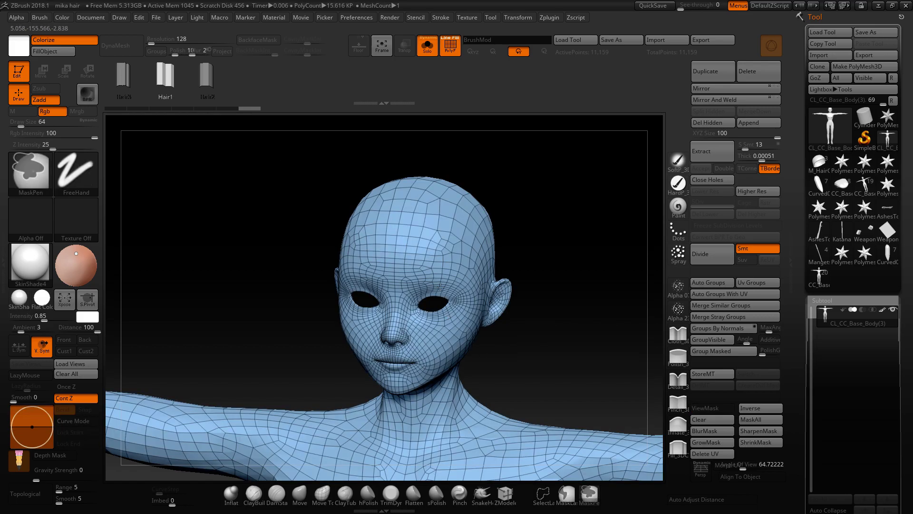
key(space)
drag(423, 237, 495, 238)
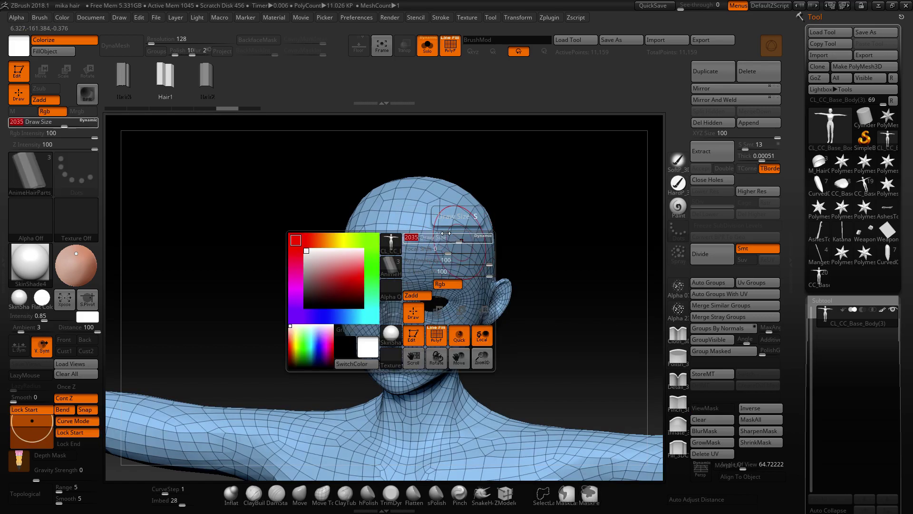
mouse_move(534, 361)
mouse_down()
mouse_move(513, 343)
mouse_move(532, 346)
mouse_move(494, 323)
mouse_up()
- Try a Hair1 strand from the top of the head down over the face, bending its curve into different shapes
mouse_move(401, 198)
mouse_down()
mouse_move(418, 184)
mouse_move(434, 136)
mouse_up()
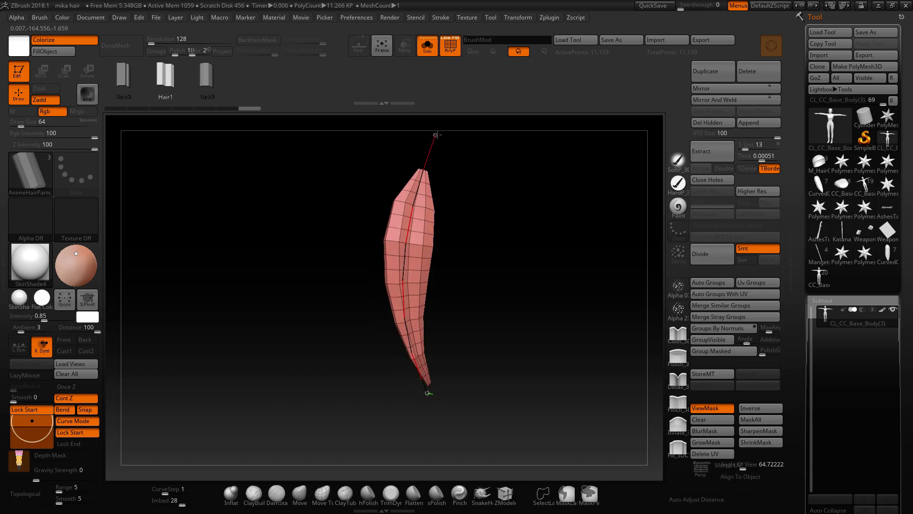
drag(484, 326, 506, 308)
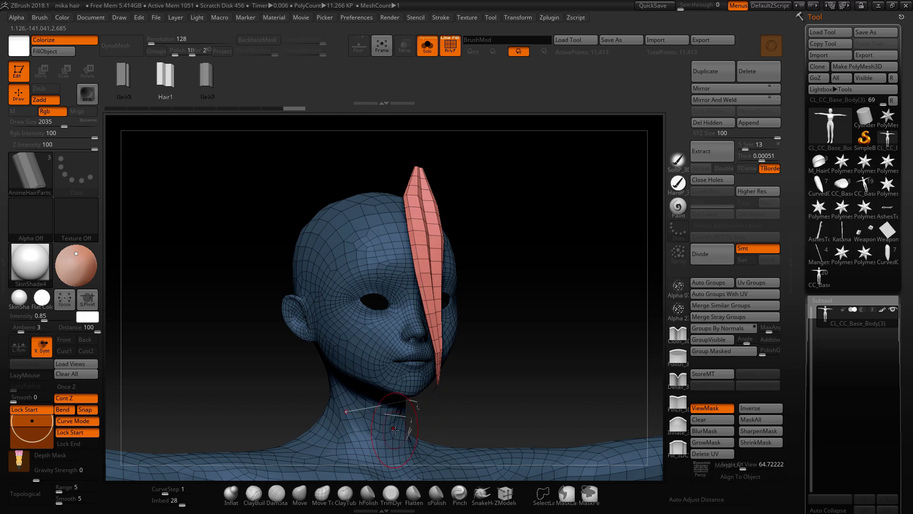
mouse_move(516, 367)
mouse_down()
mouse_move(456, 383)
mouse_move(540, 376)
mouse_move(479, 417)
mouse_move(407, 418)
mouse_up()
ctrl+shift+click(440, 373)
ctrl+shift+click(523, 394)
drag(432, 228, 395, 319)
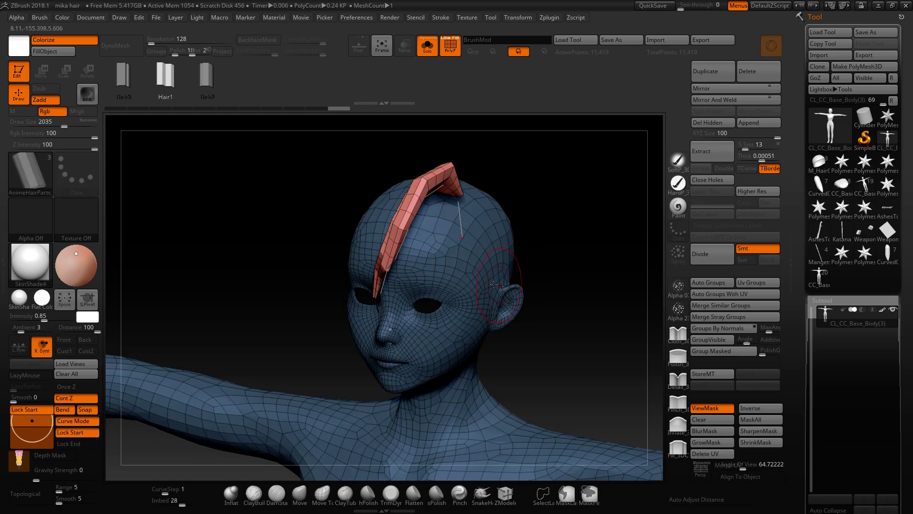
mouse_move(567, 280)
mouse_down()
mouse_move(577, 269)
mouse_move(569, 269)
mouse_up()
key(ctrl)
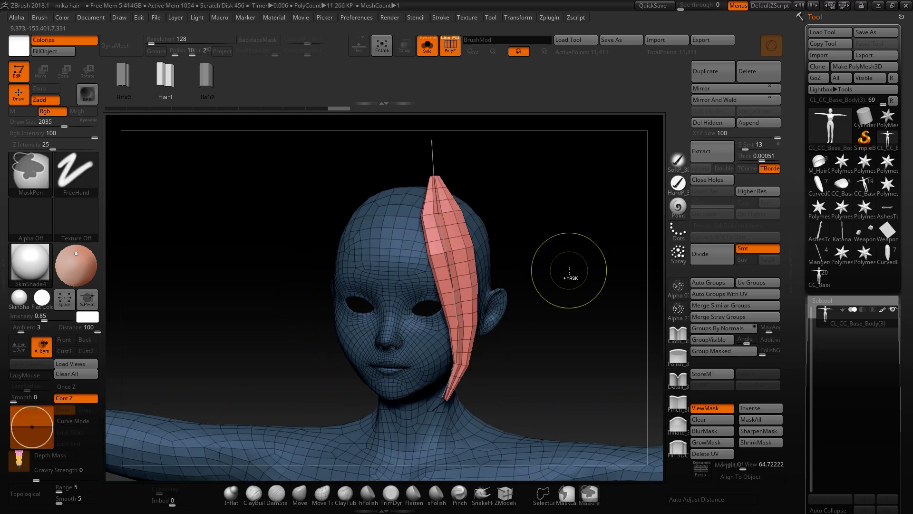
- Undo the Hair1 test strand so only the body mesh remains
key(ctrl+z)
key(ctrl+z)
key(ctrl+z)
key(ctrl+z)
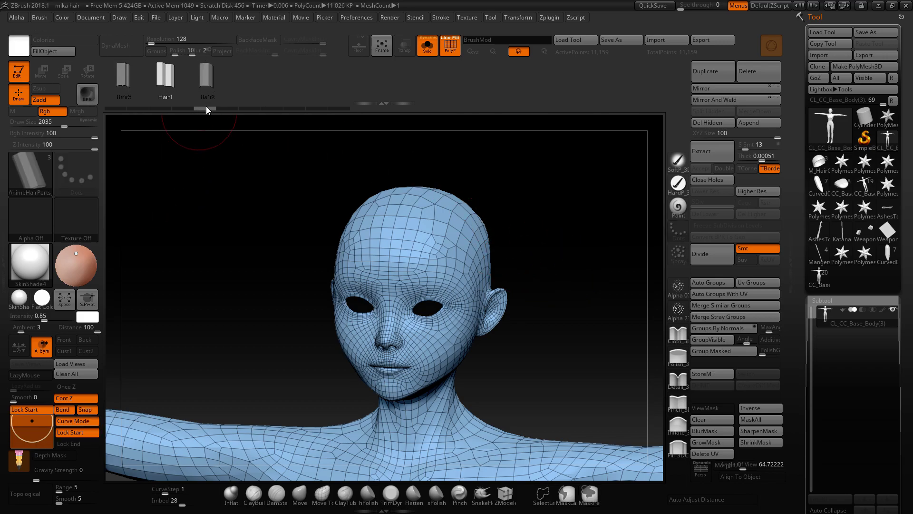
click(224, 109)
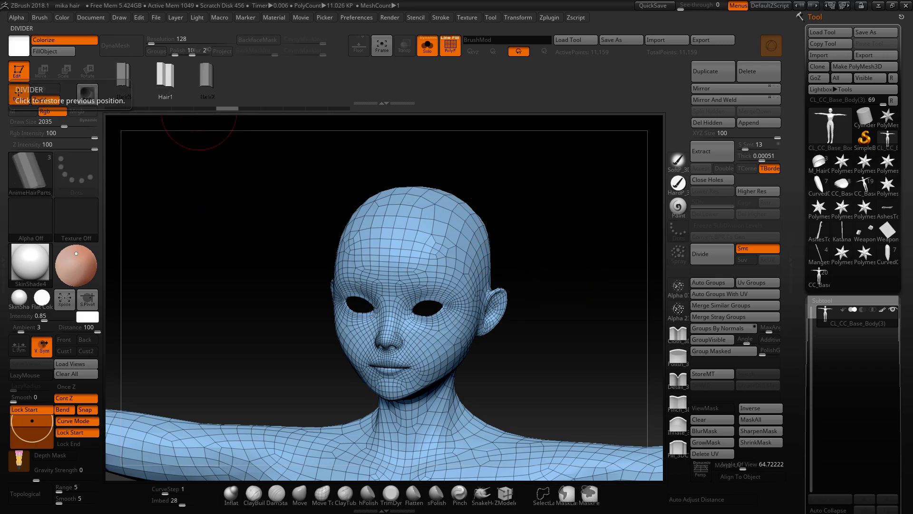
- Switch back to the AnimeHairCards brush, choose Strand2 and draw a first hair card down the forehead
click(30, 171)
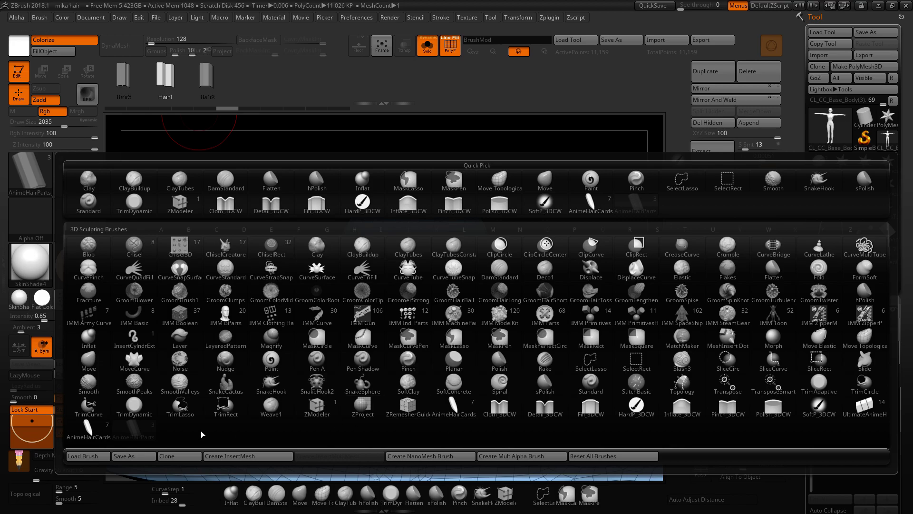
click(91, 429)
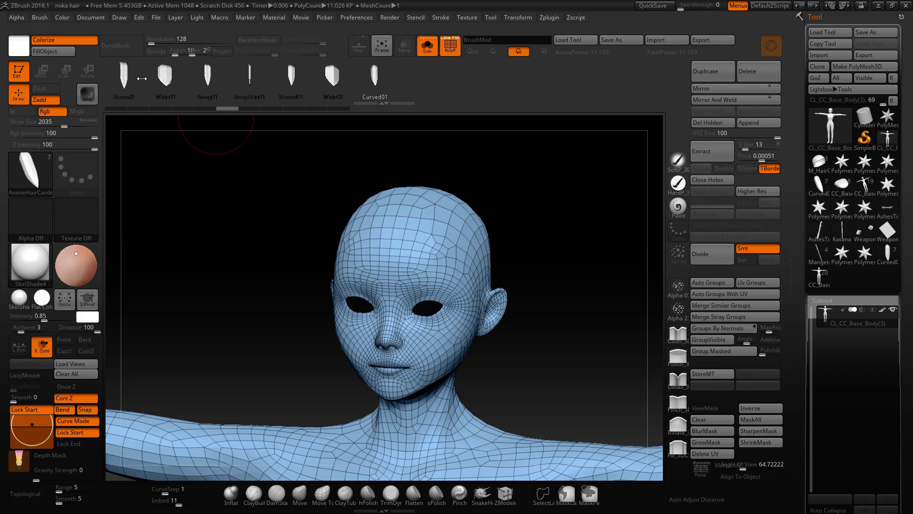
click(133, 81)
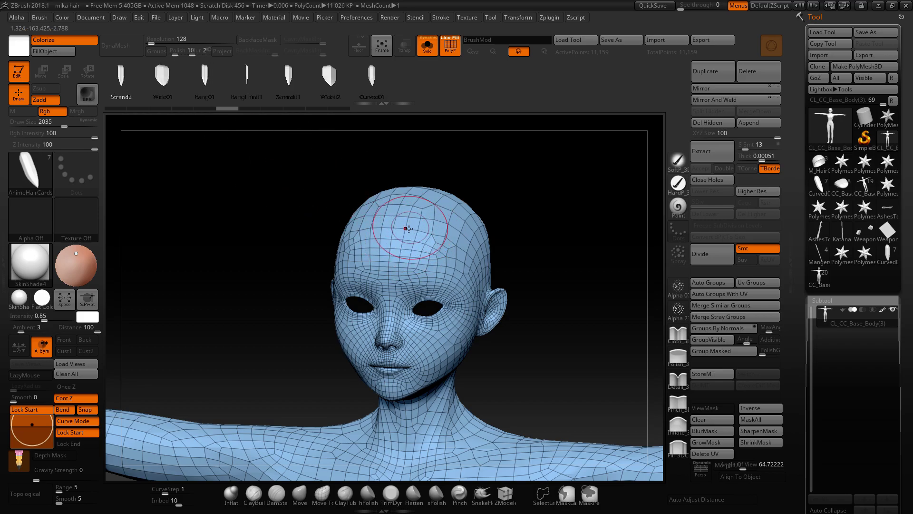
drag(408, 304, 429, 339)
ctrl+shift+click(429, 339)
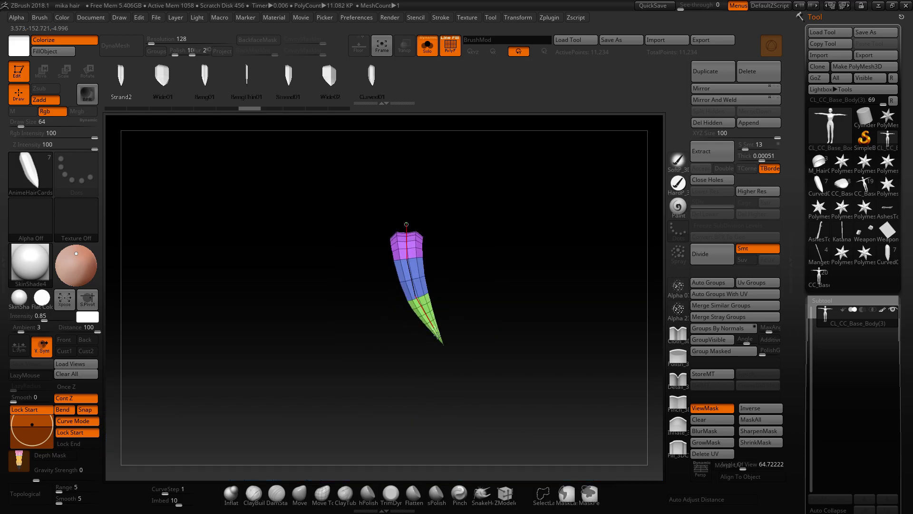
- Adjust the first forehead card and draw a second Strand2 card beside it, angled toward the nose
drag(411, 266, 425, 327)
click(436, 228)
mouse_move(456, 230)
mouse_down()
mouse_move(489, 300)
mouse_move(445, 256)
mouse_move(455, 246)
mouse_up()
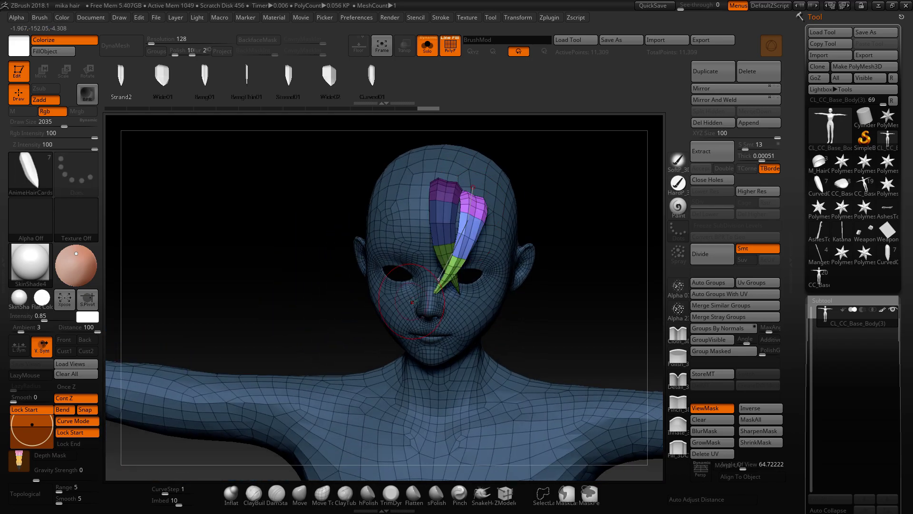
mouse_move(439, 276)
mouse_down()
mouse_move(490, 254)
mouse_move(451, 276)
mouse_up()
- Draw a third, longer Strand2 card from the hairline across the forehead and pull its tip down over the cheek
drag(480, 284, 464, 256)
drag(520, 246, 489, 262)
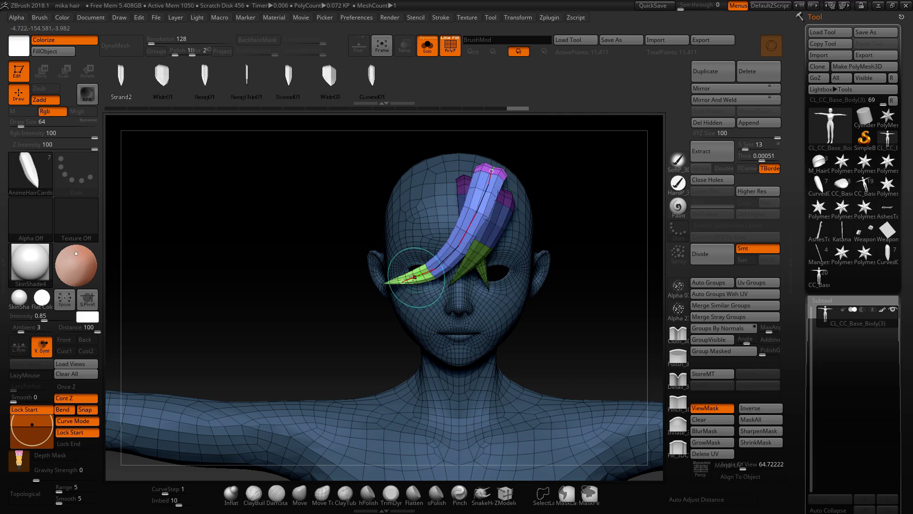
drag(405, 281, 415, 330)
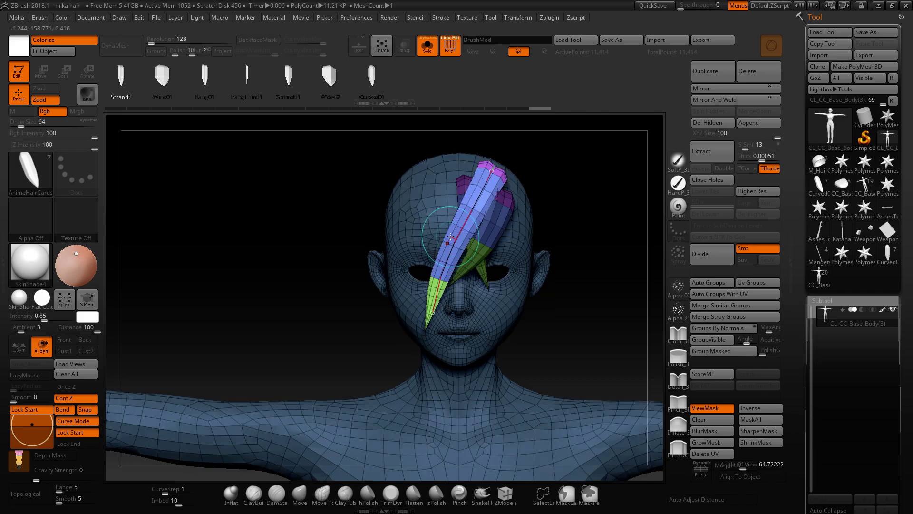
mouse_move(458, 246)
mouse_down()
mouse_move(474, 206)
mouse_move(483, 209)
mouse_up()
drag(438, 296, 421, 329)
- Reposition the root, middle and tip of the long third card so it sweeps down beside the face
drag(583, 276, 540, 262)
drag(515, 167, 500, 170)
drag(366, 221, 459, 237)
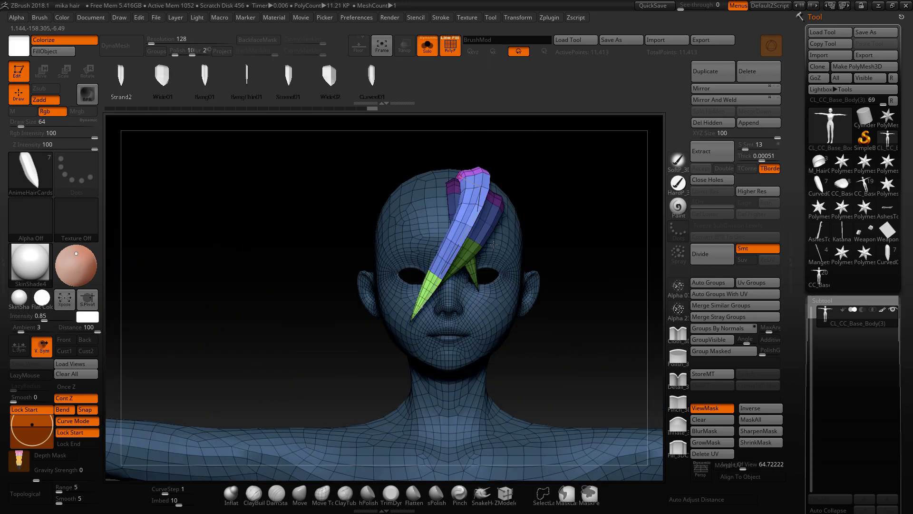
drag(409, 326, 393, 328)
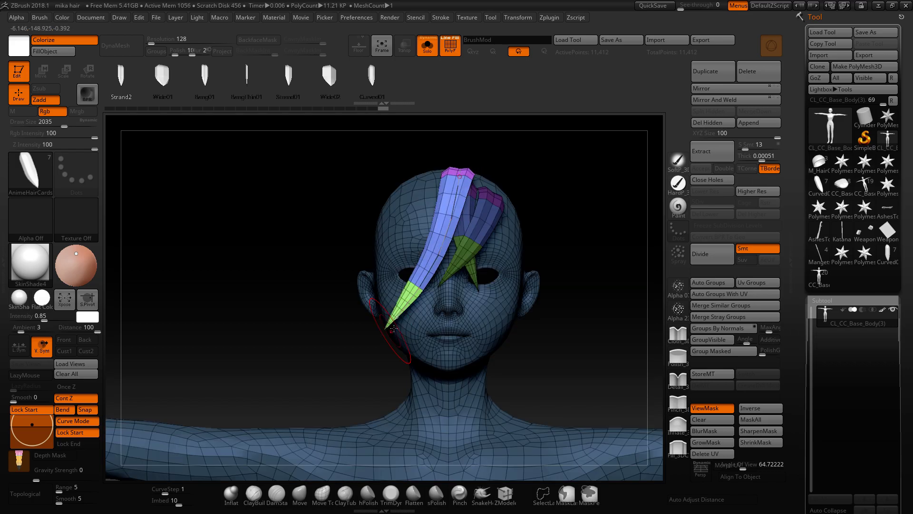
drag(442, 248, 442, 256)
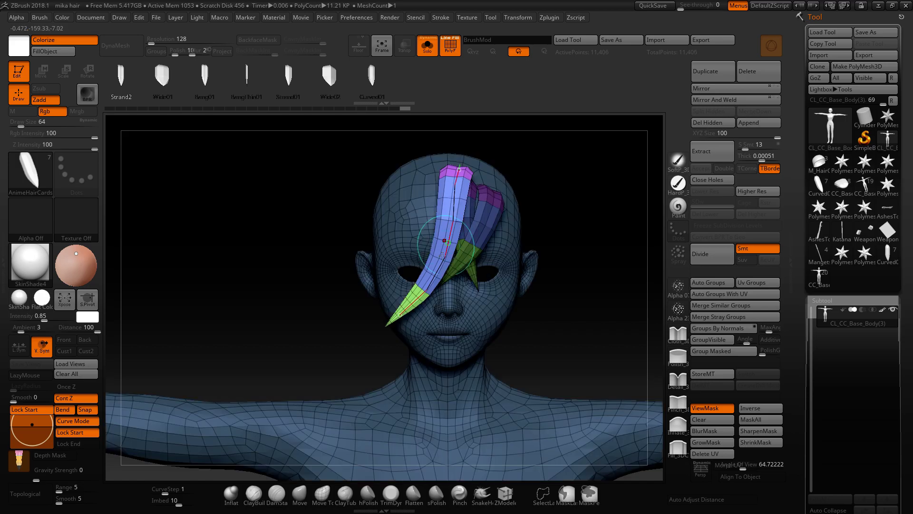
mouse_move(399, 324)
mouse_down()
mouse_move(400, 313)
mouse_move(410, 323)
mouse_up()
click(436, 257)
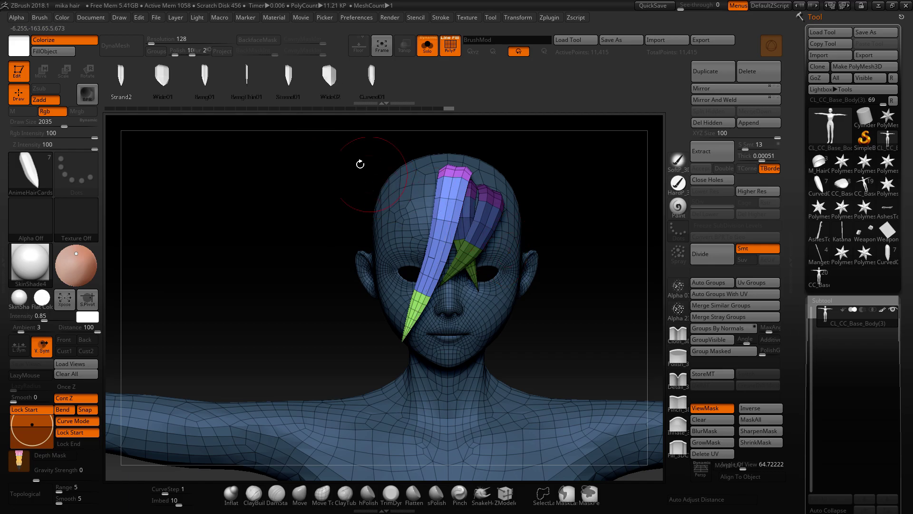
- Choose the Wide02 card, raise the draw size to 3284 and draw a long card from the back of the head to the hips
mouse_move(561, 237)
mouse_down()
mouse_move(546, 267)
mouse_move(464, 314)
mouse_move(452, 309)
mouse_up()
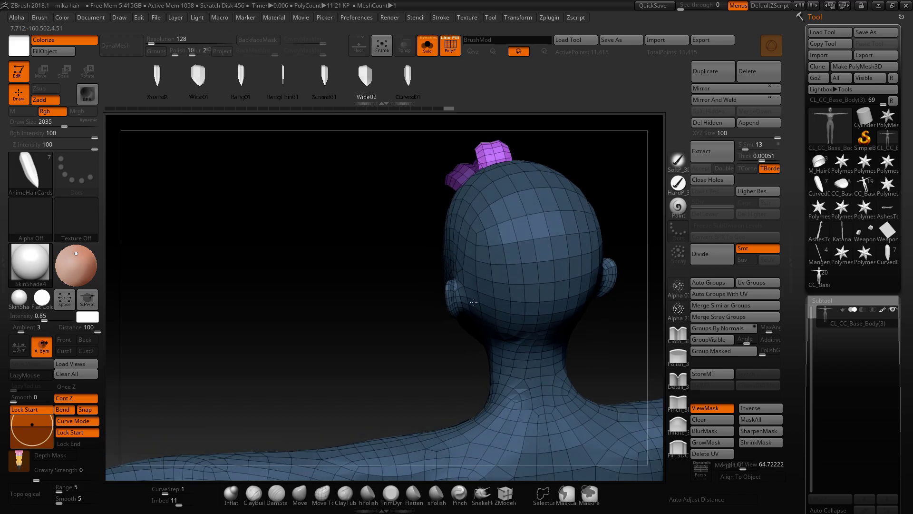
key(space)
mouse_move(511, 209)
mouse_down()
mouse_move(530, 212)
mouse_move(512, 337)
mouse_move(425, 230)
mouse_up()
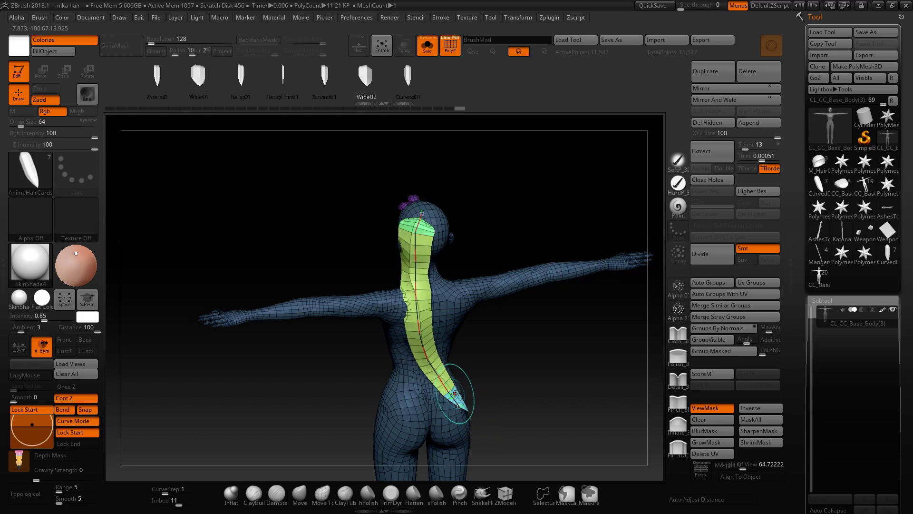
- Reshape the long back card's curve so it arcs away from the head and hangs behind the back
drag(460, 406, 413, 253)
drag(425, 221, 431, 203)
drag(417, 249, 418, 247)
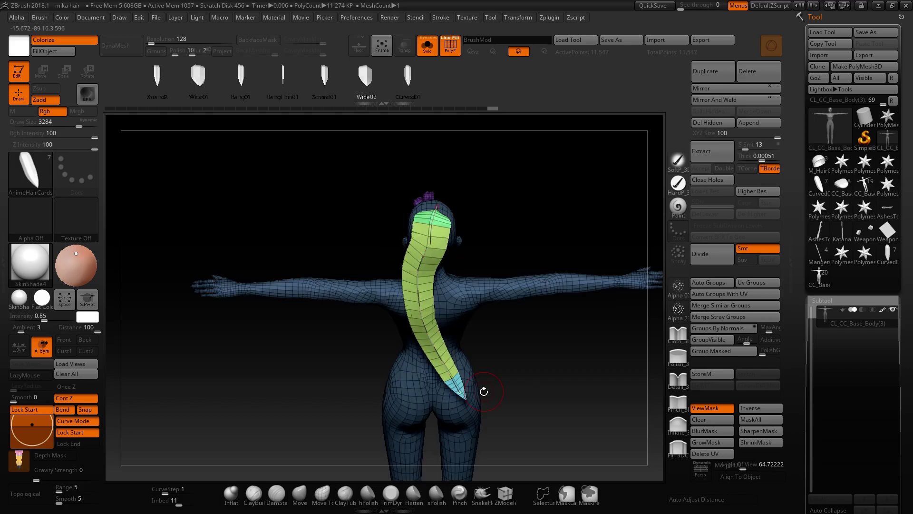
drag(462, 393, 479, 400)
drag(463, 304, 468, 196)
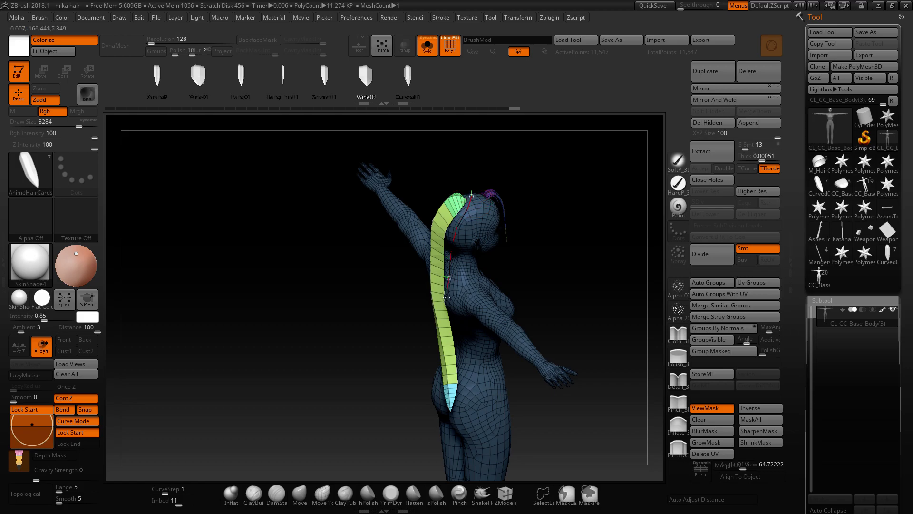
- Draw a second long Wide02 card down the back that crosses the first one near the hips, replacing the distorted first attempt
drag(440, 375, 490, 375)
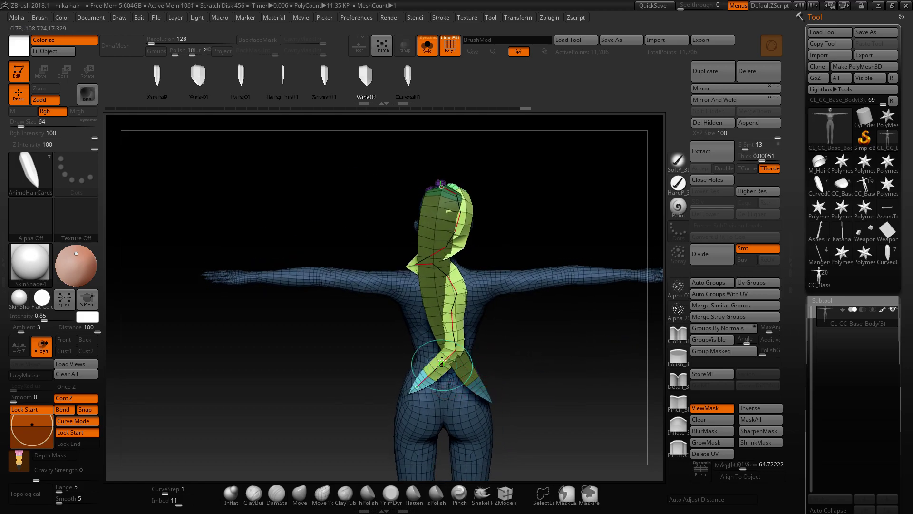
key(ctrl+z)
right_drag(471, 333, 459, 219)
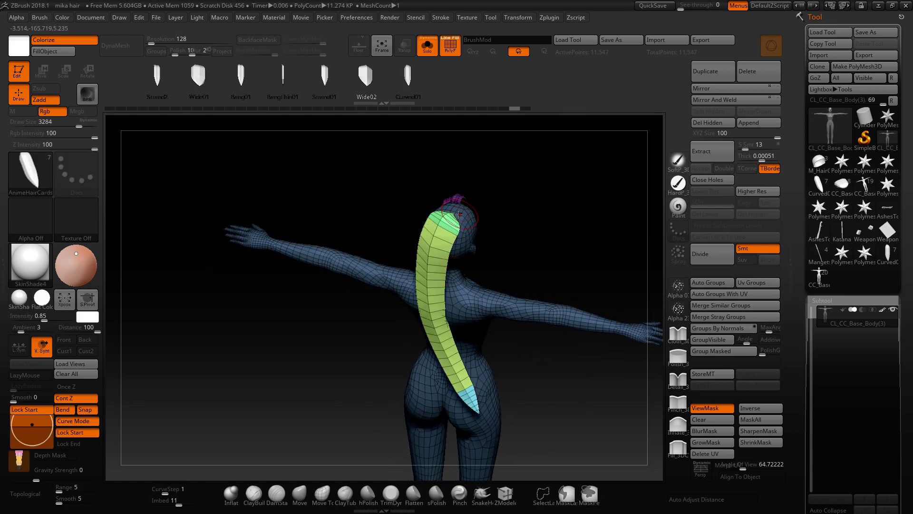
drag(430, 379, 475, 333)
right_drag(474, 333, 469, 285)
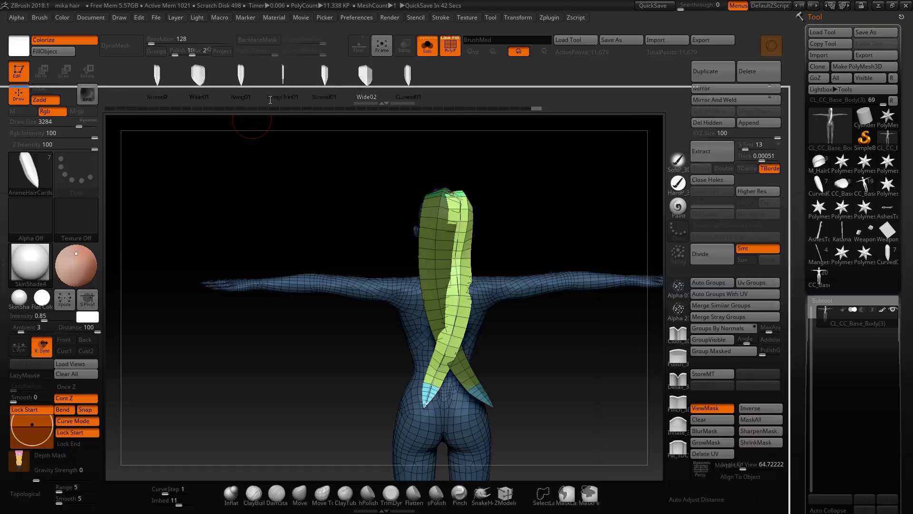
- Examine the long swept-back hair in the Jessie reference pictures in Chrome, including the second related image, and return to the model in ZBrush
key(alt+Tab)
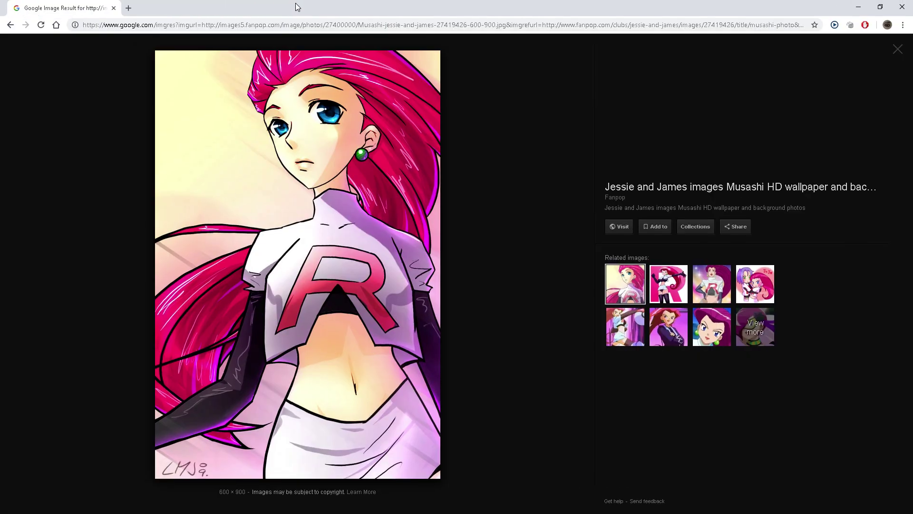
click(670, 285)
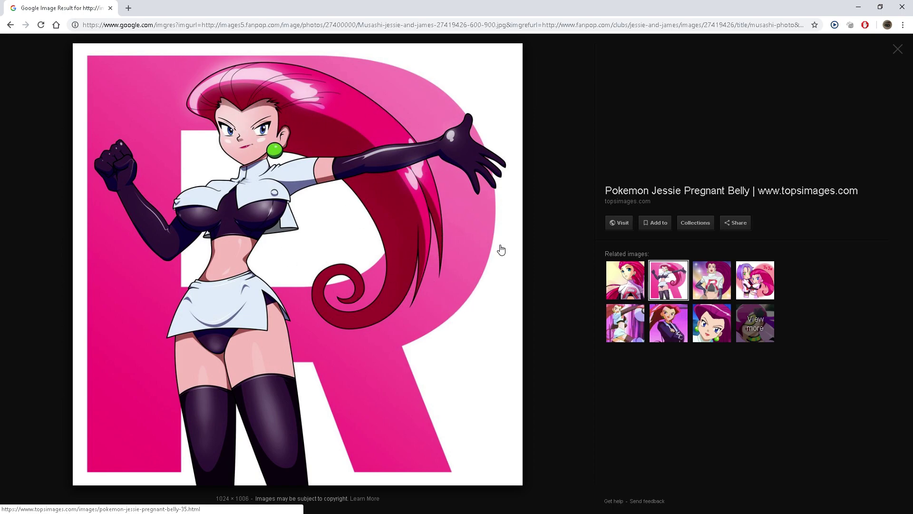
click(863, 6)
drag(551, 204, 515, 232)
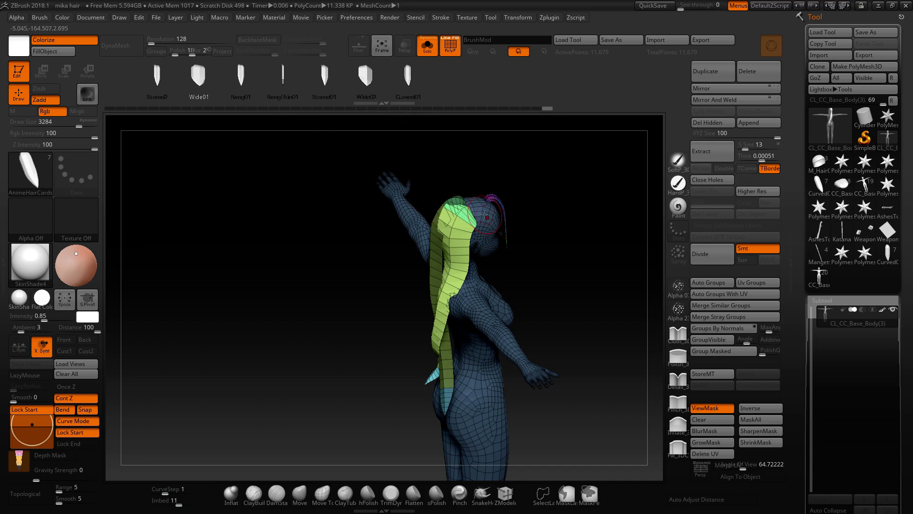
- Draw a Wide01 card from the side of the head, over the ear and down the back toward the crossing strands
drag(414, 393, 413, 395)
mouse_move(534, 295)
mouse_down()
mouse_move(566, 334)
mouse_move(504, 318)
mouse_move(516, 305)
mouse_move(503, 294)
mouse_up()
ctrl+right_drag(503, 294, 465, 326)
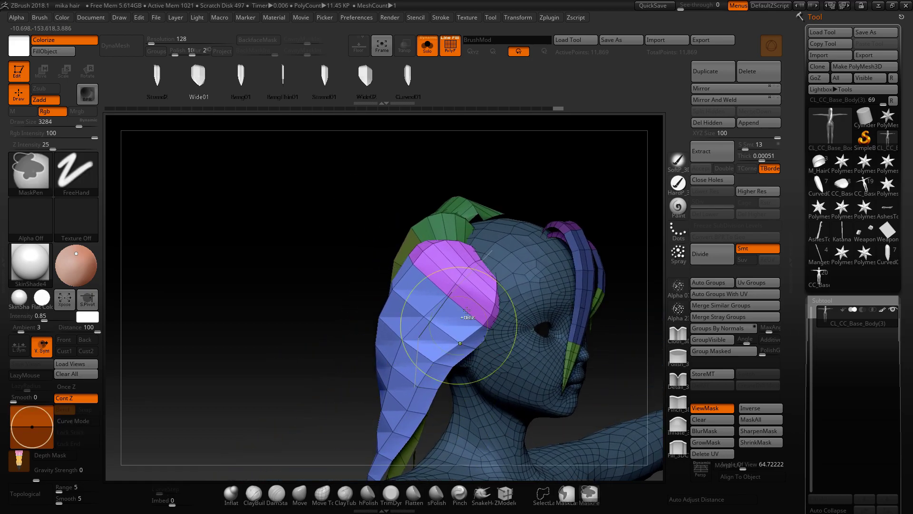
drag(491, 251, 568, 247)
mouse_move(520, 366)
right_down()
mouse_move(495, 337)
mouse_move(546, 409)
mouse_move(533, 442)
right_up()
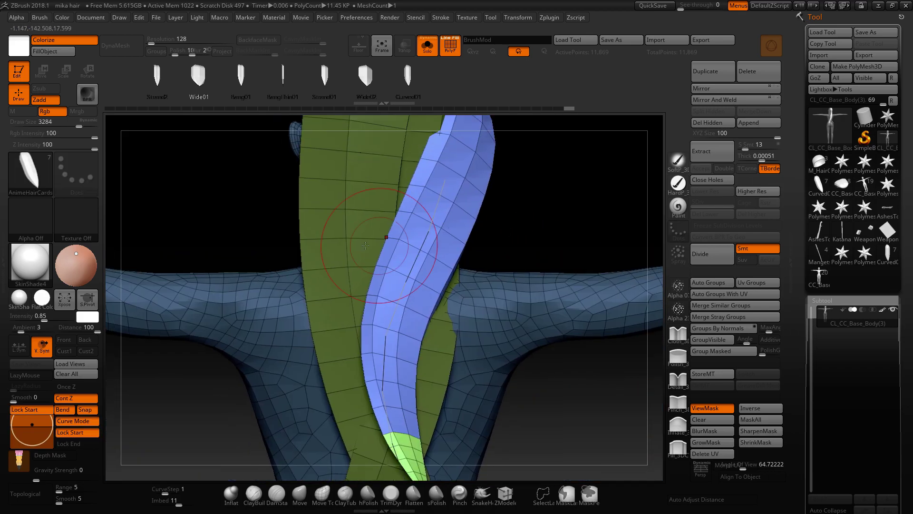
- Draw another Wide01 card from above the bangs, over the opposite side of the head and down the back
mouse_move(356, 301)
right_down()
mouse_move(422, 365)
mouse_move(290, 152)
right_up()
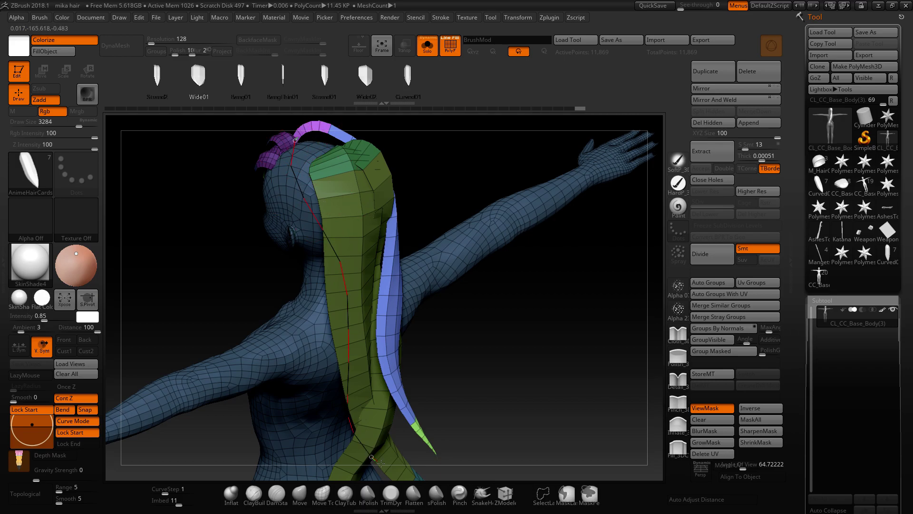
drag(377, 462, 371, 469)
mouse_move(371, 469)
right_down()
mouse_move(281, 307)
mouse_move(387, 343)
mouse_move(331, 366)
mouse_move(401, 340)
mouse_move(408, 439)
mouse_move(448, 383)
mouse_move(489, 363)
mouse_move(539, 410)
mouse_move(419, 386)
right_up()
mouse_move(319, 377)
right_down()
mouse_move(347, 402)
mouse_move(333, 381)
mouse_move(405, 291)
mouse_move(469, 361)
mouse_move(511, 357)
mouse_move(501, 353)
right_up()
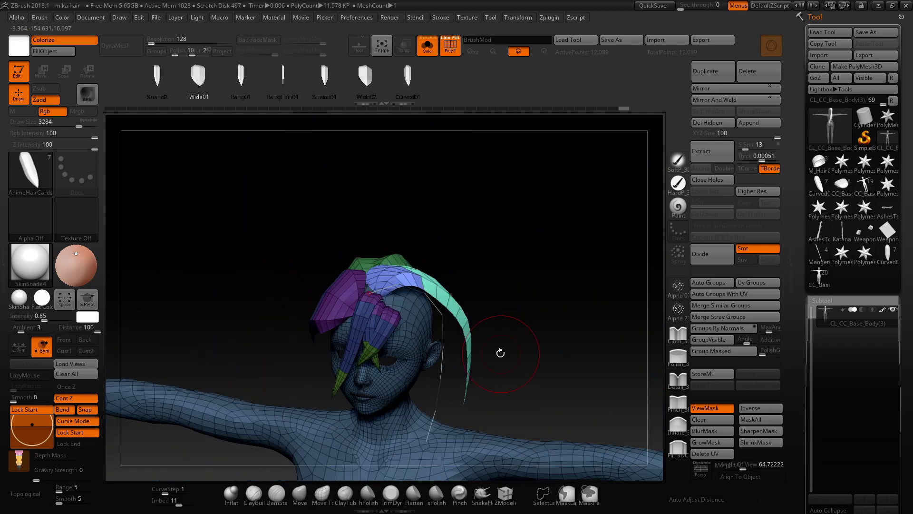
- Adjust the start of the new card's curve above the bangs and check the card from the front and side
ctrl+shift+click(355, 299)
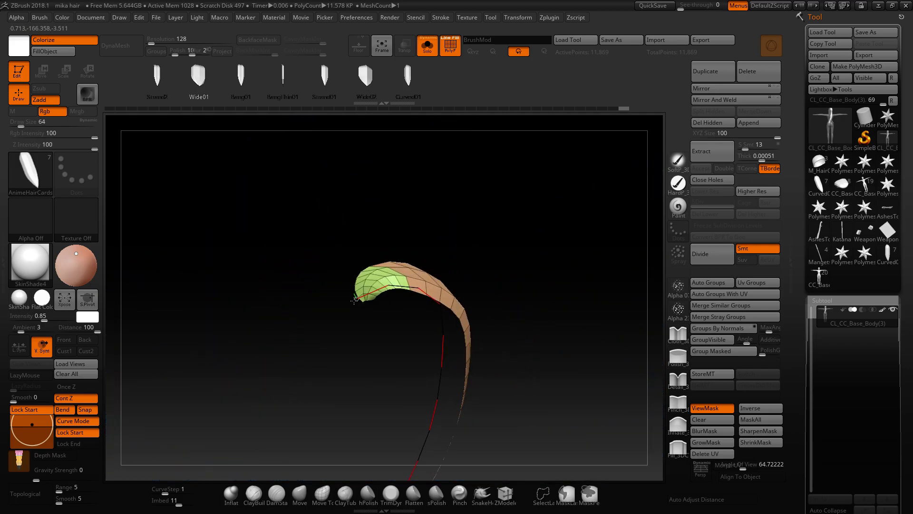
ctrl+shift+click(355, 299)
mouse_move(355, 299)
right_down()
mouse_move(479, 261)
mouse_move(442, 273)
mouse_move(288, 247)
mouse_move(292, 257)
mouse_move(373, 279)
mouse_move(457, 271)
mouse_move(439, 271)
right_up()
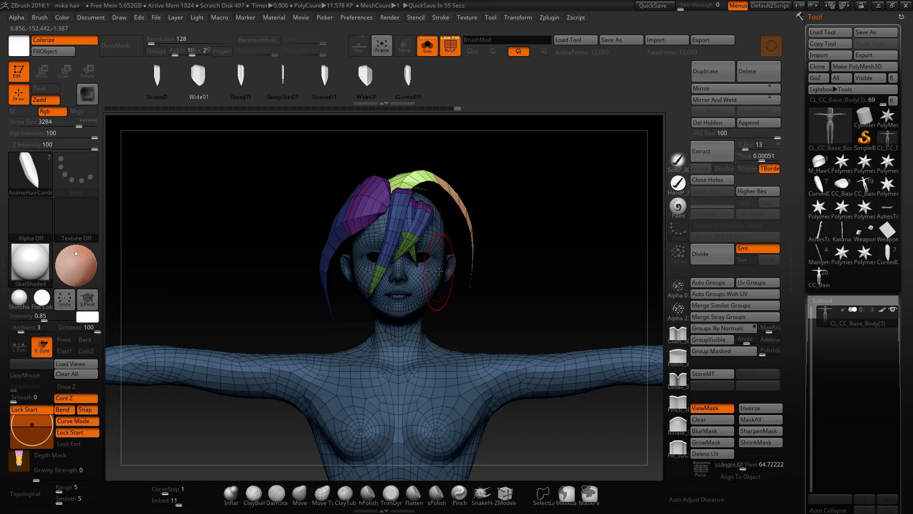
mouse_move(445, 226)
right_down()
mouse_move(327, 204)
mouse_move(367, 250)
mouse_move(363, 373)
mouse_move(417, 320)
mouse_move(355, 309)
right_up()
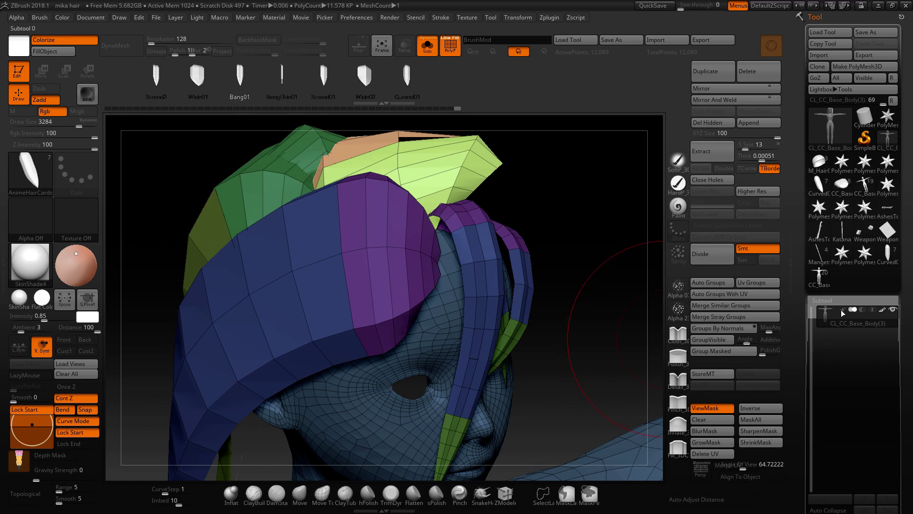
- Split the hair cards off the body into their own subtool, select it and regroup it with Auto Groups
drag(805, 347, 804, 172)
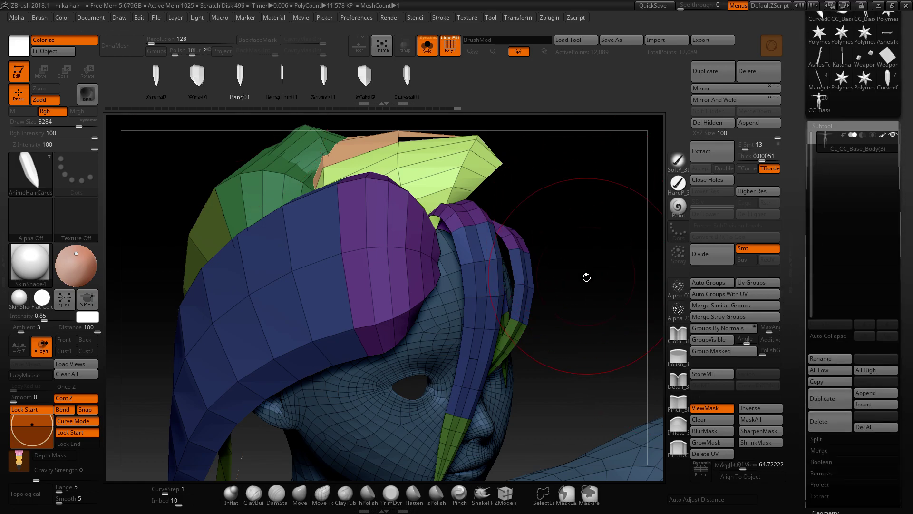
ctrl+click(612, 367)
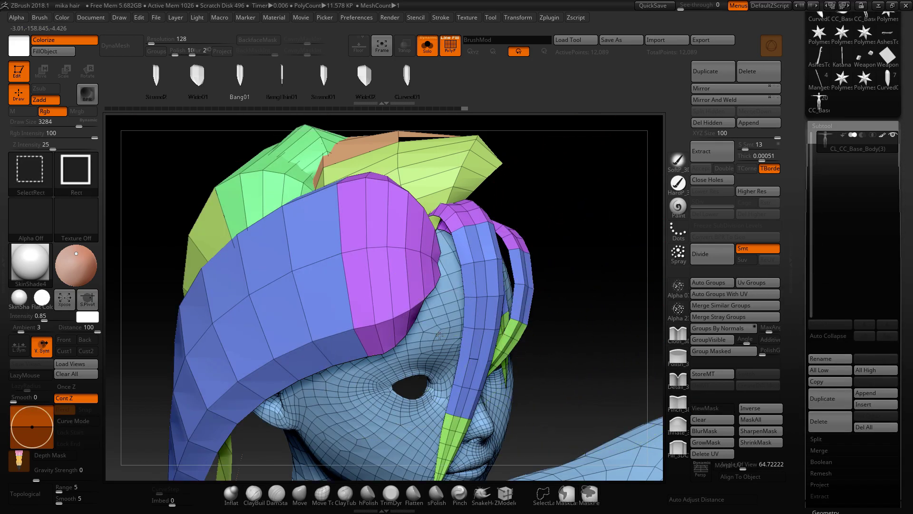
ctrl+shift+click(438, 335)
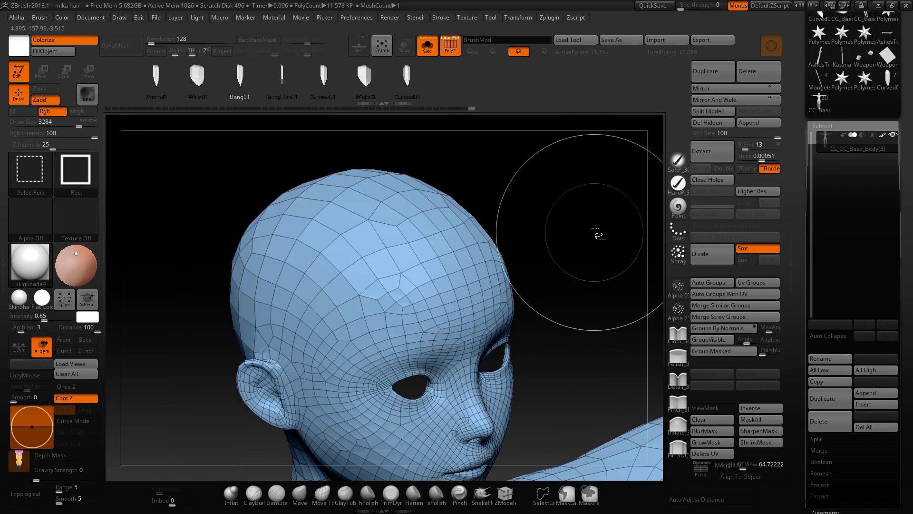
click(703, 111)
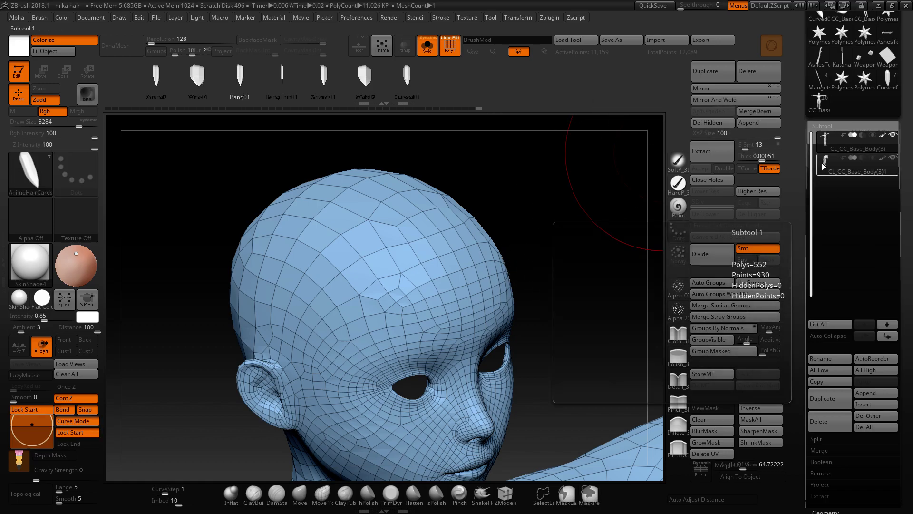
click(823, 165)
click(711, 290)
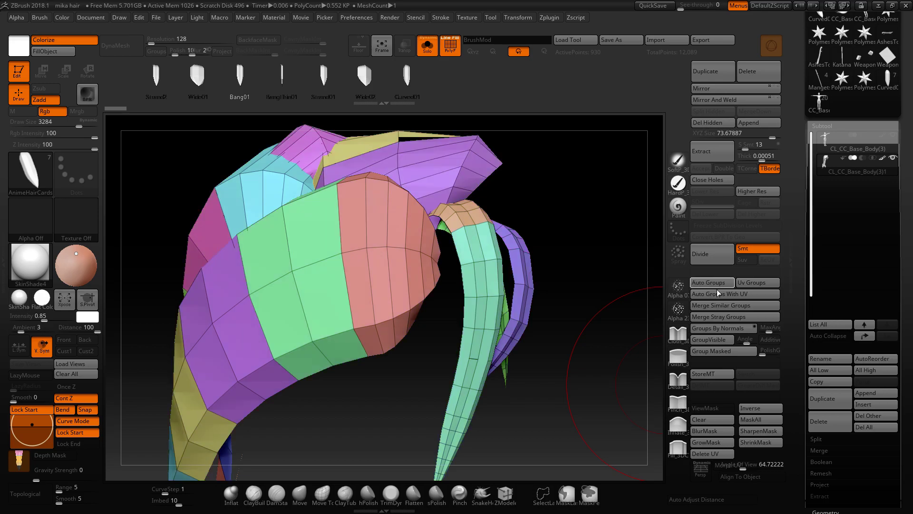
alt+drag(555, 377, 513, 324)
drag(301, 365, 356, 230)
alt+drag(585, 390, 538, 322)
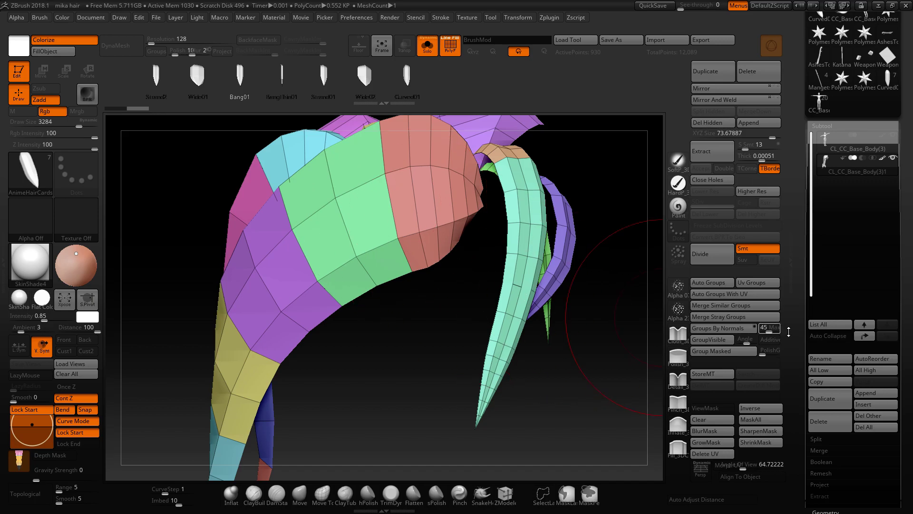
- Weld the hair subtool's points and run Auto Groups again so each card forms a single polygroup
scroll(813, 339, down, 5)
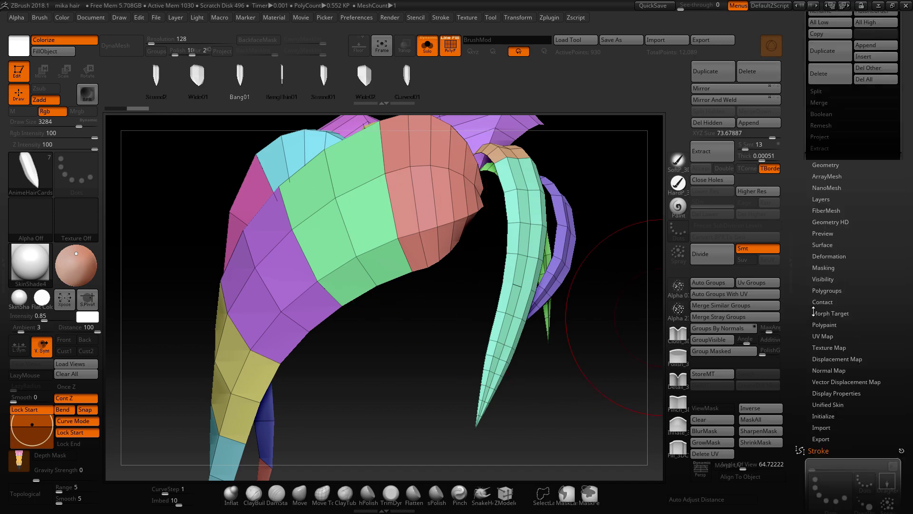
click(836, 238)
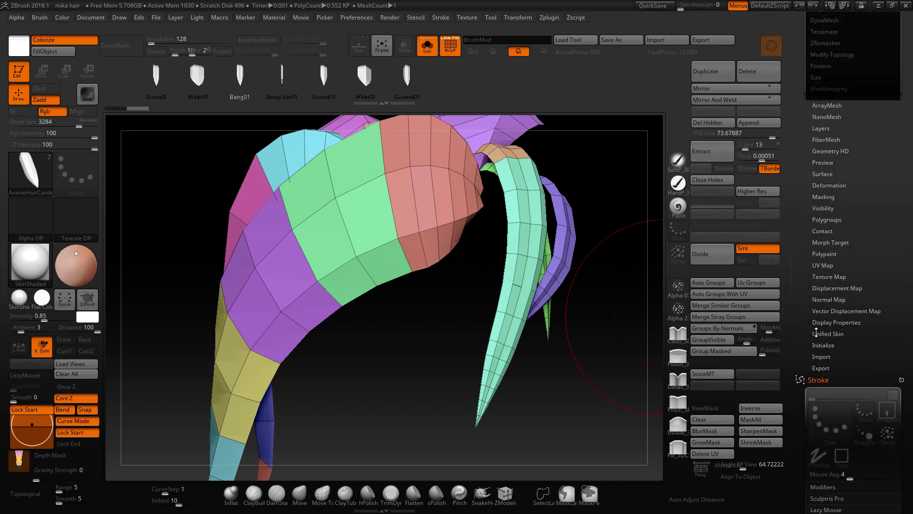
scroll(808, 278, up, 5)
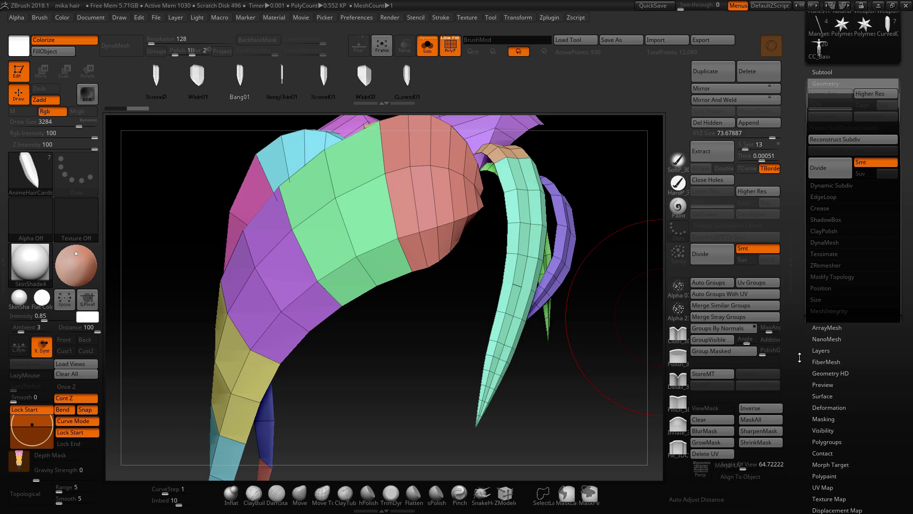
click(833, 277)
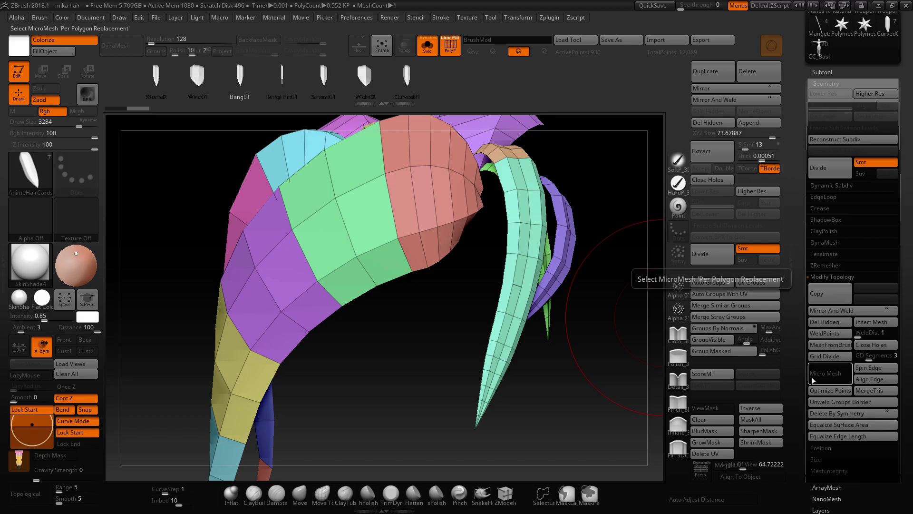
click(820, 333)
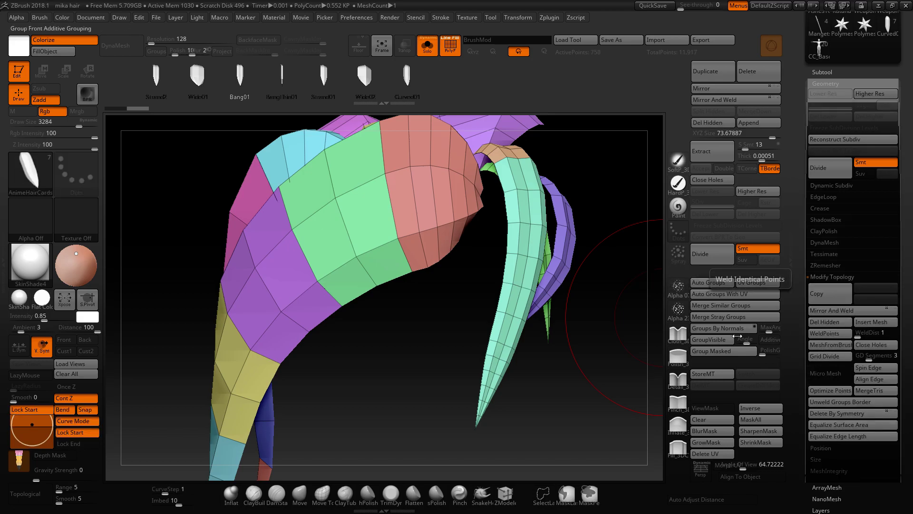
click(714, 282)
mouse_move(581, 309)
mouse_down()
mouse_move(540, 348)
mouse_move(508, 333)
mouse_move(524, 370)
mouse_move(263, 277)
mouse_move(240, 290)
mouse_up()
mouse_move(503, 271)
mouse_down()
mouse_move(464, 271)
mouse_move(390, 331)
mouse_up()
ctrl+right_drag(390, 331, 603, 265)
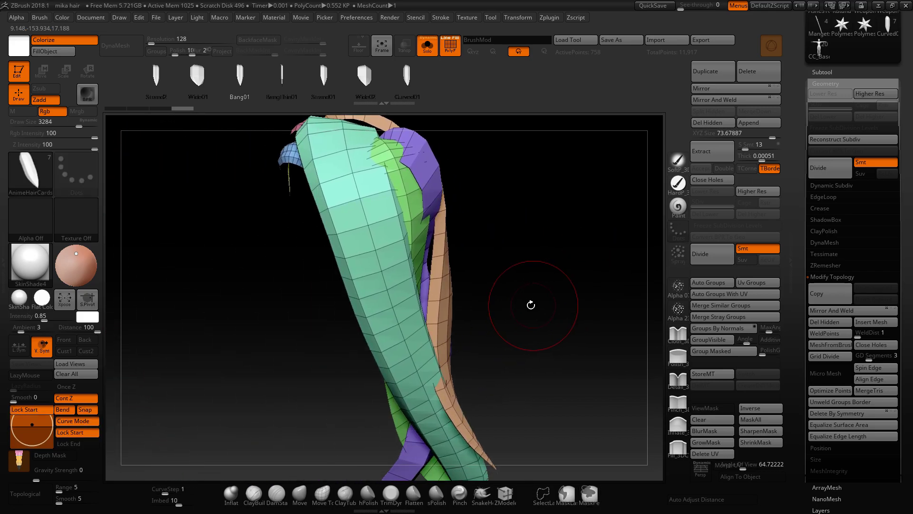
right_drag(531, 305, 499, 271)
drag(499, 272, 495, 301)
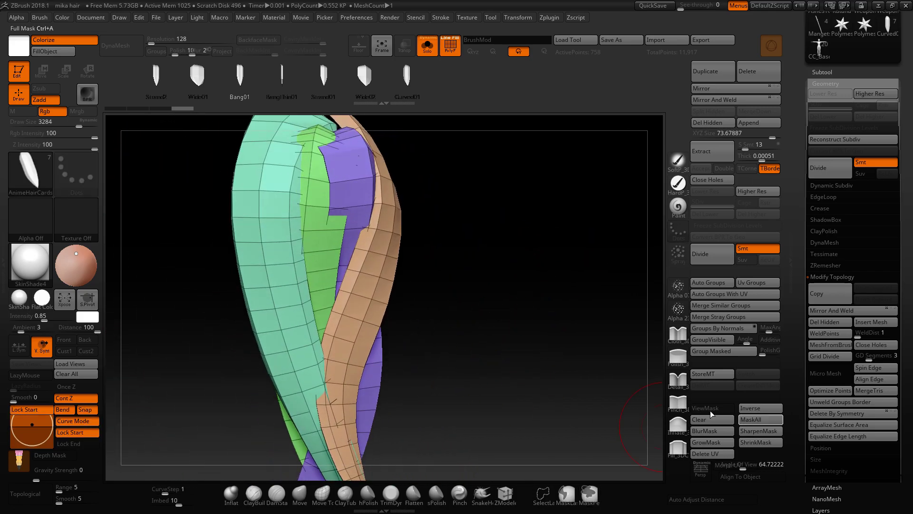
- Try subdividing the welded hair cards once, compare subdivision levels 2 and 1 from behind, and undo the division
click(712, 255)
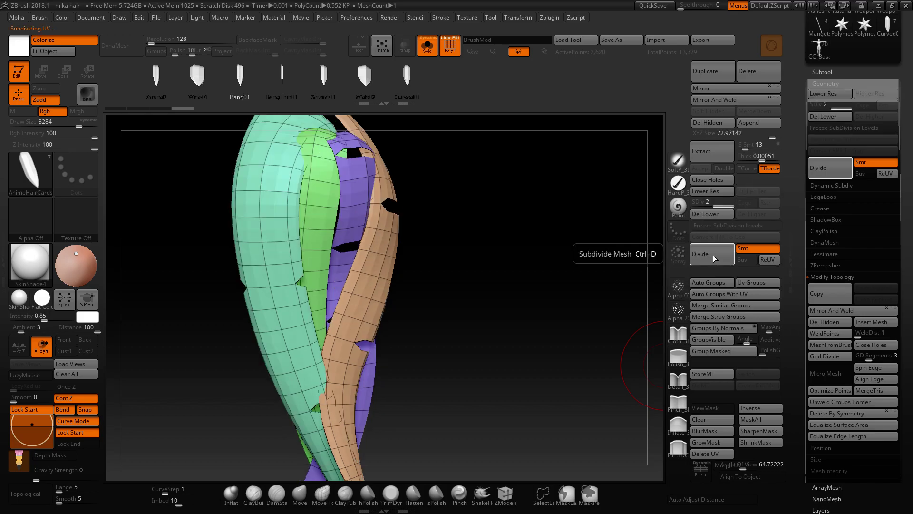
drag(516, 328, 376, 288)
drag(431, 347, 497, 307)
drag(532, 313, 428, 276)
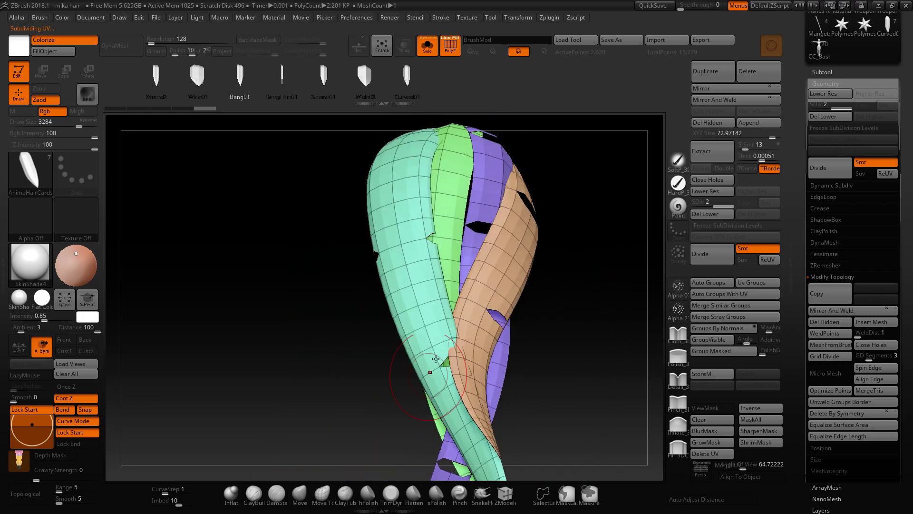
mouse_move(492, 280)
right_down()
mouse_move(450, 214)
mouse_move(447, 275)
mouse_move(493, 271)
mouse_move(463, 258)
mouse_move(453, 276)
right_up()
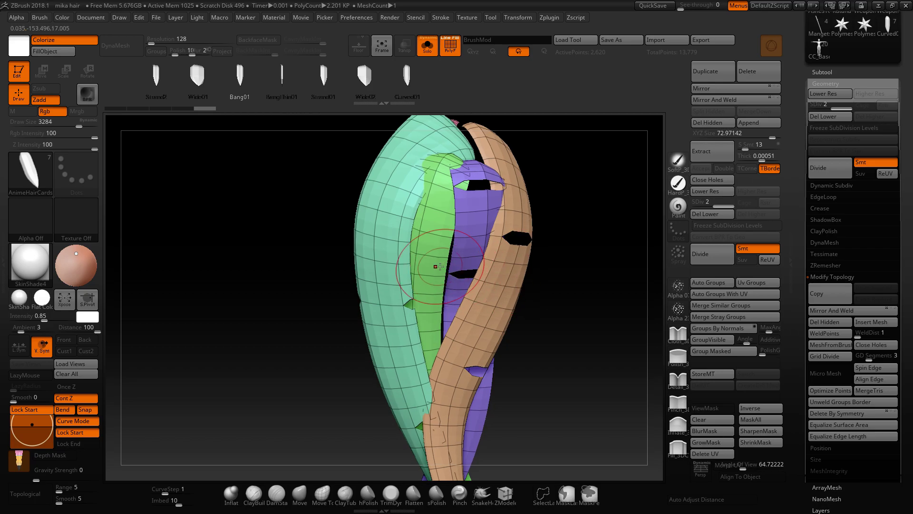
right_drag(393, 259, 437, 248)
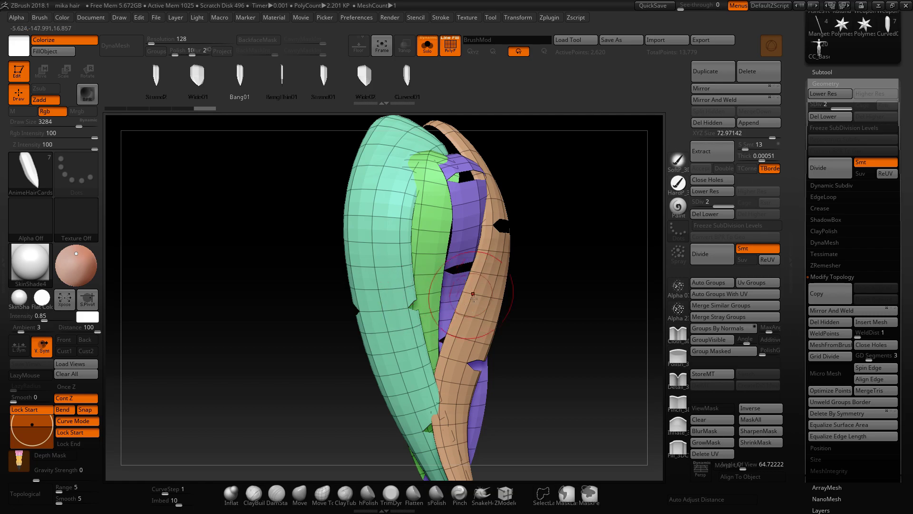
click(699, 202)
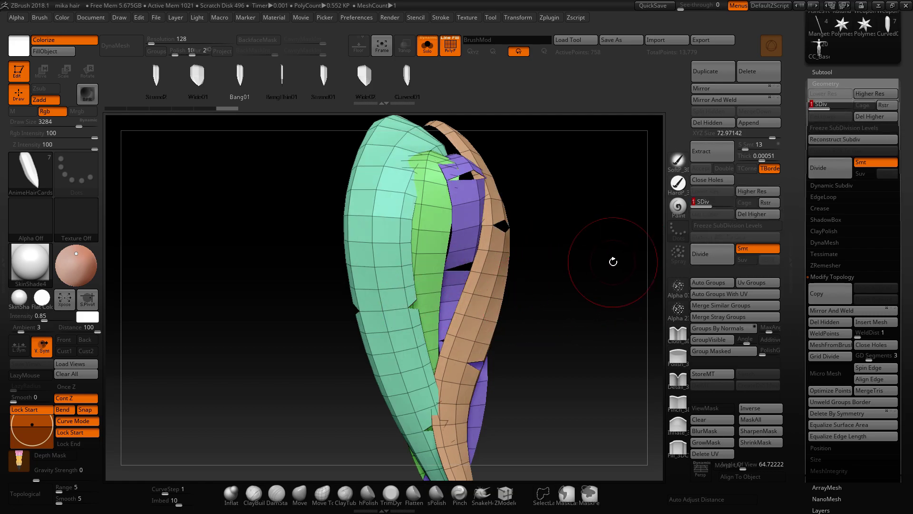
key(ctrl+z)
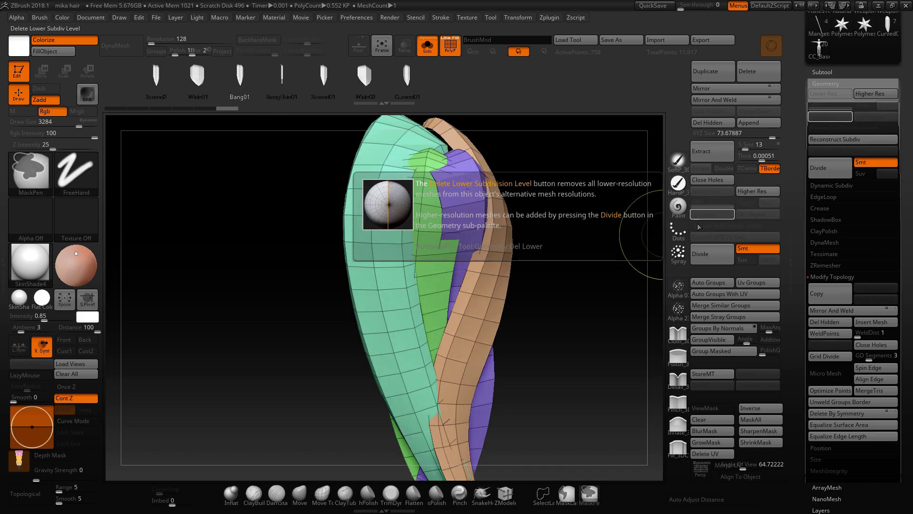
- Hide the four tip polygons at the end of the wide side card
drag(579, 252, 390, 266)
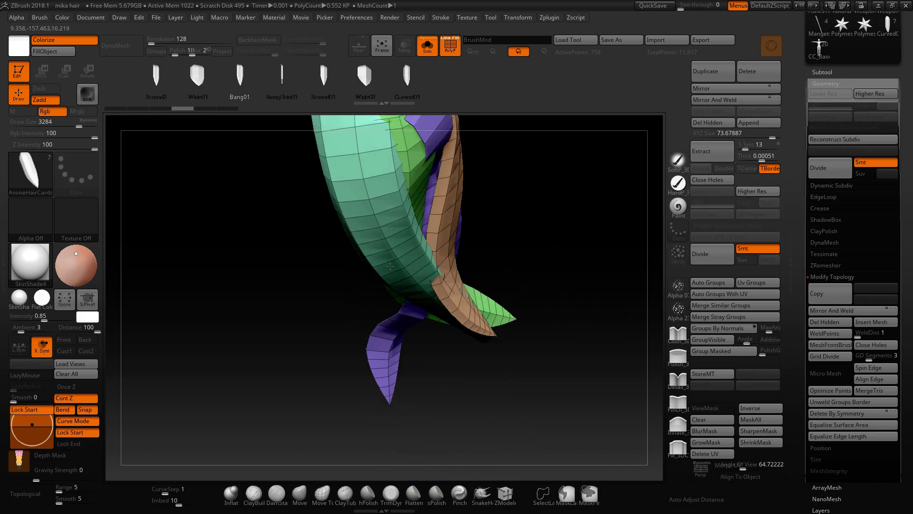
right_drag(390, 266, 461, 265)
right_drag(291, 334, 326, 383)
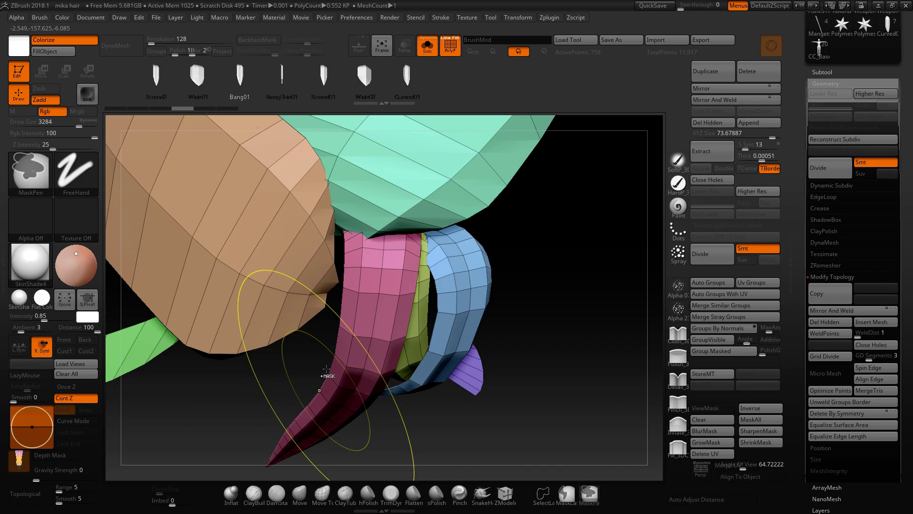
mouse_move(285, 247)
right_down()
mouse_move(350, 228)
mouse_move(309, 342)
mouse_move(286, 267)
mouse_move(316, 367)
mouse_move(333, 388)
mouse_move(331, 248)
mouse_move(383, 298)
mouse_move(375, 416)
right_up()
ctrl+shift+drag(388, 388, 319, 264)
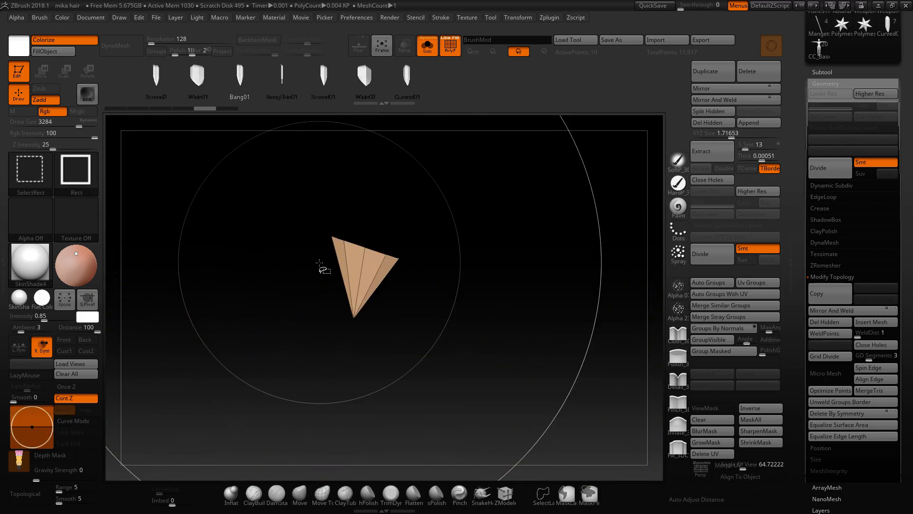
ctrl+alt+shift+drag(398, 304, 404, 399)
mouse_move(391, 357)
right_down()
mouse_move(330, 337)
mouse_move(343, 320)
right_up()
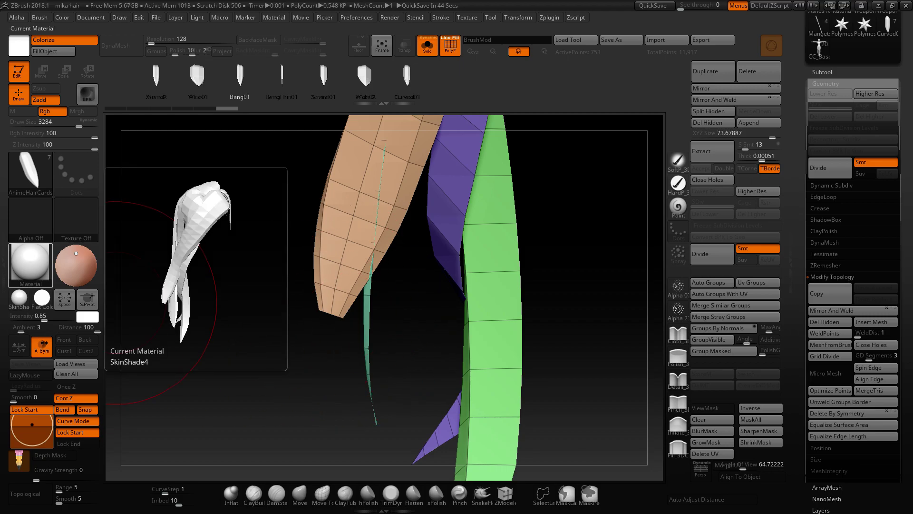
- Examine the hair strip's UV layout in the ArtStation Substance Hair Texture Tutorial in Chrome, then return to the hair cards in ZBrush
key(alt+Tab)
scroll(535, 170, down, 5)
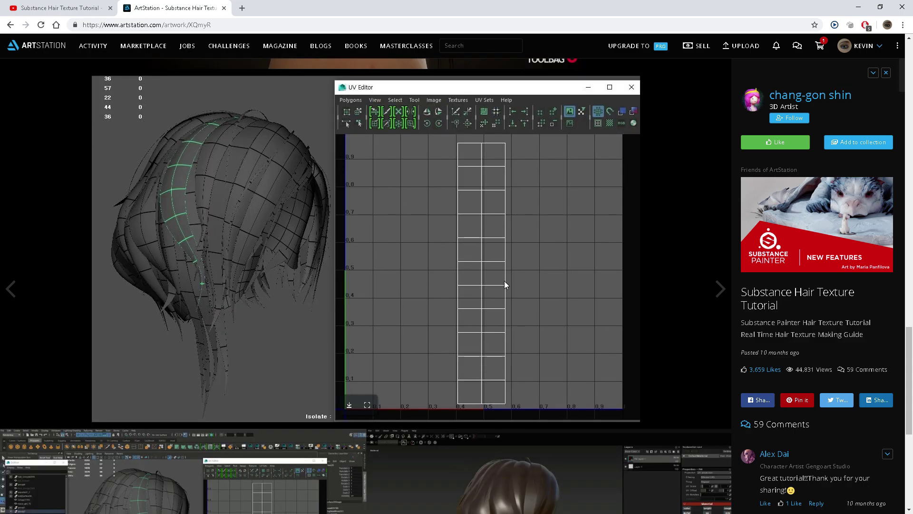
scroll(504, 281, down, 1)
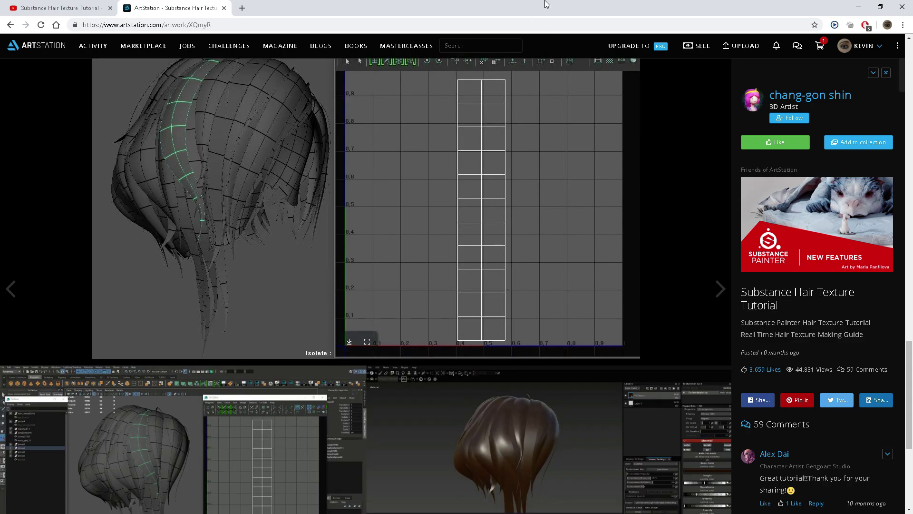
key(alt+Tab)
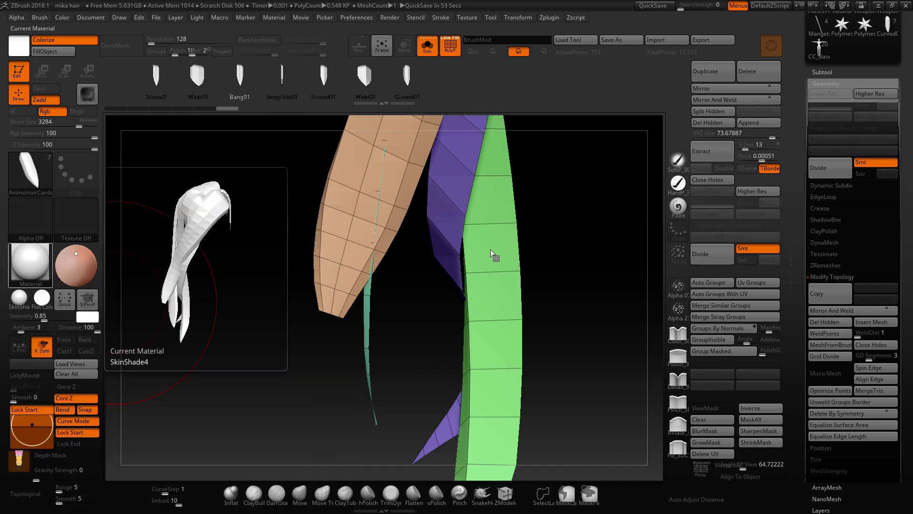
drag(536, 239, 430, 279)
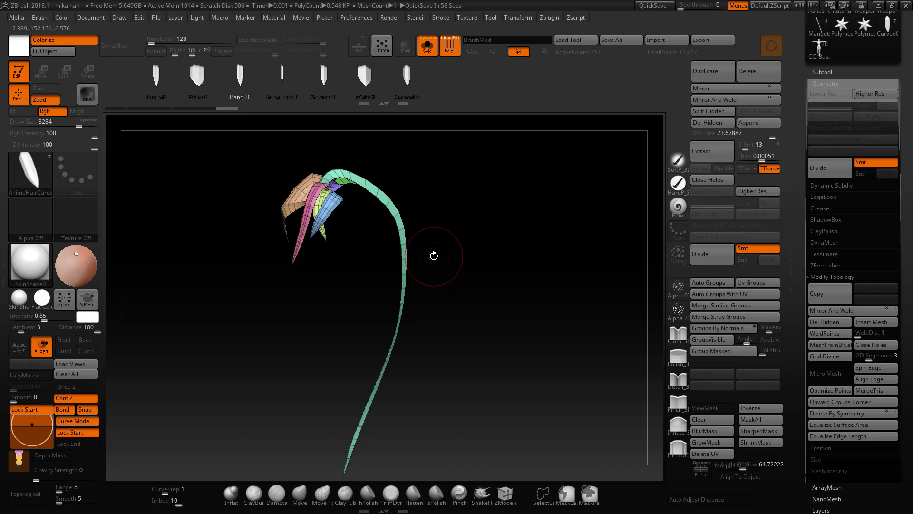
drag(797, 168, 797, 397)
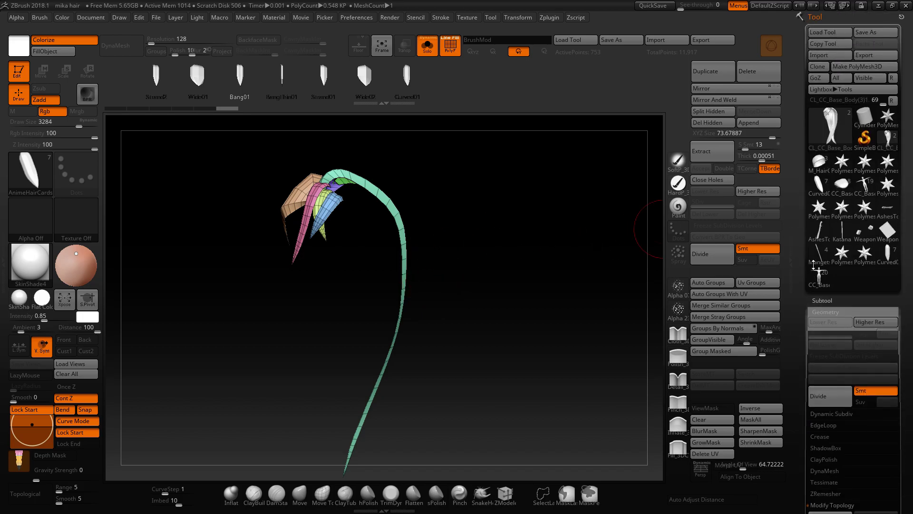
- Make the CC_Base_Body figure the active tool
mouse_move(884, 141)
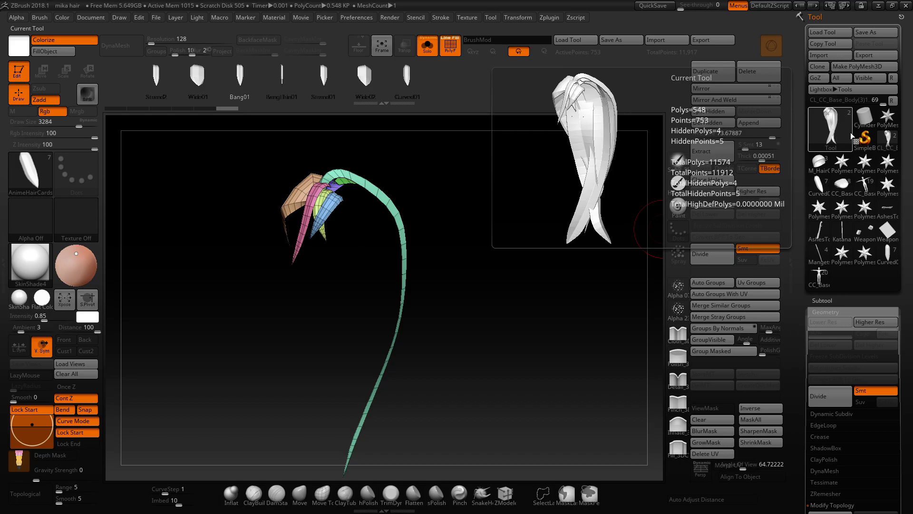
mouse_move(864, 186)
click(865, 187)
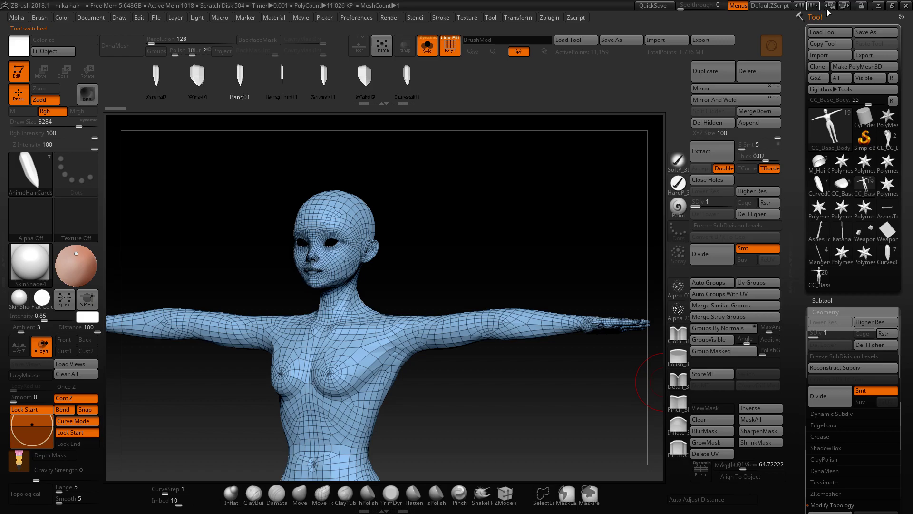
- Switch to the M_Mika_ project in Substance Painter, view the head from the side and select the M_Hair texture set
click(879, 6)
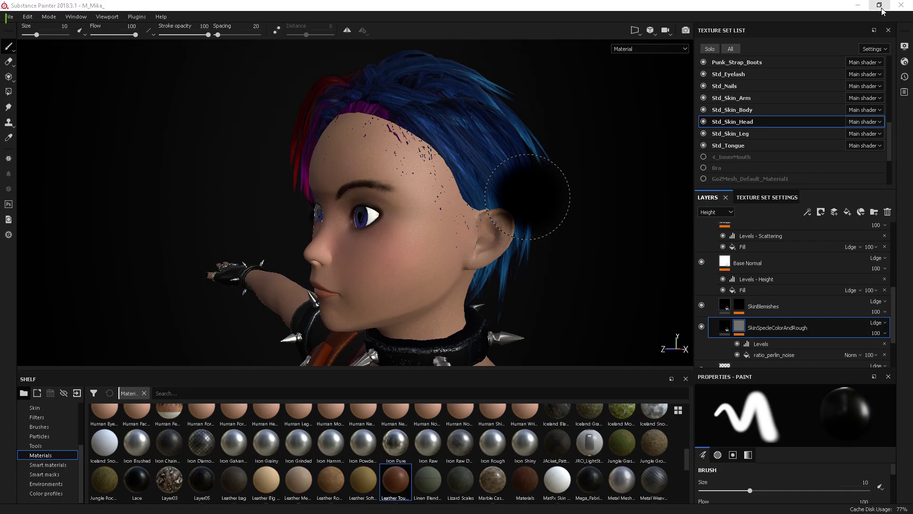
alt+drag(613, 258, 591, 265)
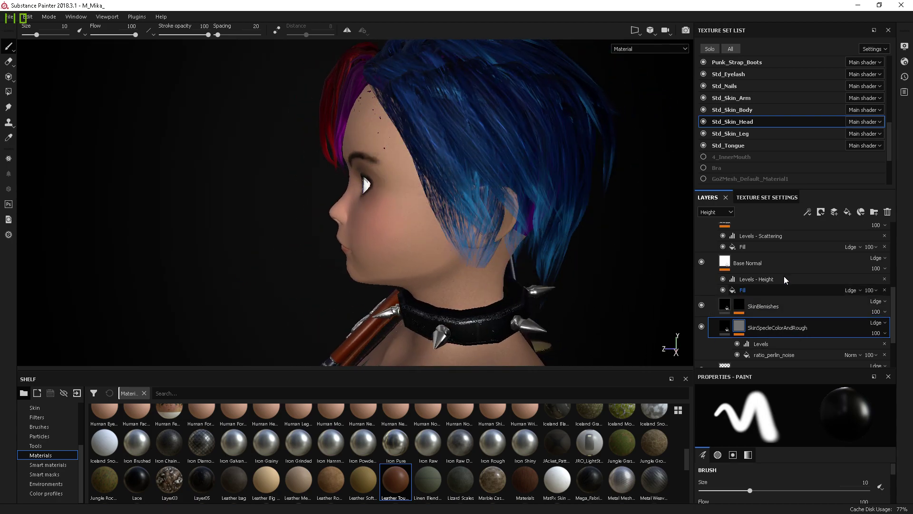
click(783, 309)
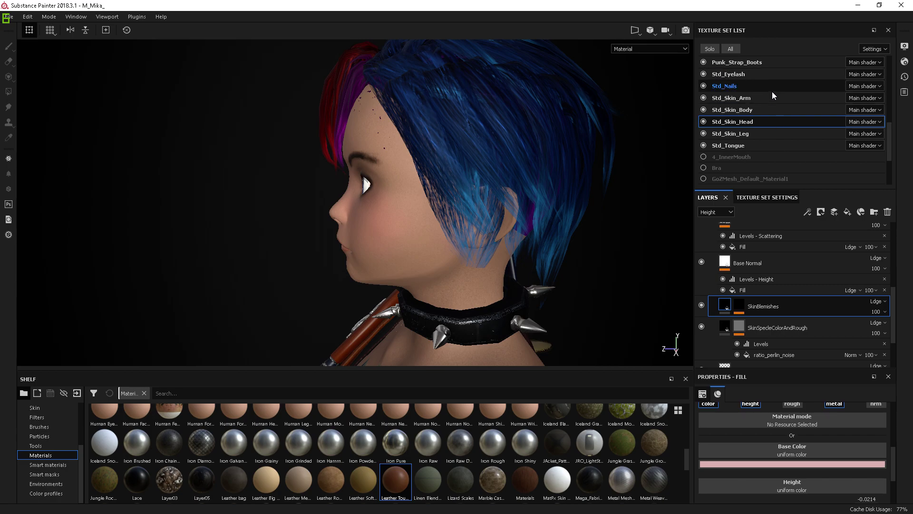
scroll(773, 92, up, 5)
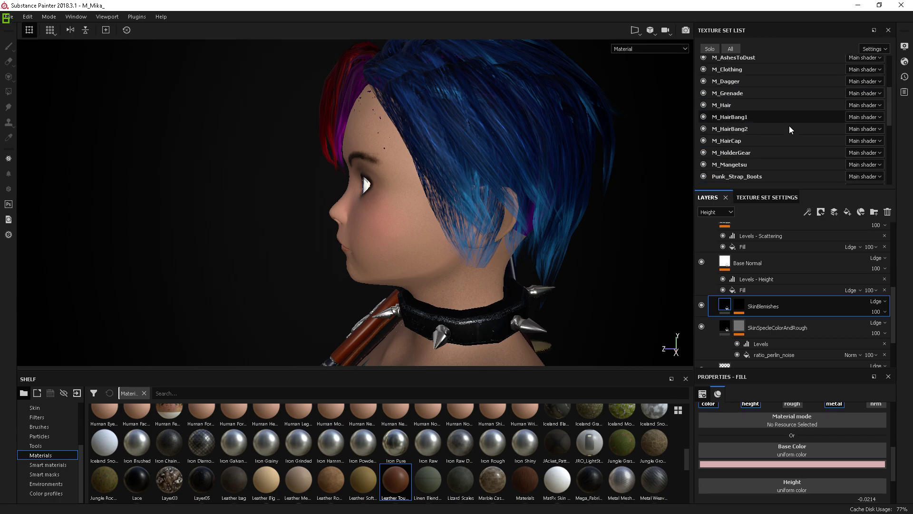
click(741, 107)
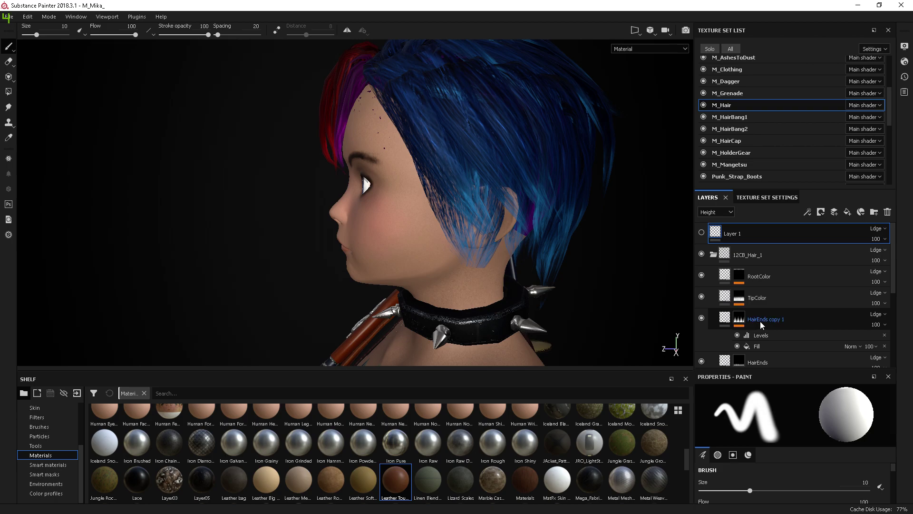
- Select the mask of the HairEnds layer and inspect its enlarged preview
scroll(766, 331, down, 1)
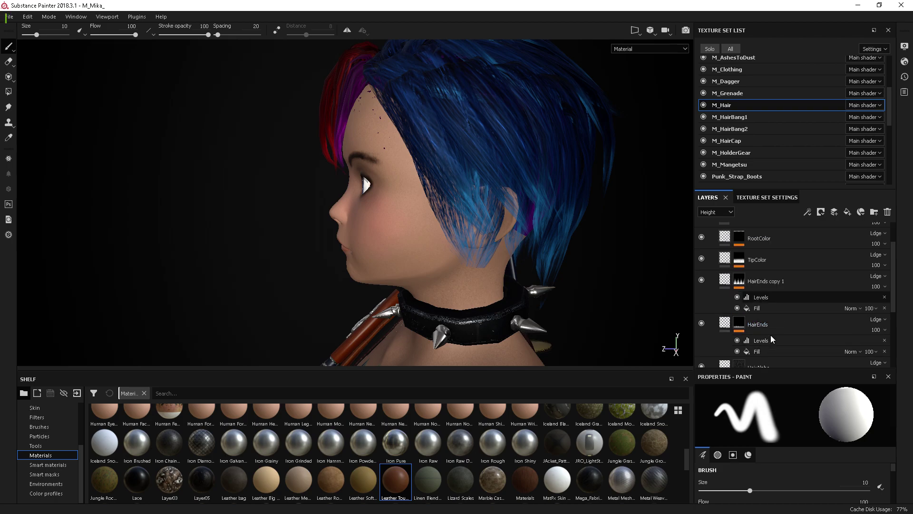
click(743, 327)
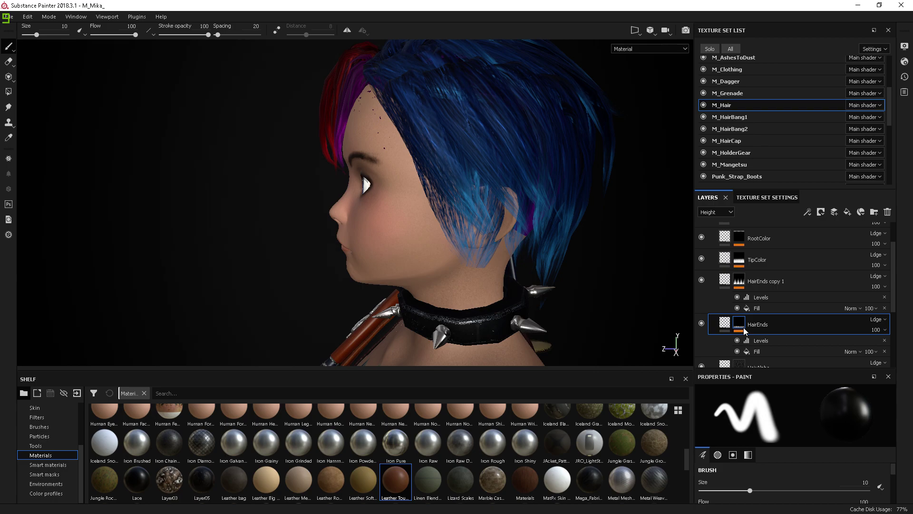
mouse_move(744, 326)
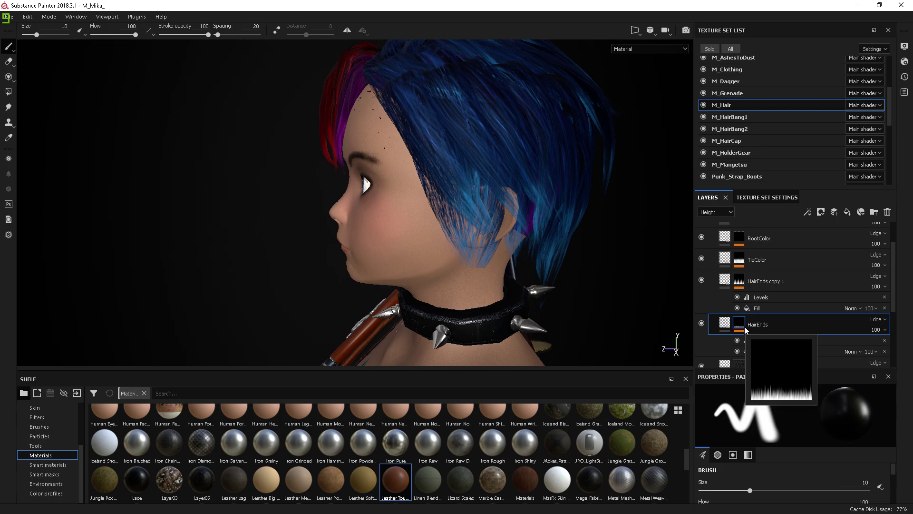
- Show the 3D and 2D views side by side and frame the whole hair texture upright in the 2D view
click(658, 49)
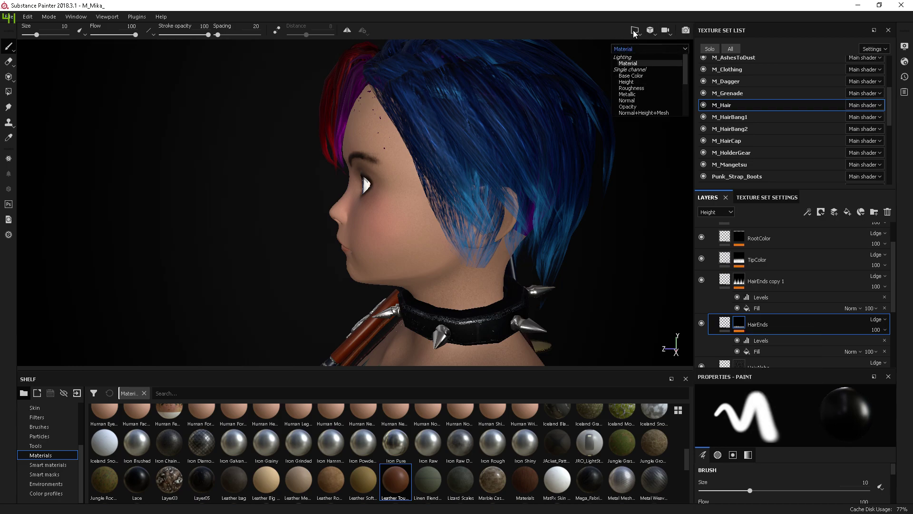
click(649, 46)
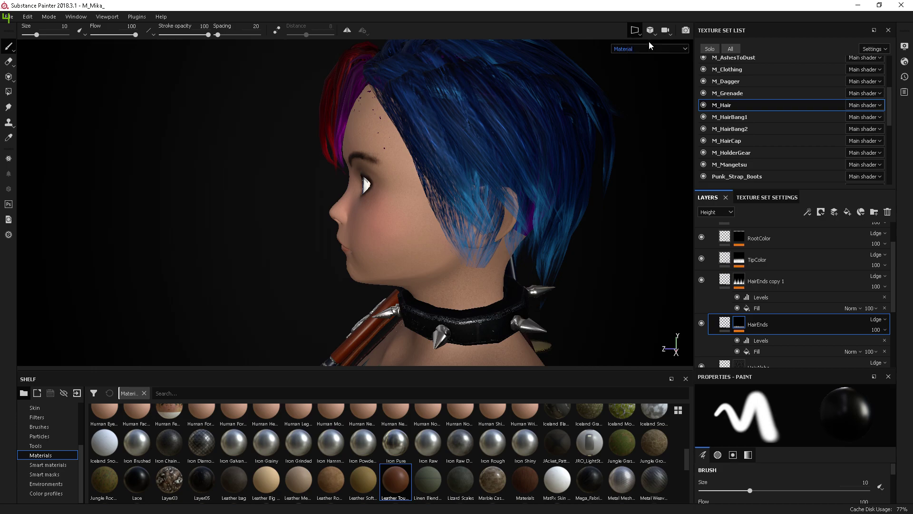
key(F1)
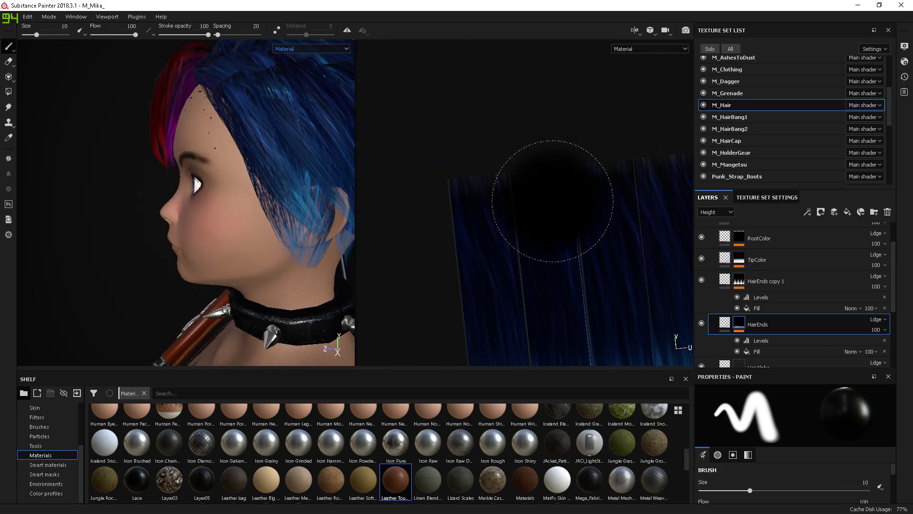
scroll(553, 201, down, 5)
alt+shift+drag(623, 131, 614, 124)
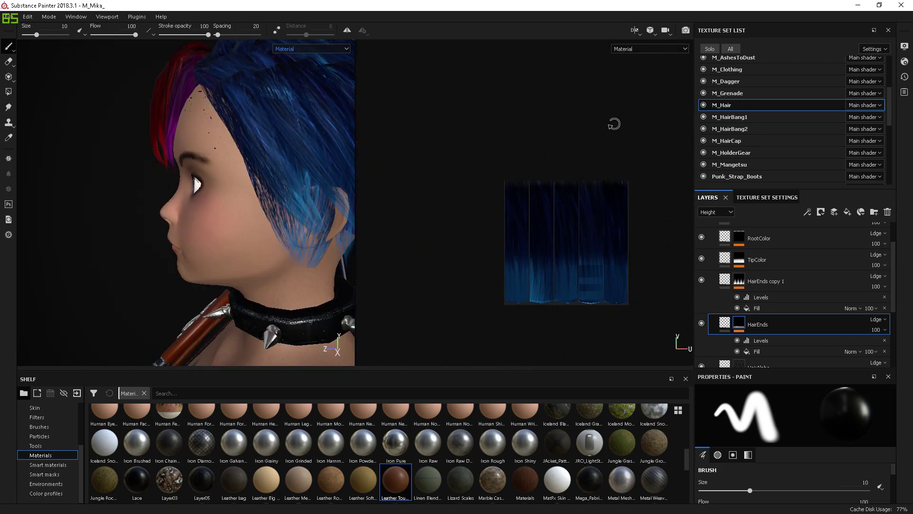
scroll(537, 212, up, 3)
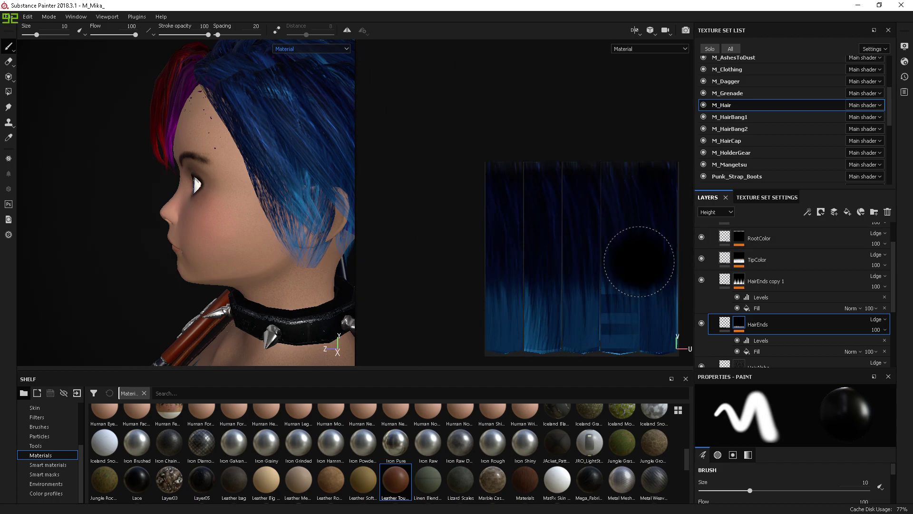
- Examine the textured hair on the character from behind, from the side and from the front
alt+drag(149, 314, 47, 287)
alt+right_drag(222, 281, 153, 77)
mouse_move(341, 191)
alt+mouse_down()
mouse_move(356, 133)
mouse_move(326, 190)
alt+mouse_up()
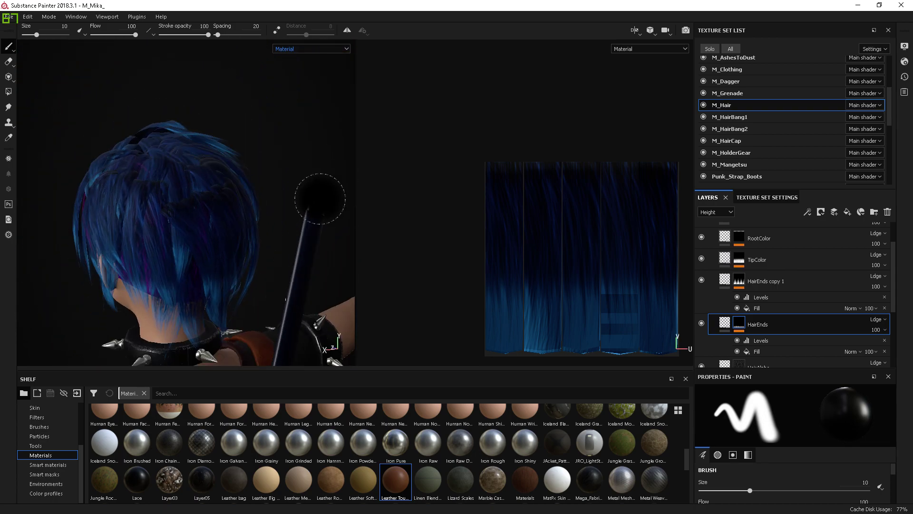
alt+middle_drag(317, 200, 309, 155)
mouse_move(295, 179)
alt+mouse_down()
mouse_move(282, 223)
mouse_move(309, 208)
mouse_move(230, 185)
alt+mouse_up()
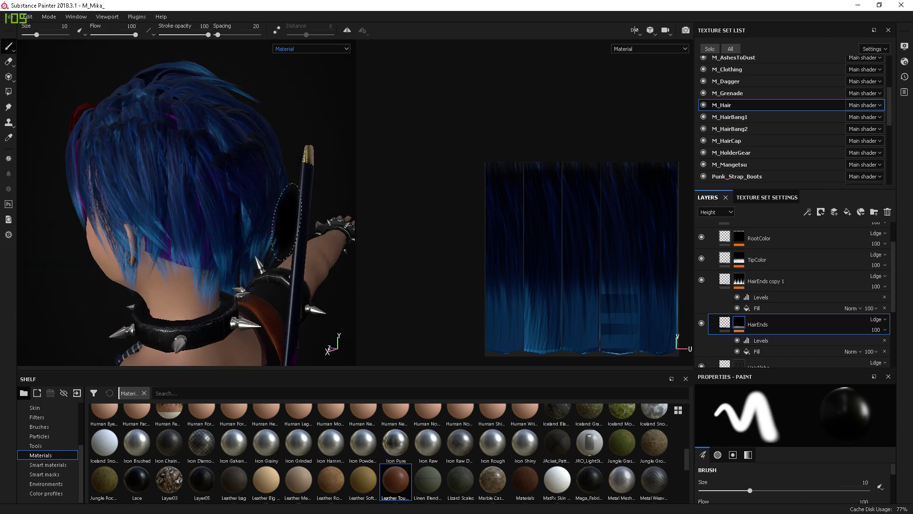
alt+drag(271, 239, 290, 162)
mouse_move(238, 120)
alt+mouse_down()
mouse_move(316, 92)
mouse_move(477, 113)
mouse_move(261, 88)
mouse_move(272, 41)
mouse_move(267, 60)
mouse_move(159, 78)
mouse_move(343, 125)
mouse_move(281, 261)
mouse_move(320, 88)
mouse_move(252, 116)
mouse_move(278, 119)
mouse_move(235, 284)
alt+mouse_up()
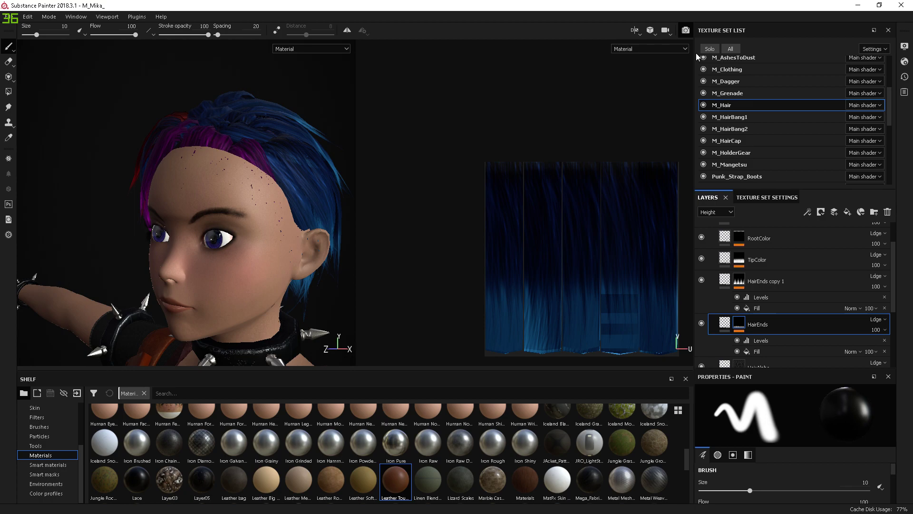
- Render the head and hair with Iray from two angles, then return to painting mode
key(F10)
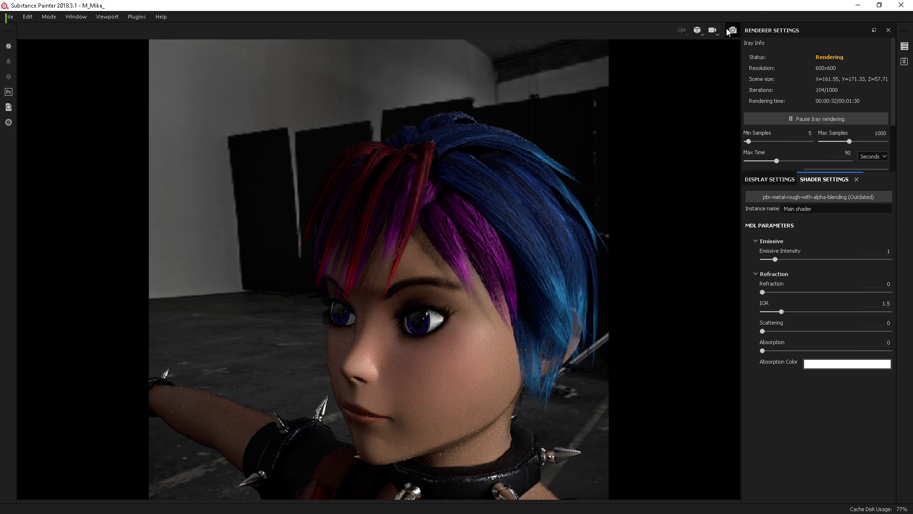
alt+drag(761, 4, 738, 64)
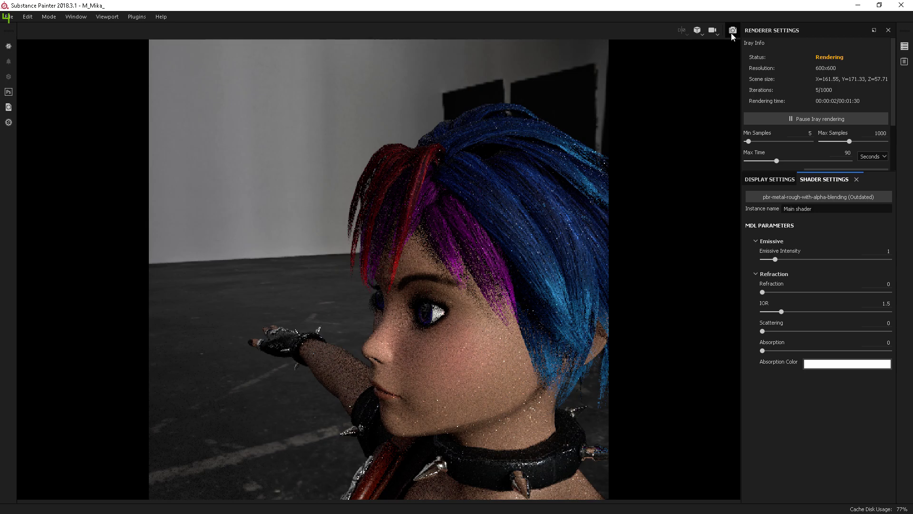
click(731, 34)
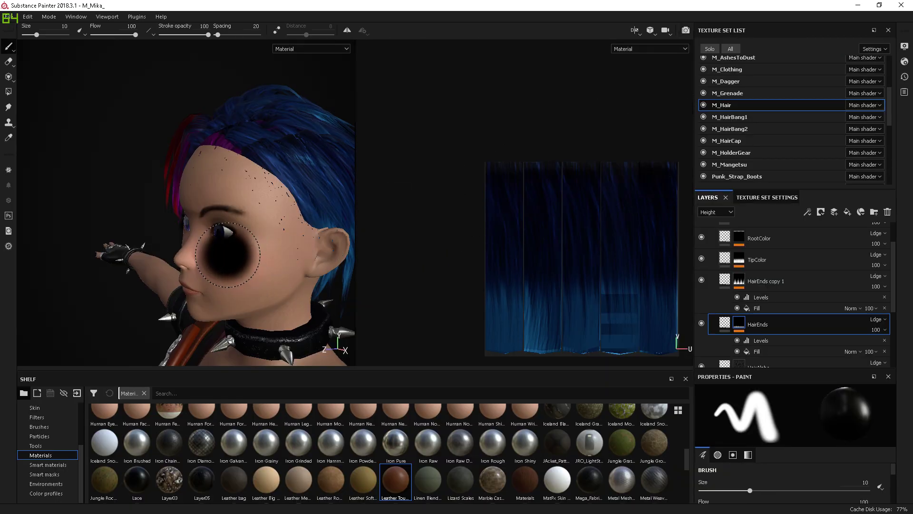
- Widen the 3D view beside the hair texture and examine the character's upper body, chest tattoo and shirt fabric
drag(356, 158, 434, 265)
alt+right_drag(434, 264, 414, 244)
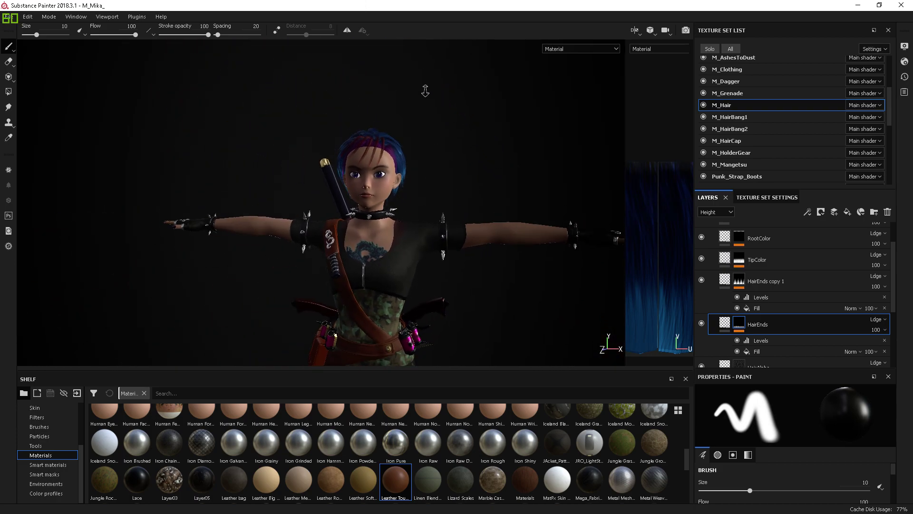
alt+middle_drag(436, 322, 442, 286)
mouse_move(422, 287)
alt+mouse_down()
mouse_move(550, 296)
mouse_move(483, 304)
alt+mouse_up()
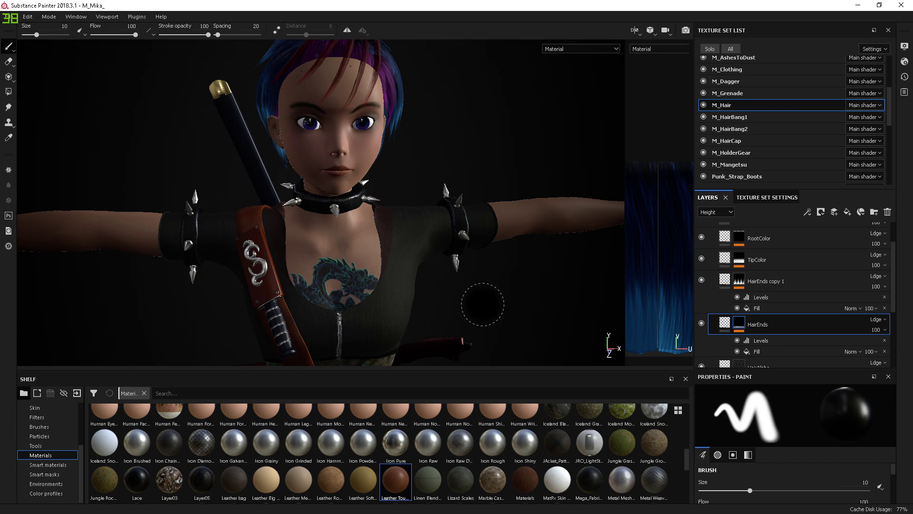
alt+drag(413, 271, 533, 211)
alt+middle_drag(533, 211, 509, 326)
alt+right_drag(509, 326, 486, 288)
alt+drag(485, 288, 438, 220)
scroll(524, 271, down, 3)
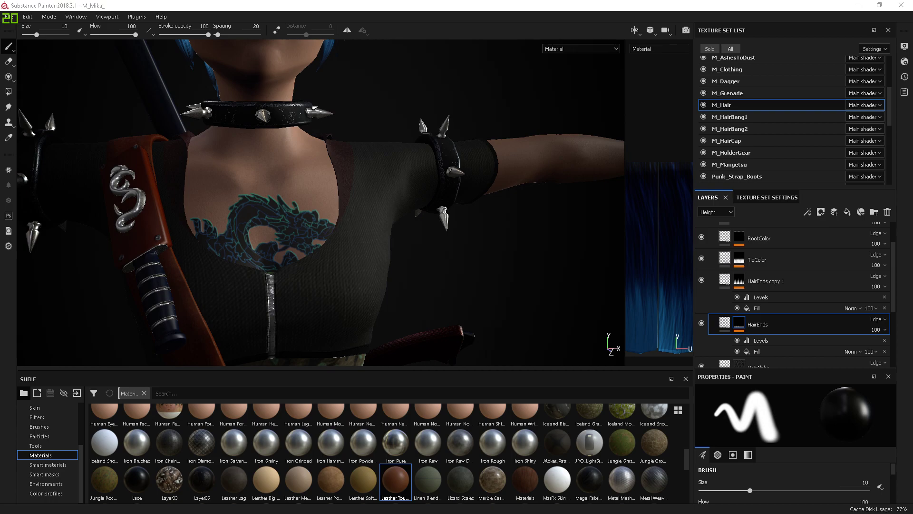
- Switch to Marvelous Designer, maximize its window and examine the white coat with the blue sash from front and back
key(alt+Tab)
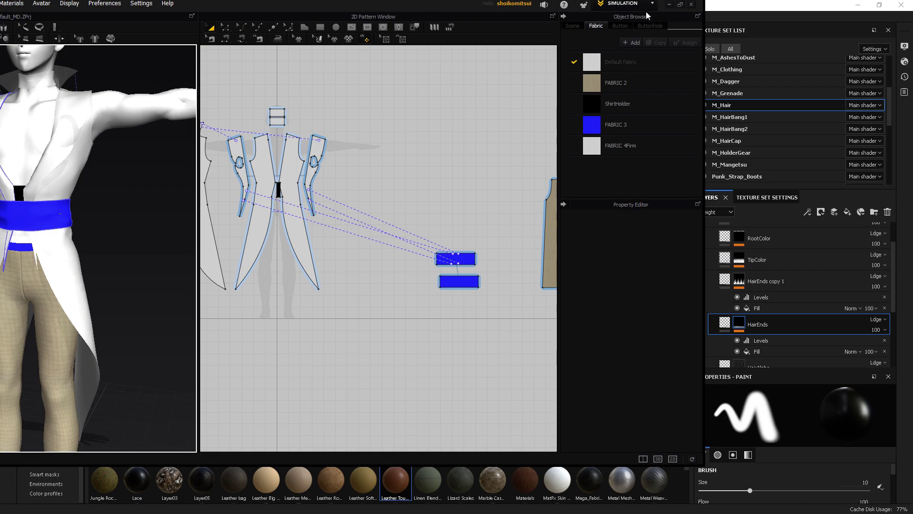
click(680, 5)
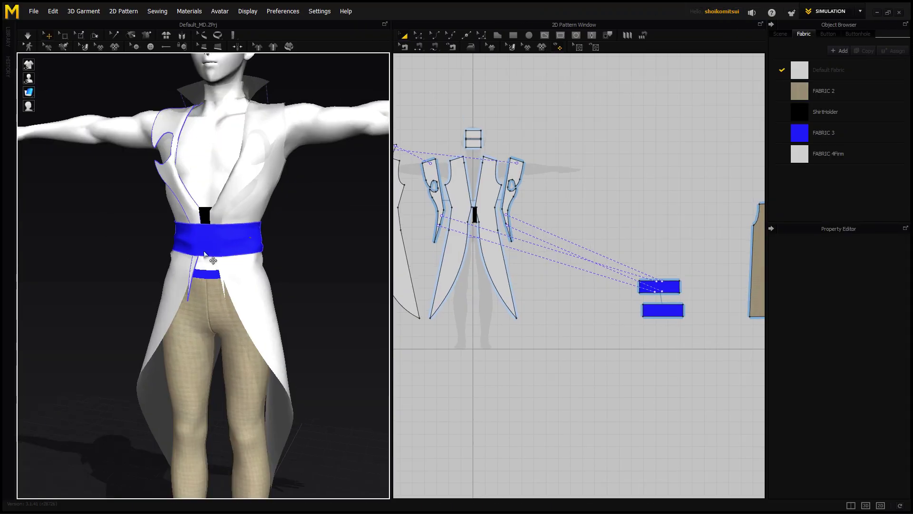
right_drag(343, 275, 172, 206)
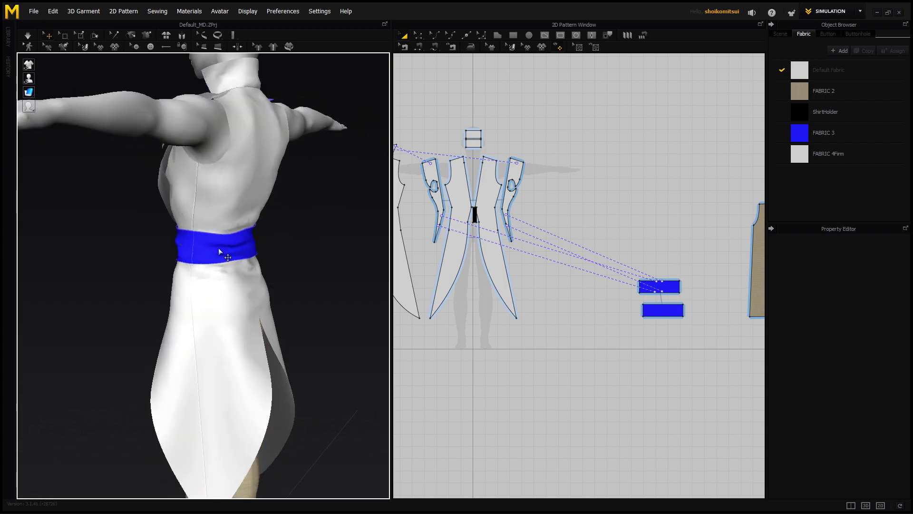
right_drag(124, 307, 286, 310)
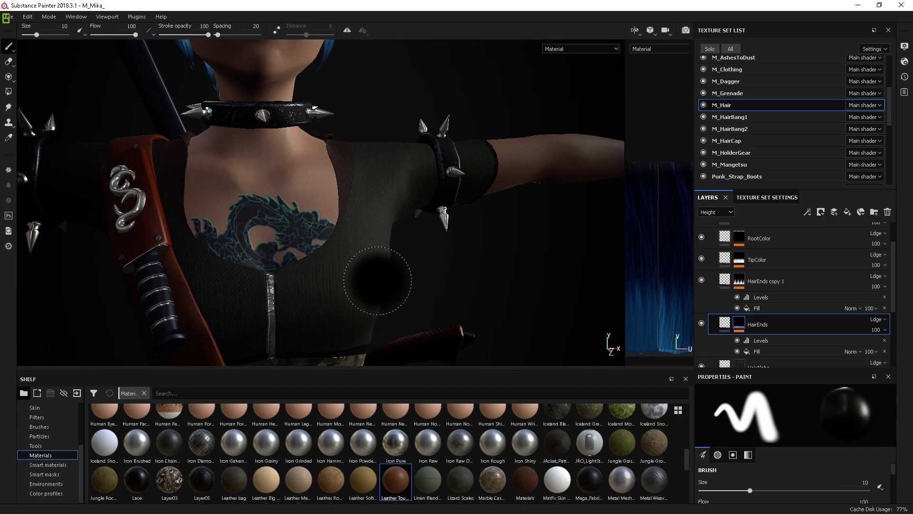
- Examine the stitching and denim weave on the character's pants in Substance Painter, then switch back to ZBrush
mouse_move(456, 298)
alt+middle_down()
mouse_move(469, 205)
mouse_move(451, 190)
mouse_move(440, 186)
mouse_move(381, 224)
mouse_move(295, 218)
alt+middle_up()
mouse_move(295, 219)
alt+mouse_down()
mouse_move(230, 163)
mouse_move(473, 252)
mouse_move(143, 245)
mouse_move(94, 271)
mouse_move(401, 196)
mouse_move(377, 214)
mouse_move(371, 157)
alt+mouse_up()
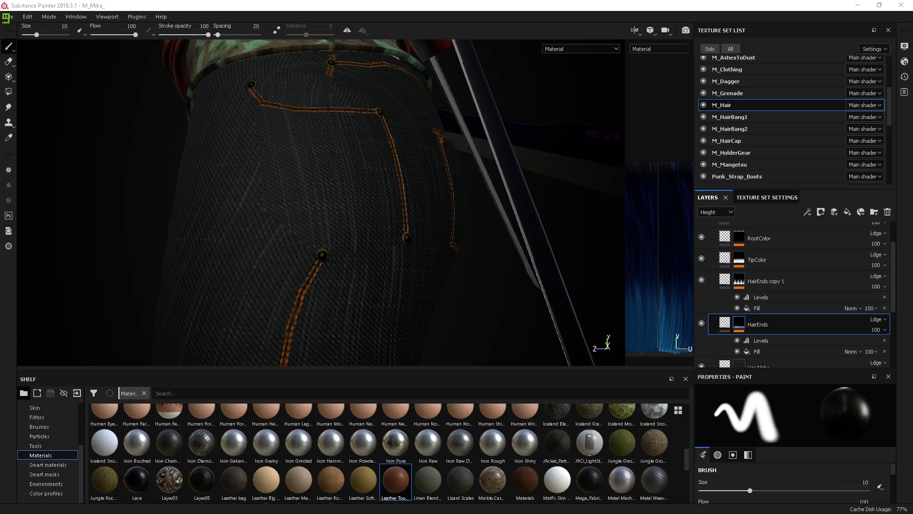
key(alt+Tab)
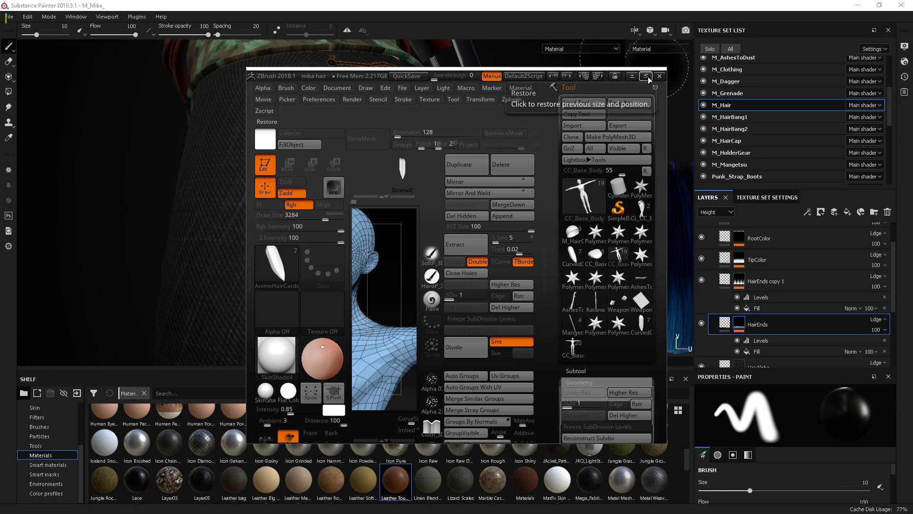
click(631, 77)
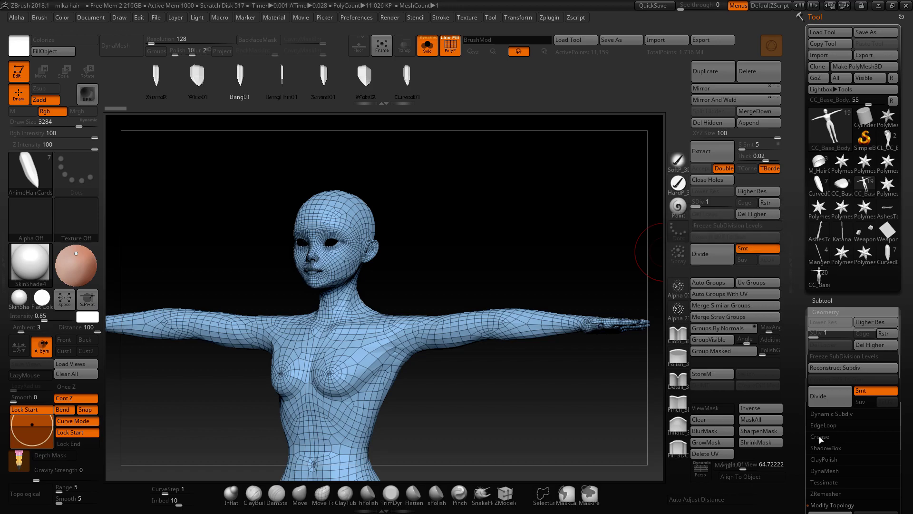
- Load the CC_Base_Body tool with 20 subtools and select its Pants subtool
click(814, 278)
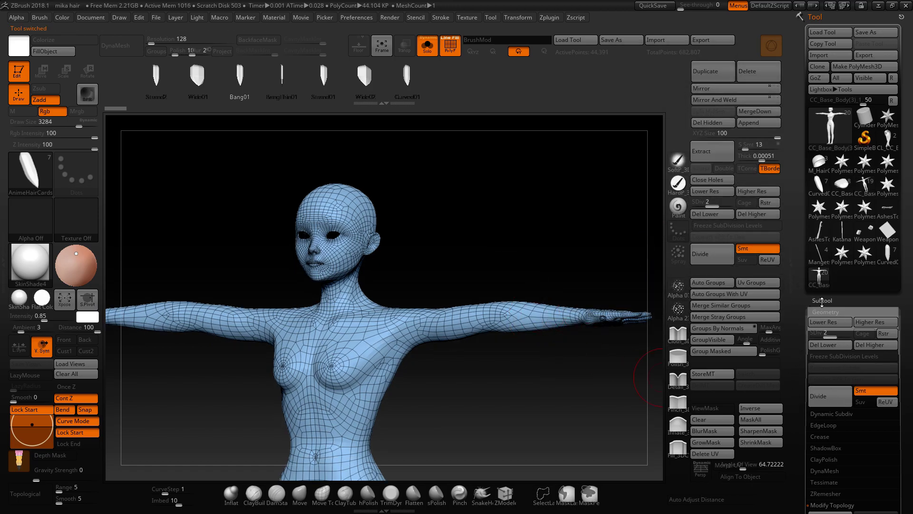
click(817, 302)
drag(811, 347, 811, 391)
click(832, 412)
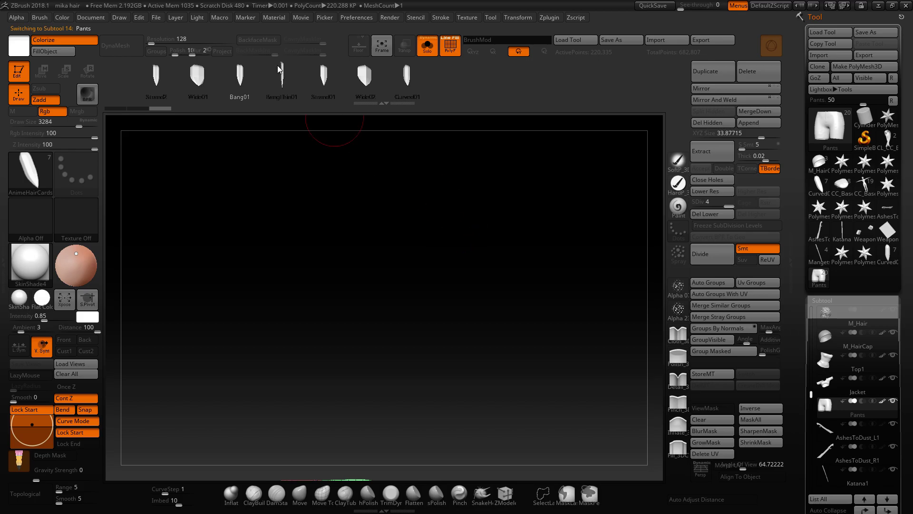
- Frame the pants and examine the mesh and polygroups around the pocket and side seam
click(382, 45)
mouse_move(532, 323)
right_down()
mouse_move(278, 230)
mouse_move(371, 295)
right_up()
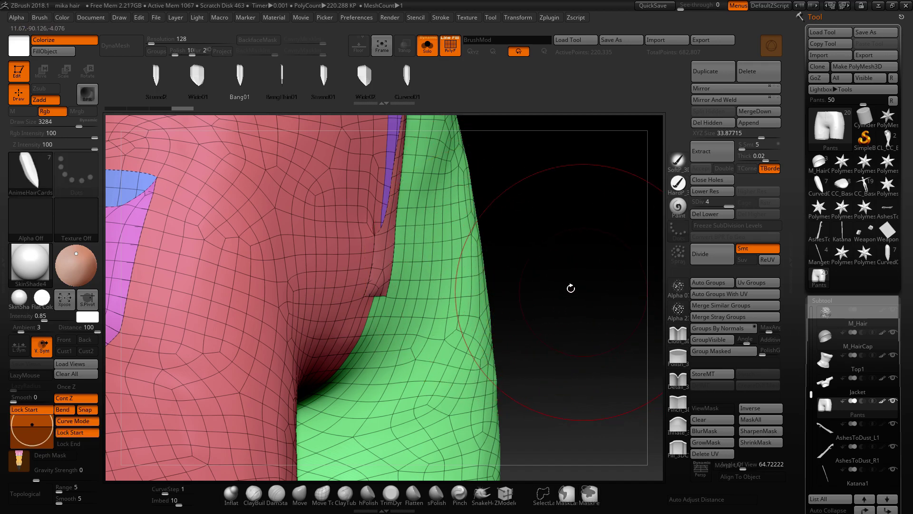
right_drag(572, 297, 768, 421)
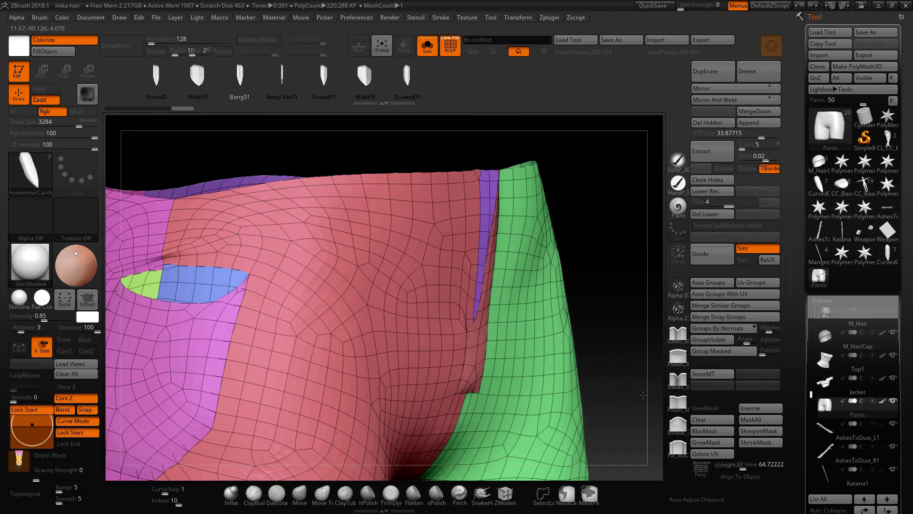
- Examine the polygroups and mesh of the pants around the back pockets, side pocket and front fly
mouse_move(369, 328)
alt+right_down()
mouse_move(324, 179)
mouse_move(487, 248)
alt+right_up()
mouse_move(411, 305)
ctrl+right_down()
mouse_move(316, 303)
mouse_move(357, 306)
ctrl+right_up()
right_drag(528, 299, 504, 266)
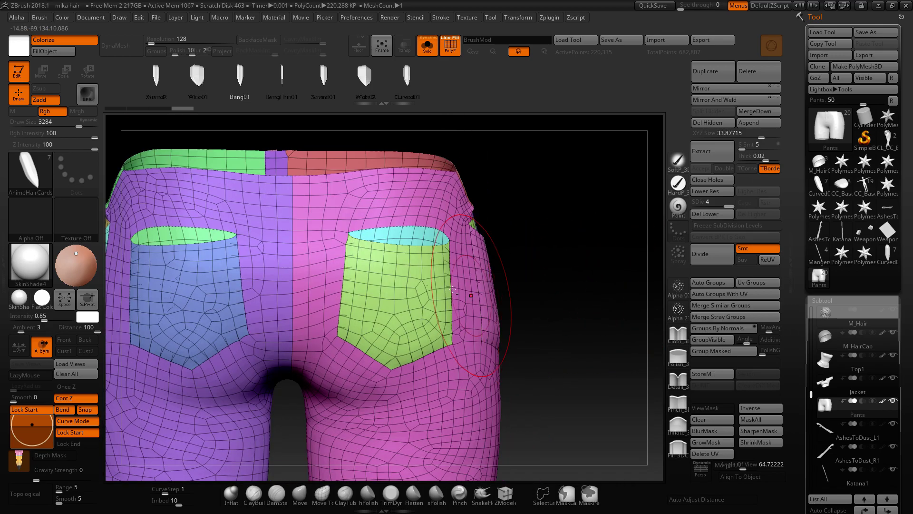
right_drag(585, 373, 526, 377)
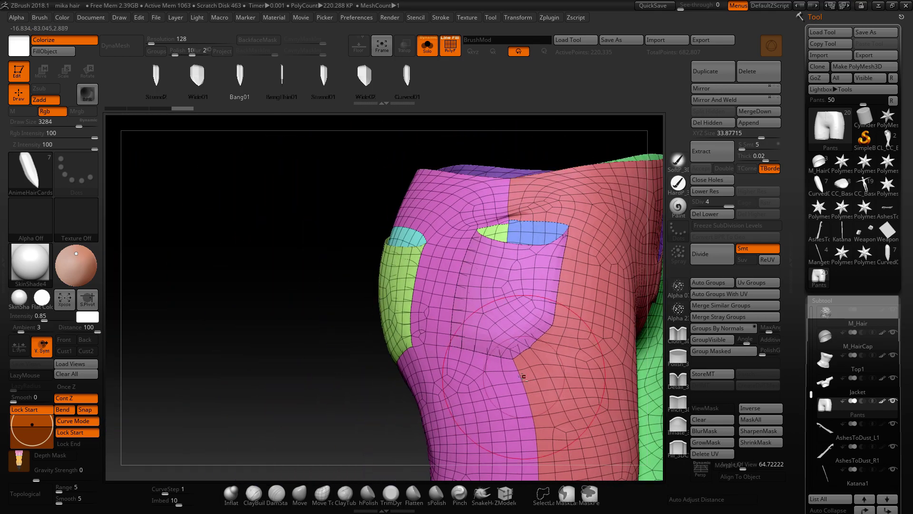
right_drag(330, 349, 574, 345)
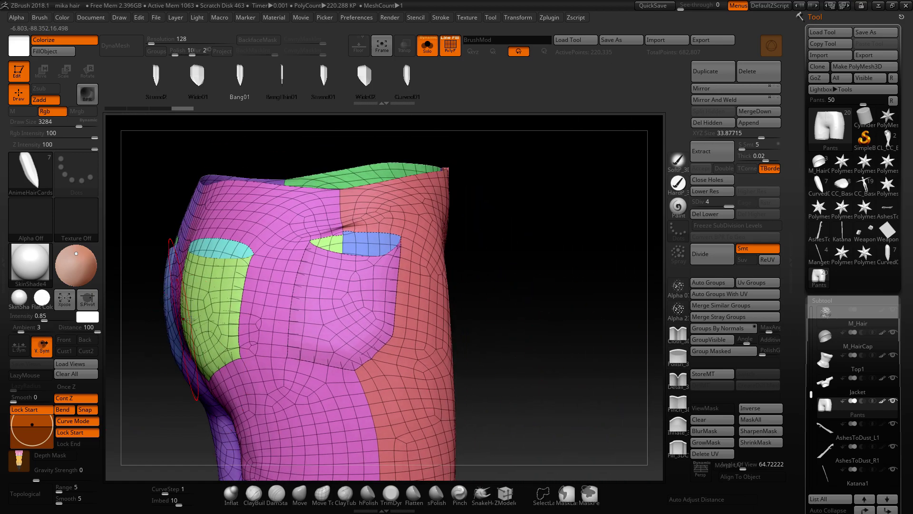
right_drag(509, 338, 485, 353)
right_drag(265, 341, 224, 355)
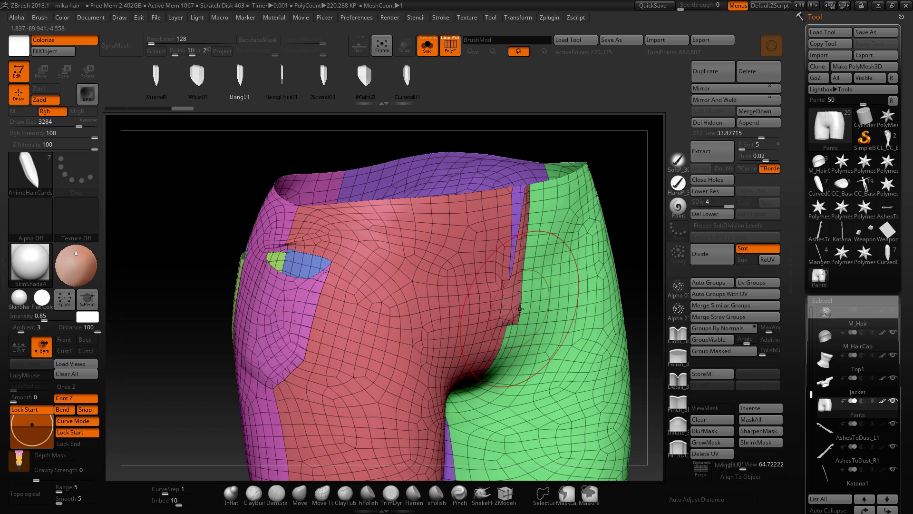
mouse_move(516, 318)
ctrl+right_down()
mouse_move(412, 294)
mouse_move(339, 238)
ctrl+right_up()
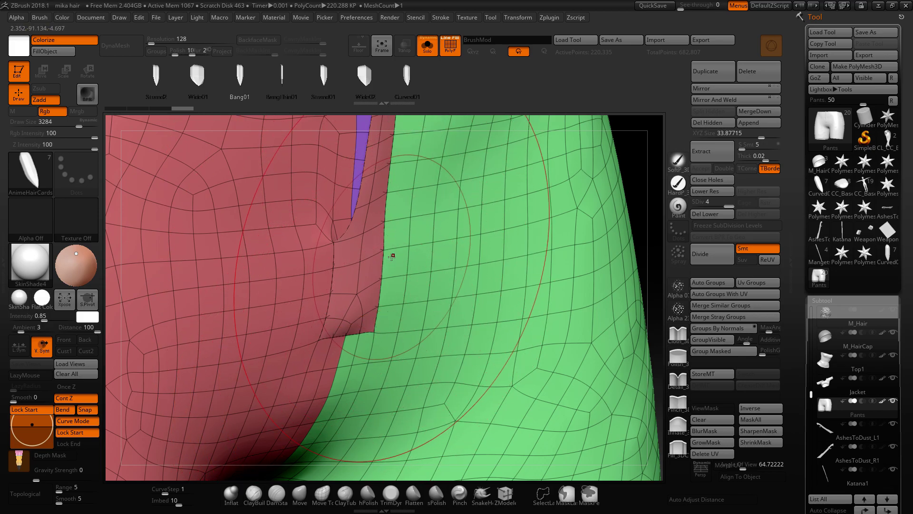
drag(626, 159, 459, 295)
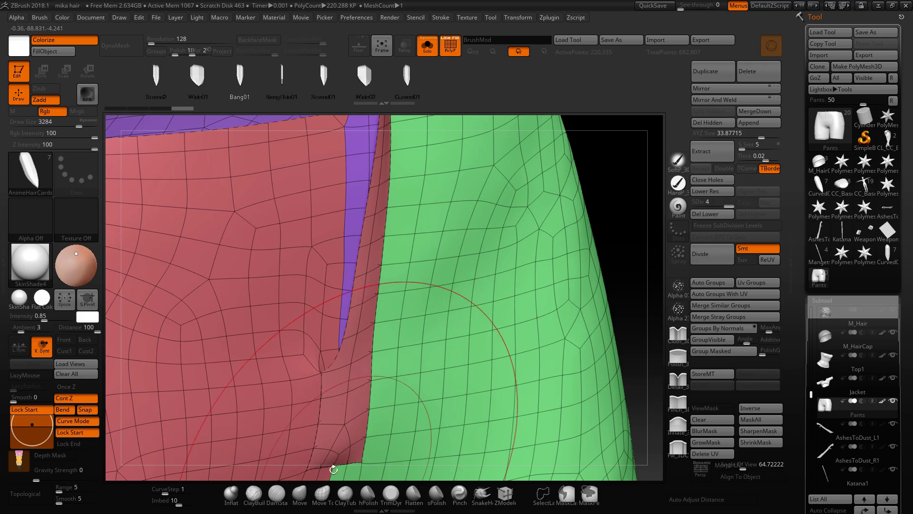
- Select the Jacket subtool and bring its neckline and shoulder seam into close view
click(826, 387)
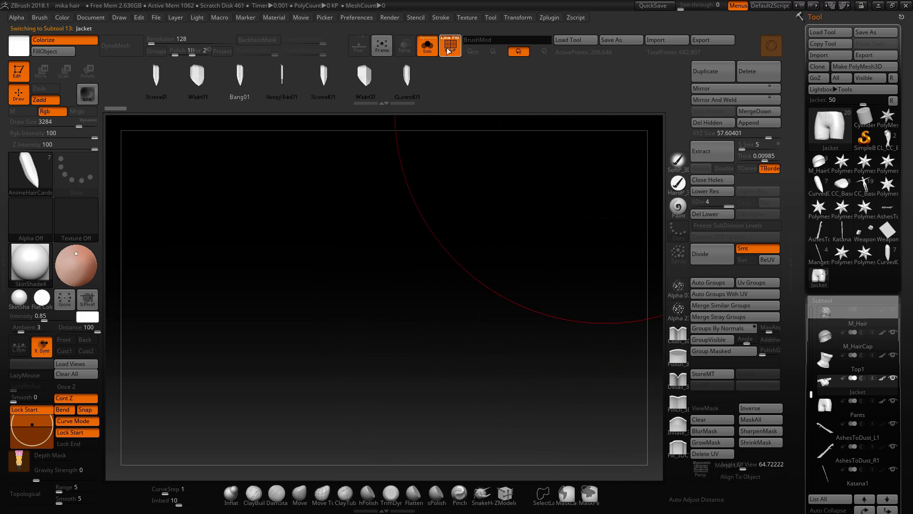
click(359, 48)
click(359, 47)
drag(375, 285, 370, 276)
ctrl+right_drag(370, 276, 393, 342)
drag(476, 291, 373, 177)
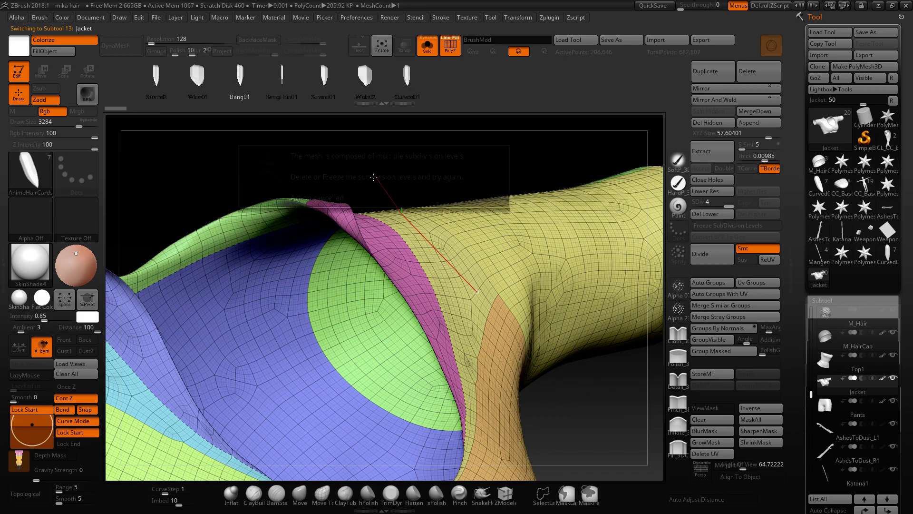
right_drag(551, 372, 475, 300)
- Set the brush draw size to 381, activate the Pinch brush and examine the jacket's collar and shoulder panels
key(space)
drag(444, 282, 398, 282)
mouse_move(589, 381)
right_down()
mouse_move(581, 397)
mouse_move(489, 416)
mouse_move(519, 409)
mouse_move(557, 331)
mouse_move(551, 374)
right_up()
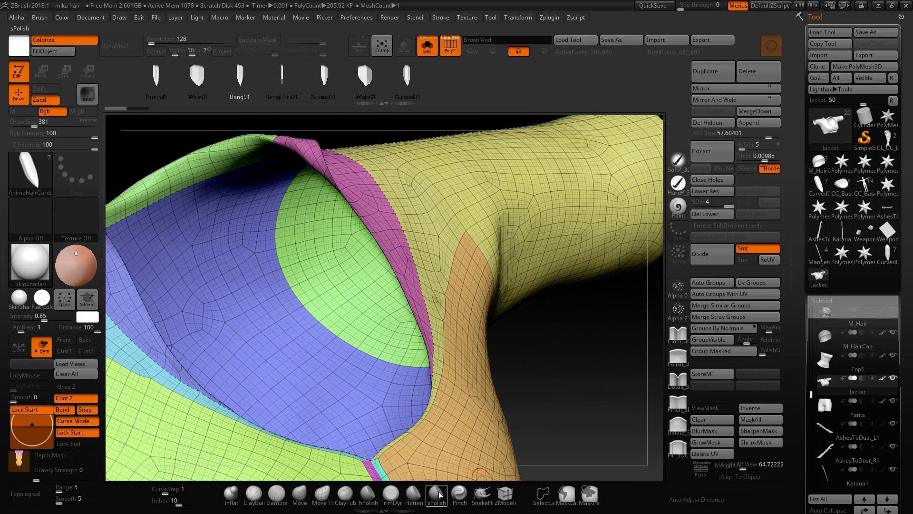
click(459, 496)
mouse_move(582, 337)
right_down()
mouse_move(505, 350)
mouse_move(570, 323)
mouse_move(424, 133)
mouse_move(503, 250)
mouse_move(511, 181)
mouse_move(431, 251)
right_up()
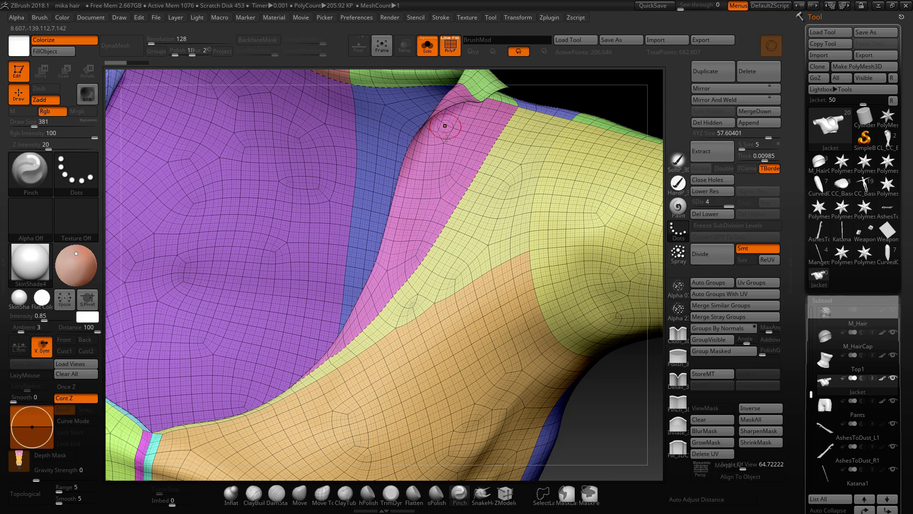
drag(468, 118, 477, 266)
right_drag(477, 267, 490, 229)
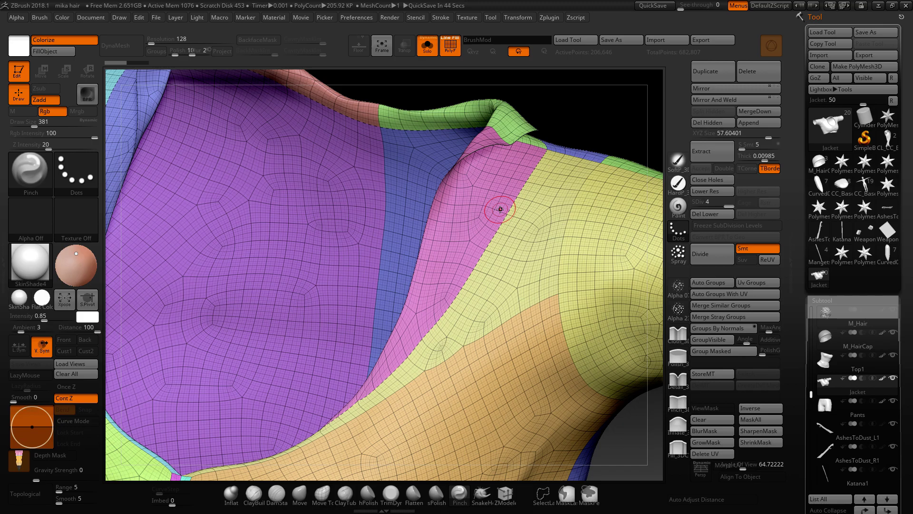
- Examine the jacket's polygroups and mesh from the front, side and back, including the sleeve opening
right_drag(467, 279, 458, 303)
key(f)
right_drag(532, 305, 484, 243)
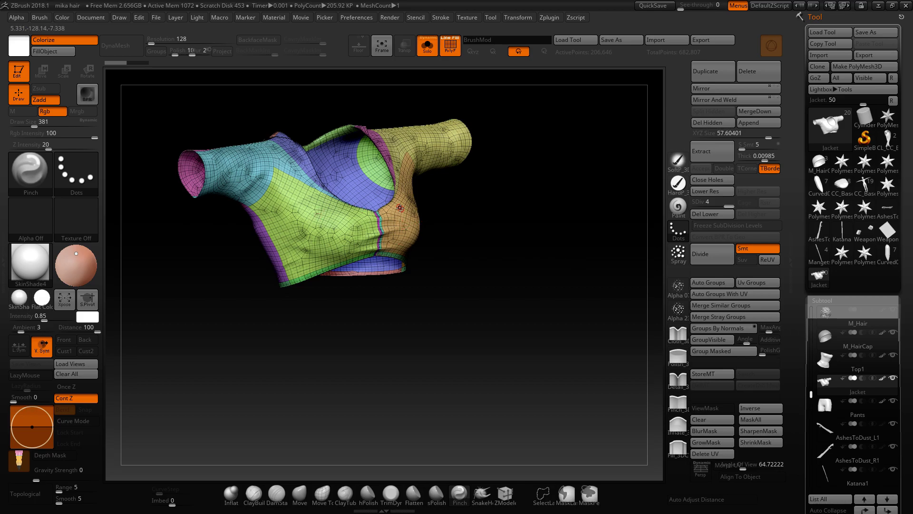
mouse_move(374, 234)
alt+right_down()
mouse_move(452, 252)
mouse_move(467, 281)
mouse_move(303, 327)
alt+right_up()
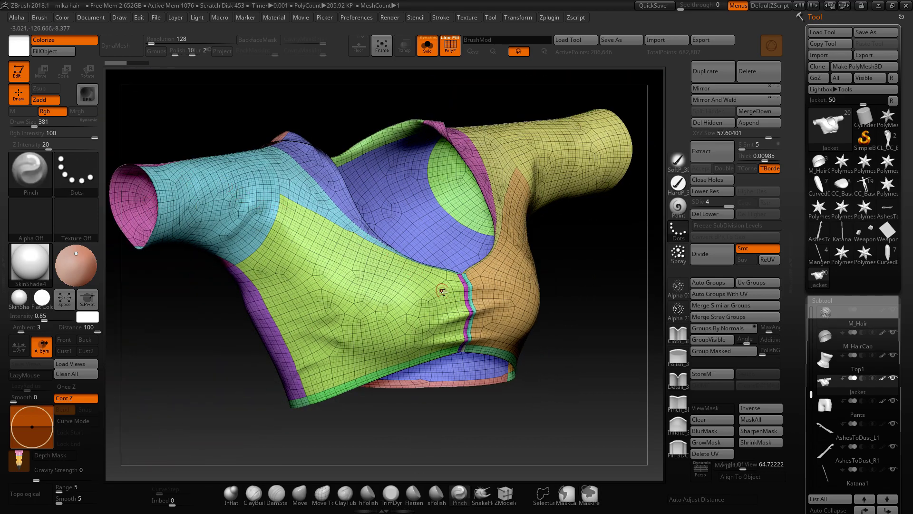
right_drag(505, 302, 476, 310)
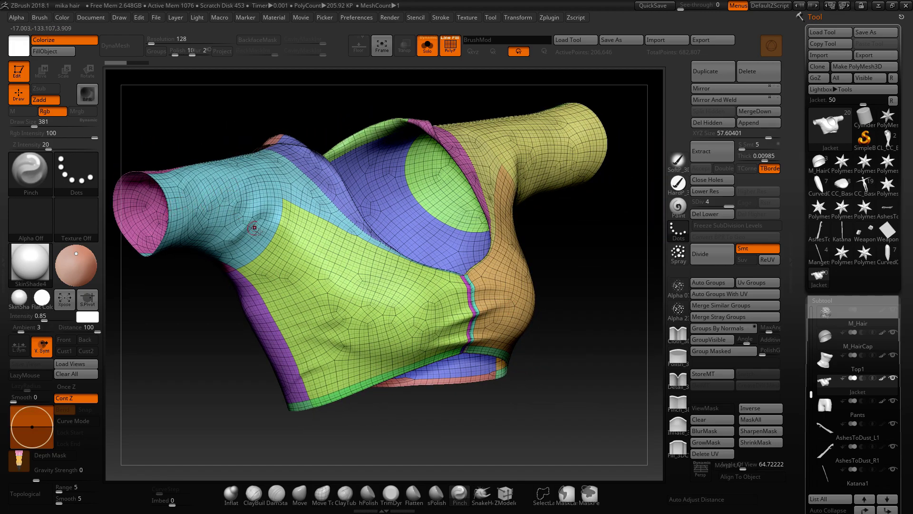
right_drag(304, 287, 353, 288)
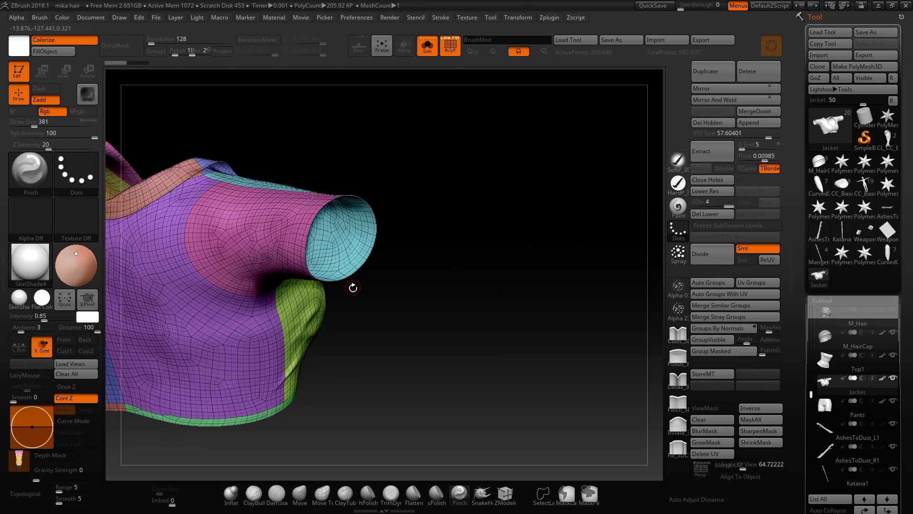
right_drag(440, 358, 492, 347)
right_drag(349, 334, 333, 318)
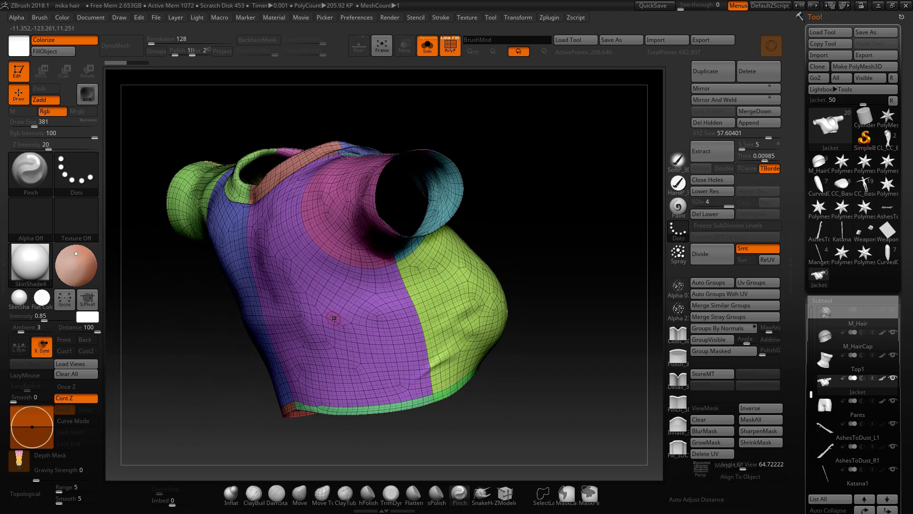
right_drag(552, 300, 517, 338)
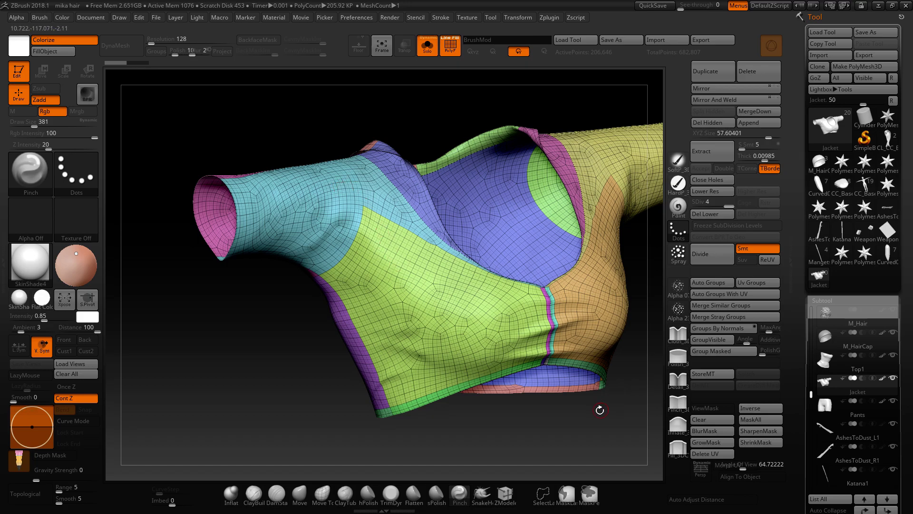
drag(577, 424, 588, 364)
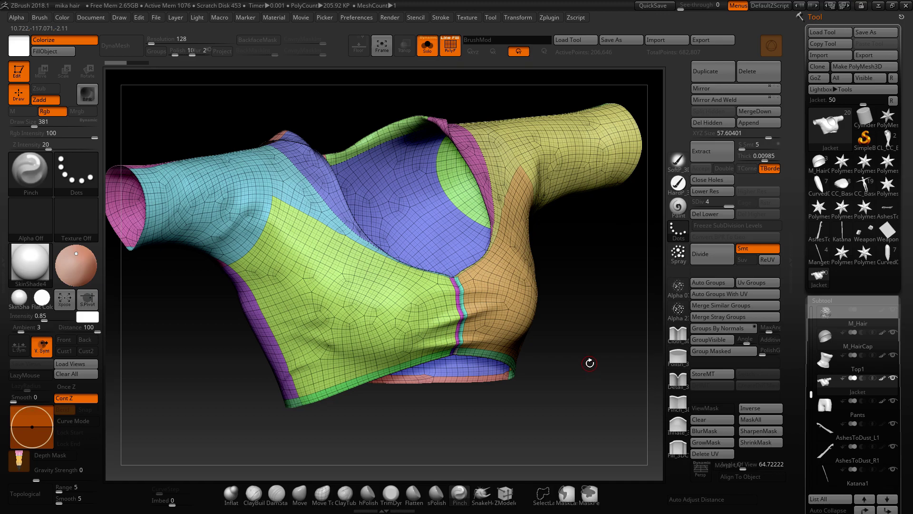
alt+drag(129, 170, 238, 209)
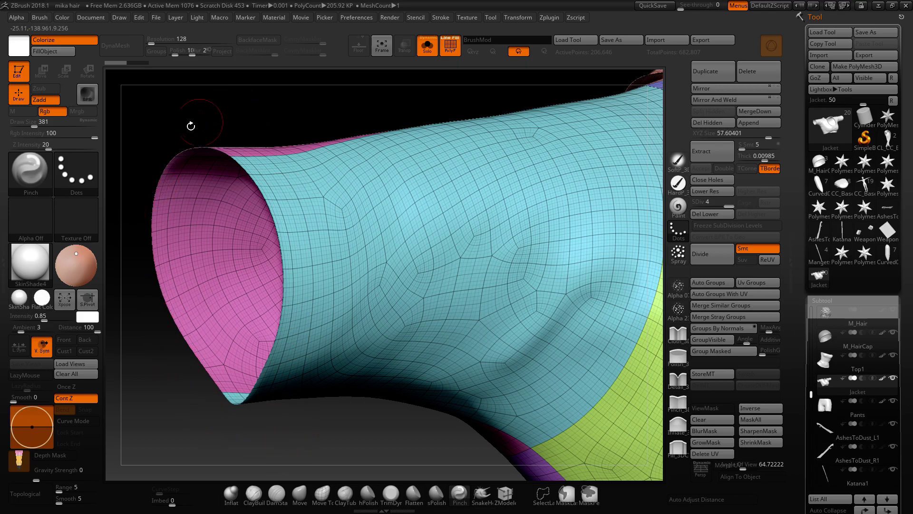
key(f)
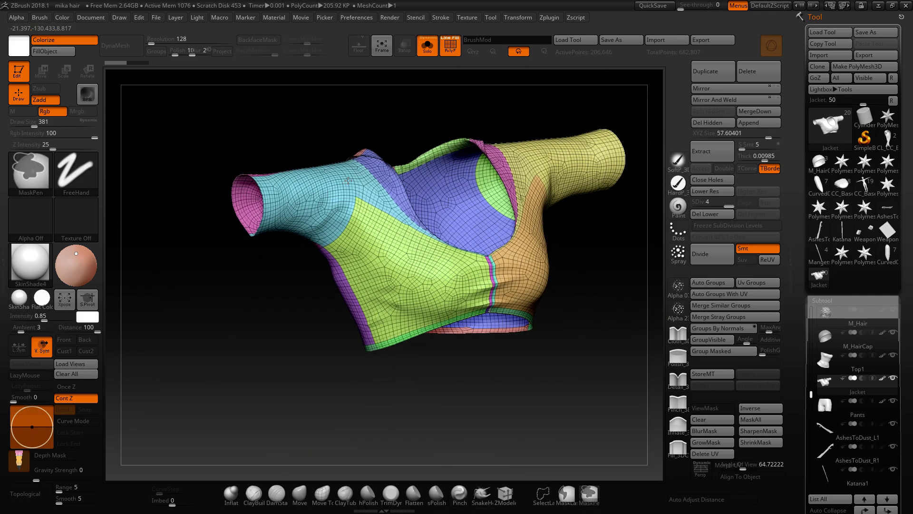
drag(485, 347, 517, 318)
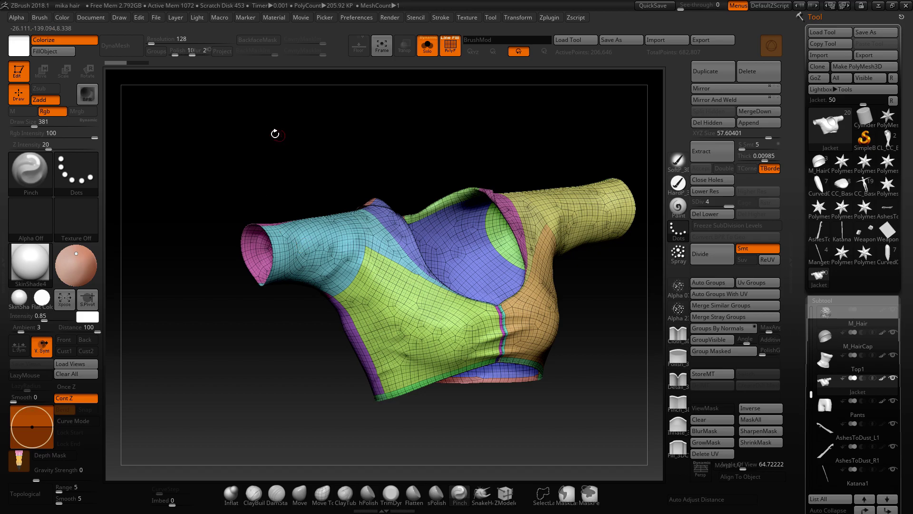
- Open the ToriBody2.ZPR project from the character's 02_ZBrush folder inside Characters > Heros
click(157, 18)
click(177, 37)
click(490, 294)
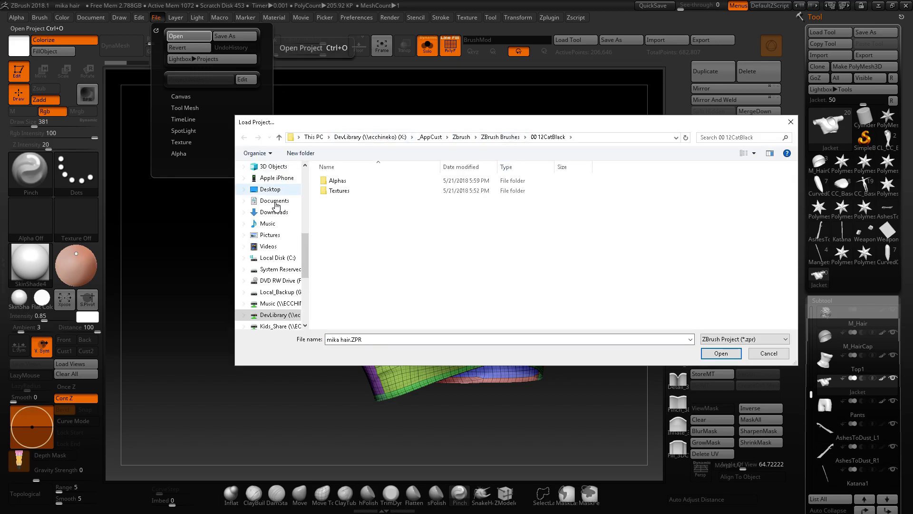
scroll(281, 206, up, 3)
click(282, 247)
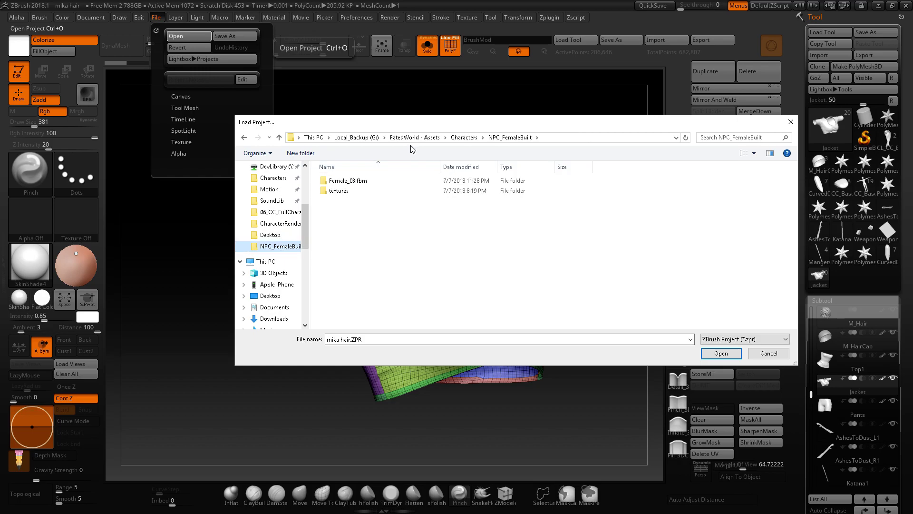
click(464, 137)
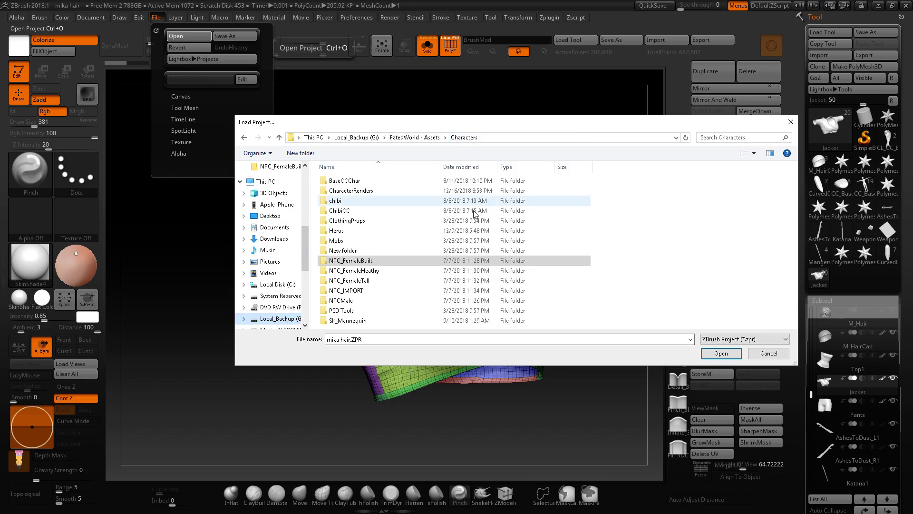
double_click(352, 230)
double_click(356, 211)
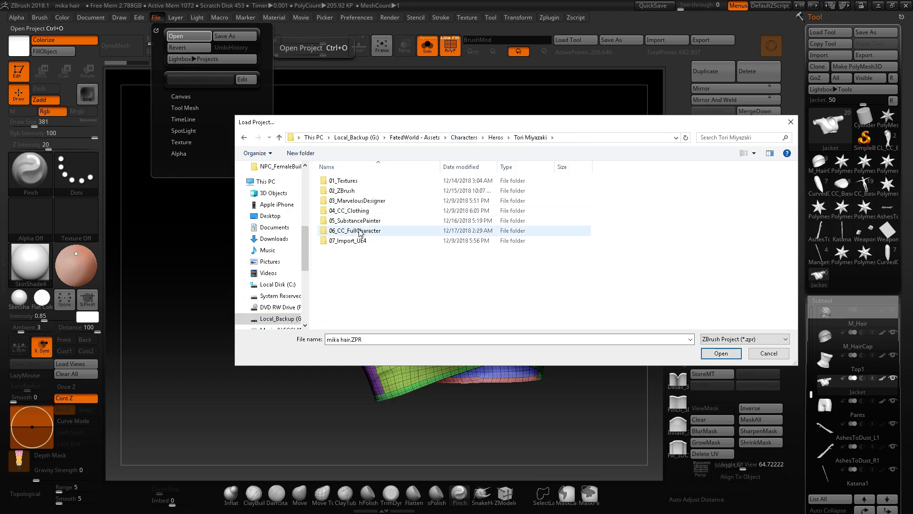
double_click(360, 191)
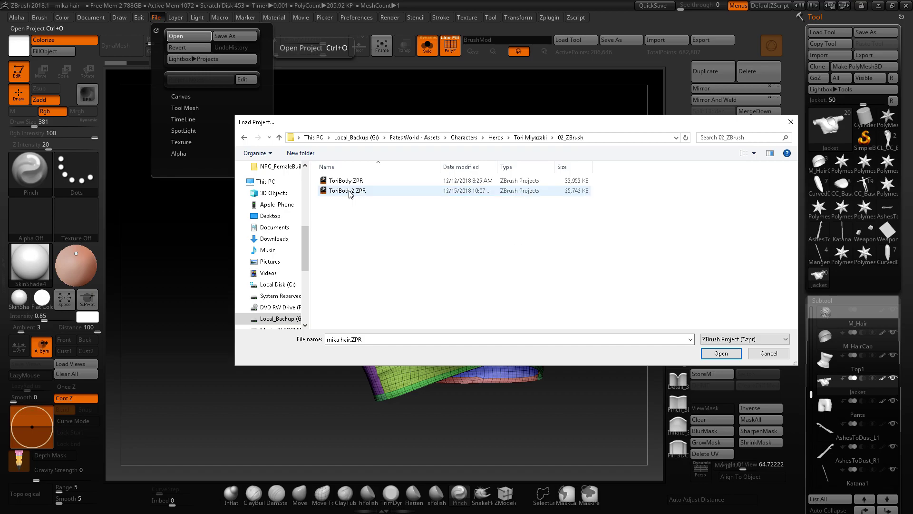
double_click(360, 190)
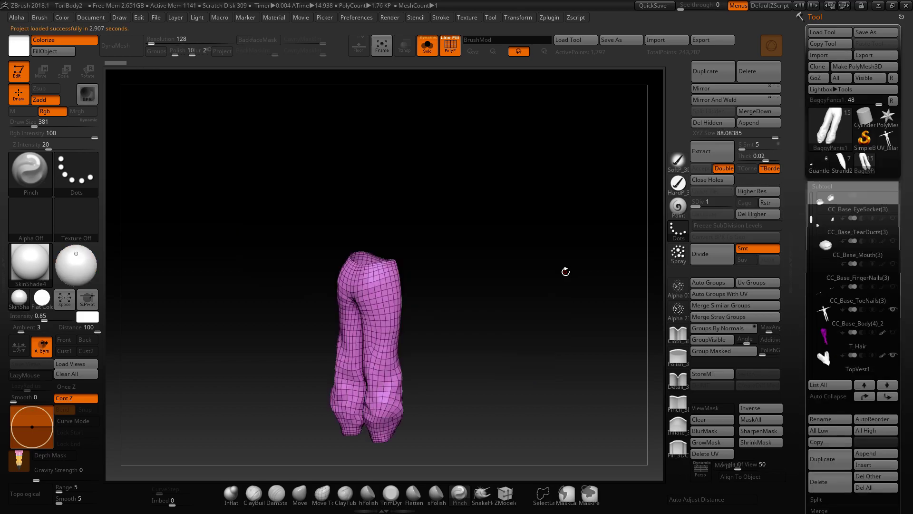
- Frame the baggy pants and examine their mesh around the waist and hips
drag(504, 413, 428, 421)
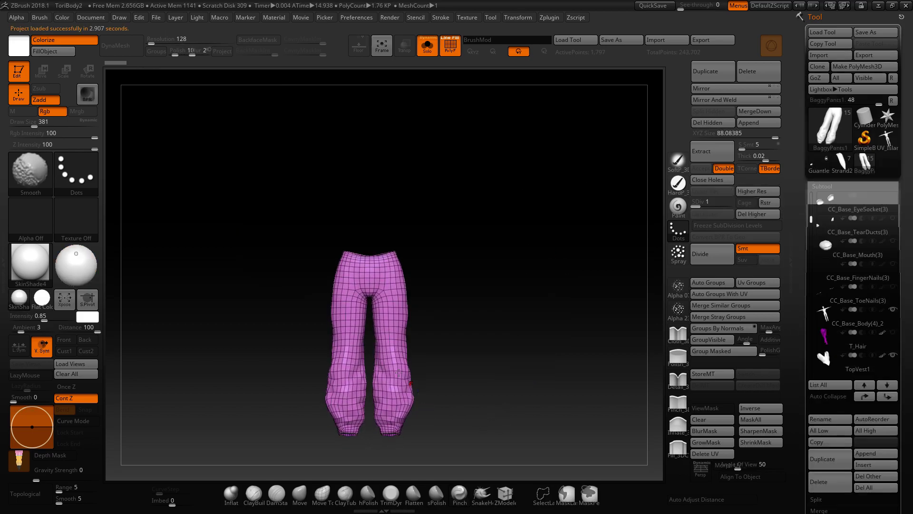
key(f)
drag(547, 291, 491, 344)
ctrl+right_drag(491, 344, 312, 331)
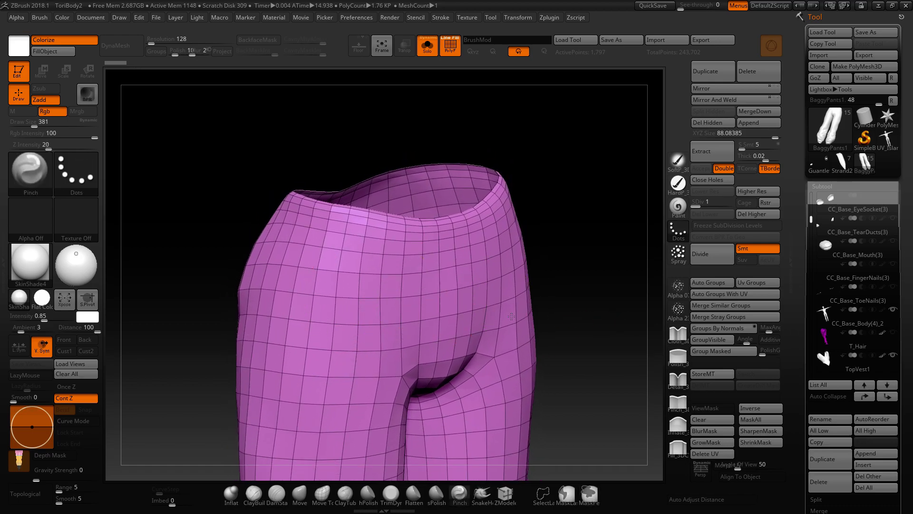
- Select the TopVest1 subtool and frame the vest's front with its neckline and buttons
click(827, 316)
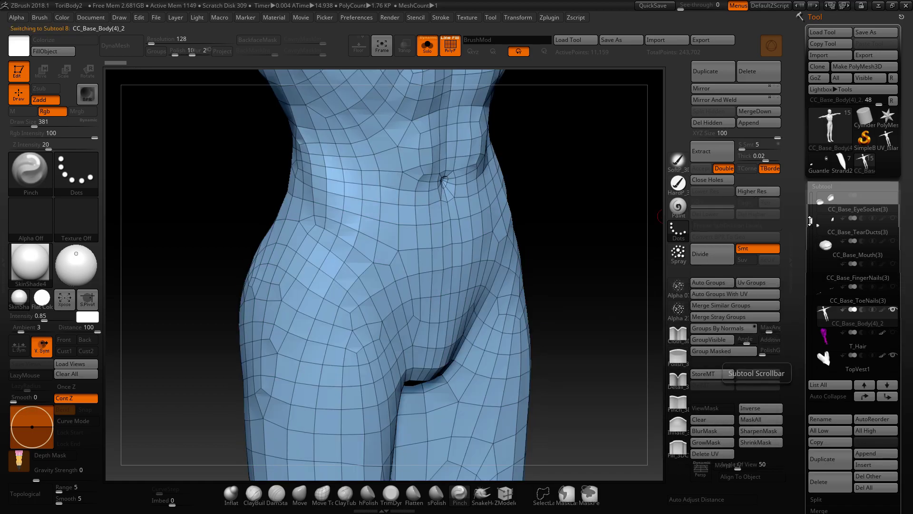
drag(810, 222, 822, 257)
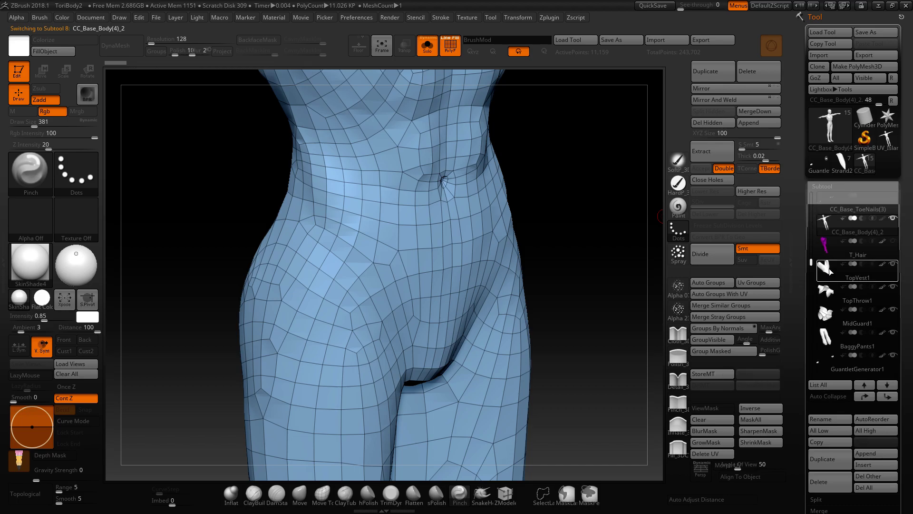
click(829, 268)
drag(581, 242, 490, 438)
alt+drag(505, 362, 498, 428)
mouse_move(449, 372)
ctrl+right_down()
mouse_move(495, 228)
mouse_move(500, 301)
ctrl+right_up()
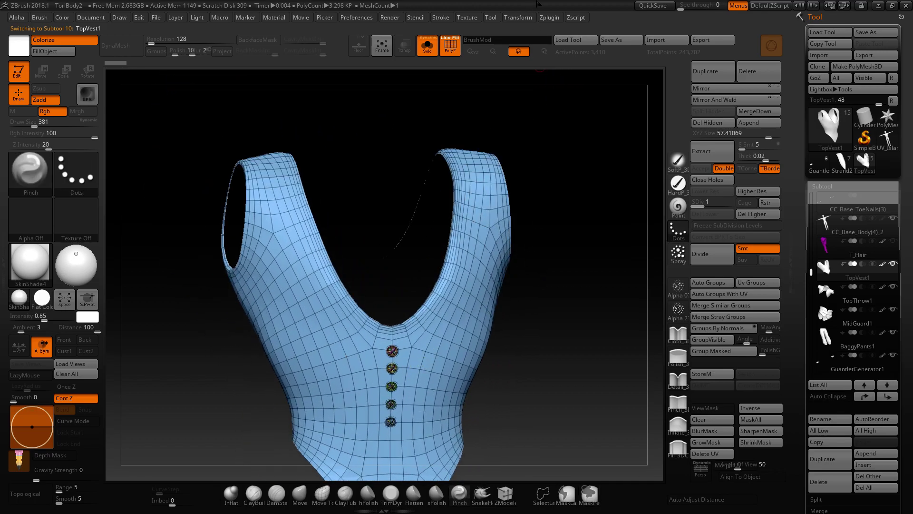
- Delete the vest's higher subdivision levels and flatten the mesh with UV Master to display its UV layout
click(549, 18)
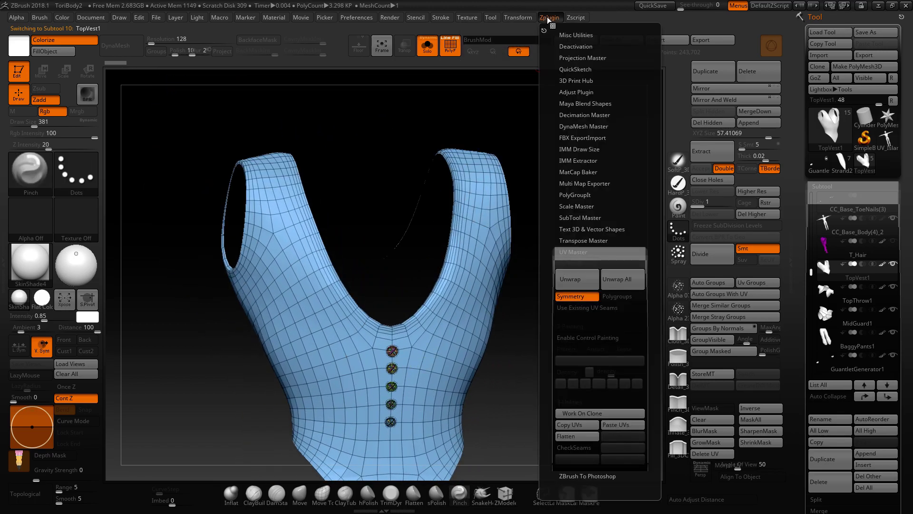
click(577, 436)
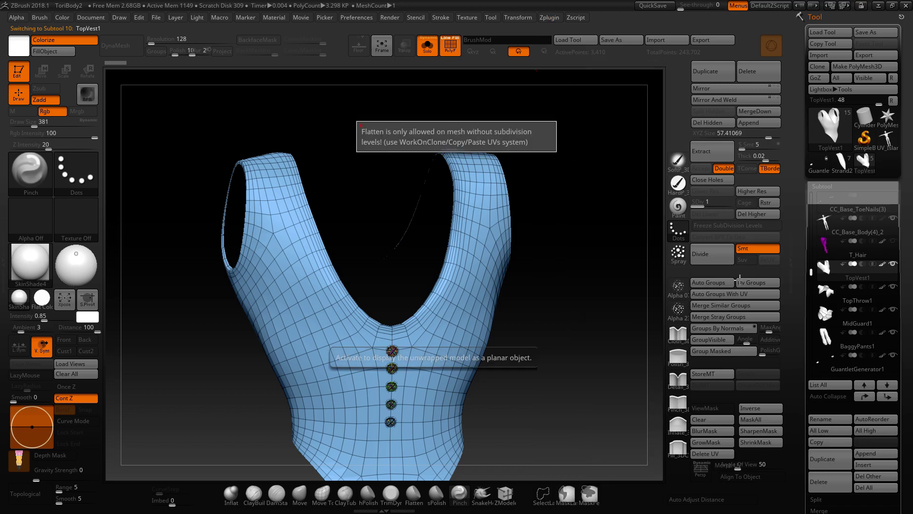
click(758, 214)
click(546, 18)
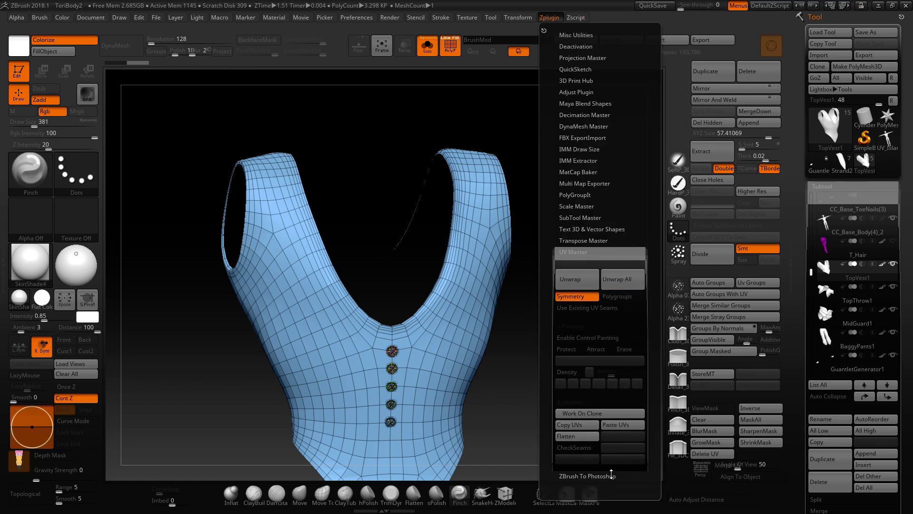
click(583, 434)
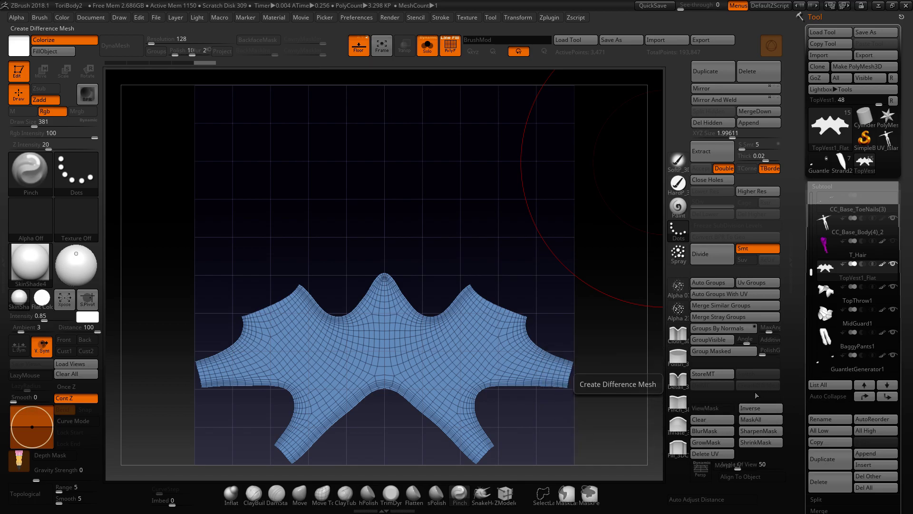
- Unflatten the vest back into its 3D shape and turn off Solo so the whole character is shown
click(548, 18)
click(623, 436)
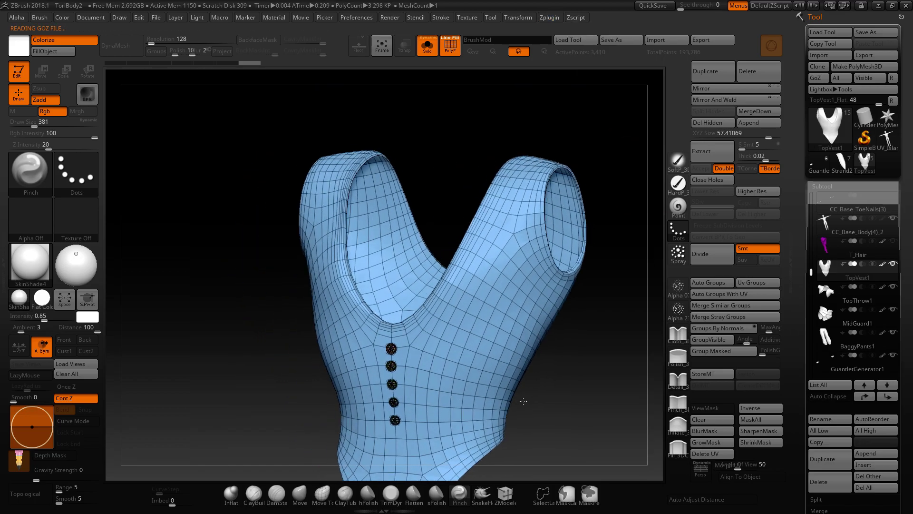
key(ctrl+z)
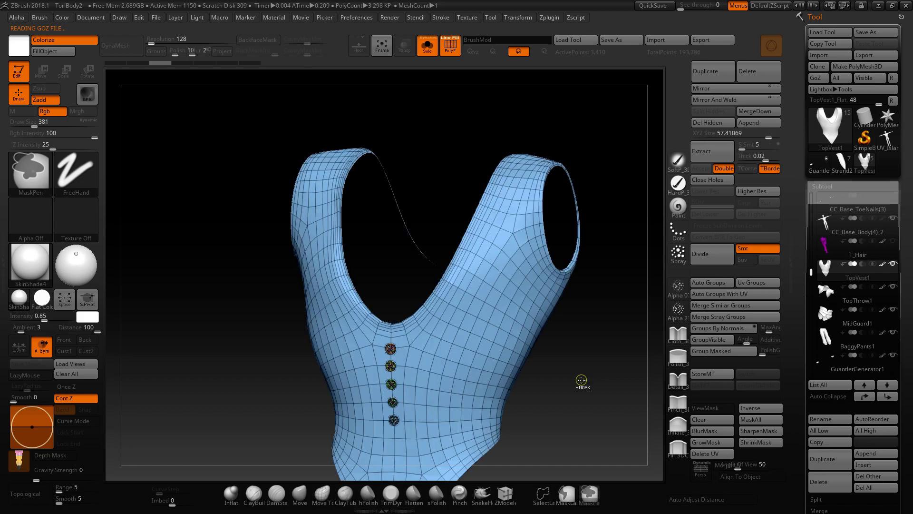
click(427, 47)
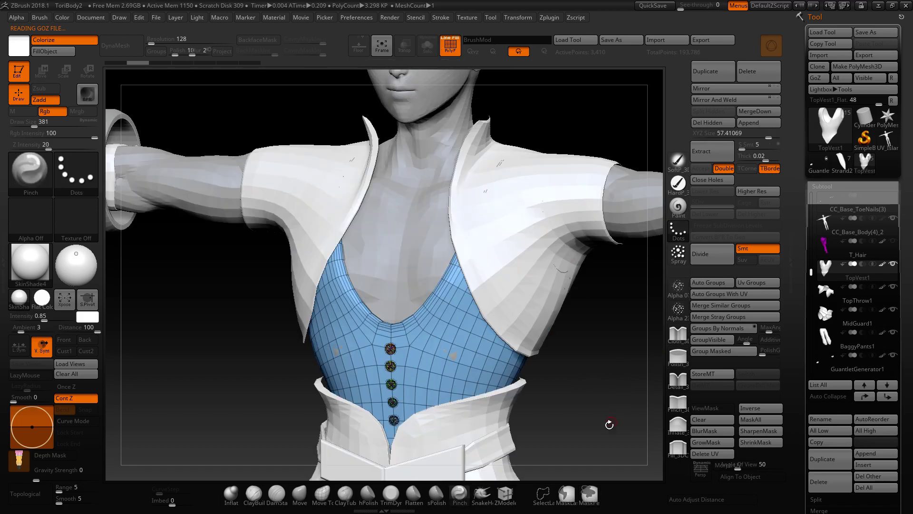
- Set the Extract thickness to 0 with the vest subtool selected
drag(568, 387, 268, 151)
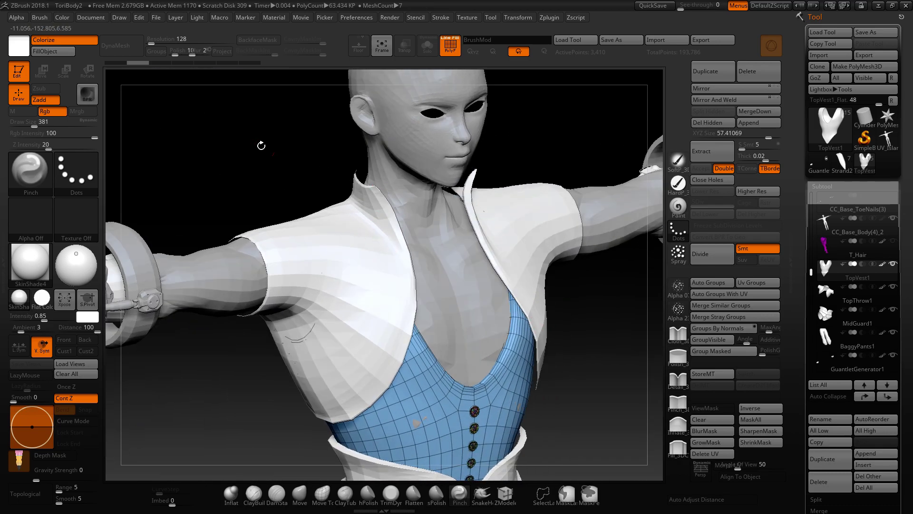
right_drag(440, 303, 355, 367)
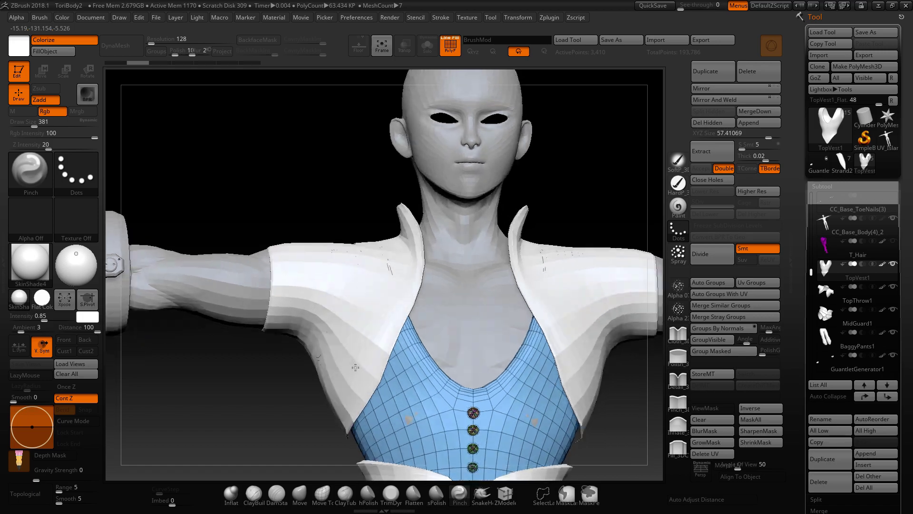
mouse_move(458, 306)
ctrl+right_down()
mouse_move(455, 316)
mouse_move(494, 316)
ctrl+right_up()
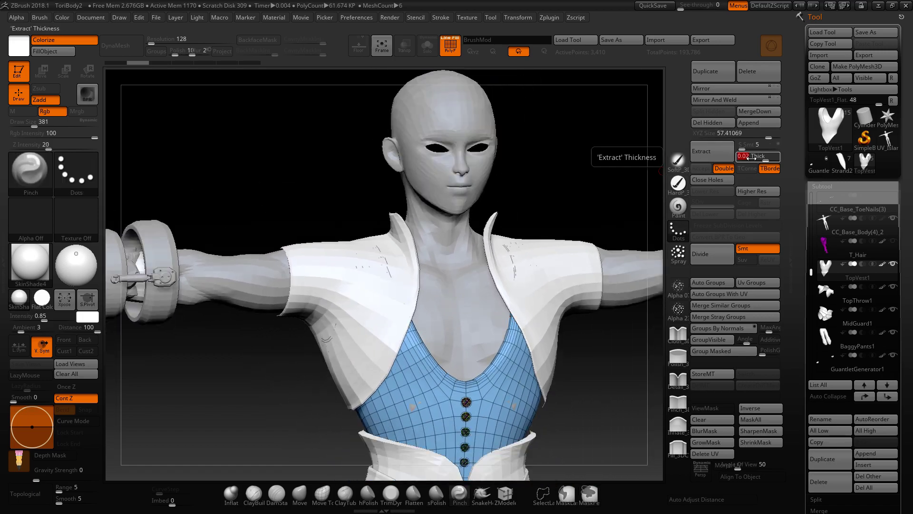
click(751, 157)
text(0.)
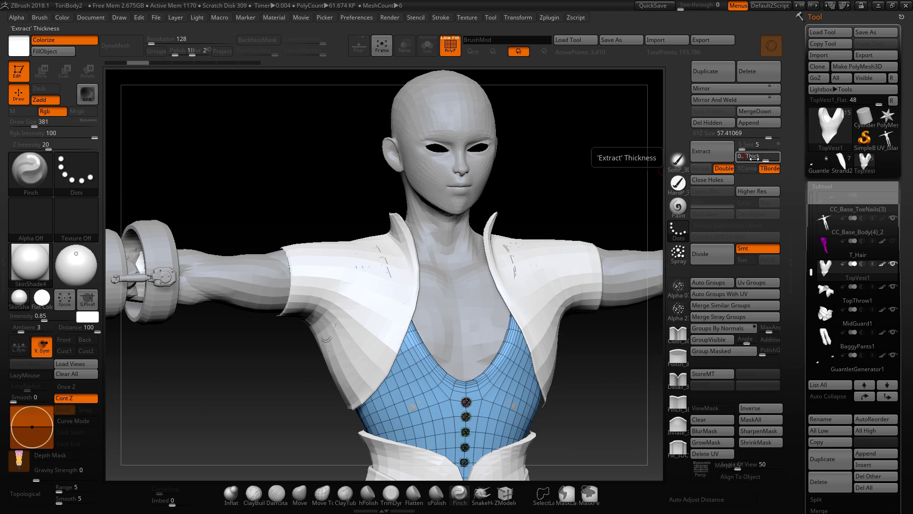
text(0)
key(Return)
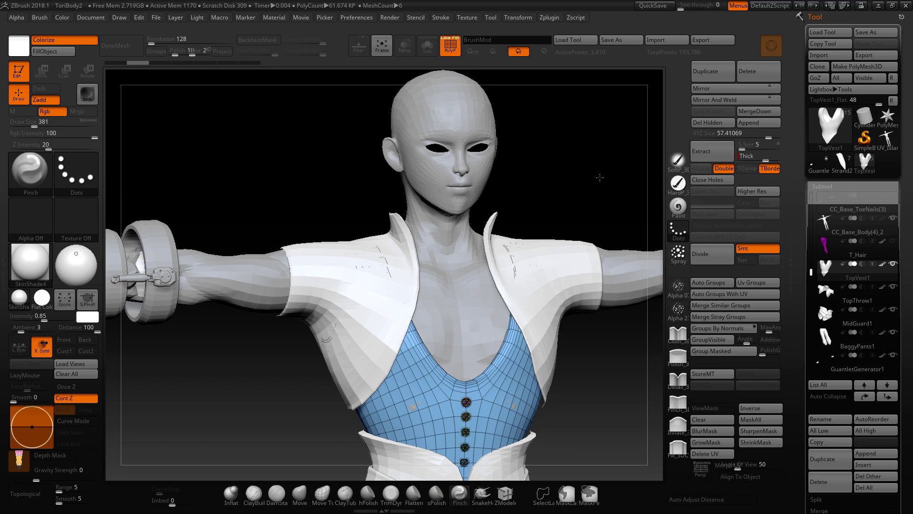
- Examine how the vest, short jacket, belt and pants fit on the body from the front and sides
alt+drag(593, 189, 530, 143)
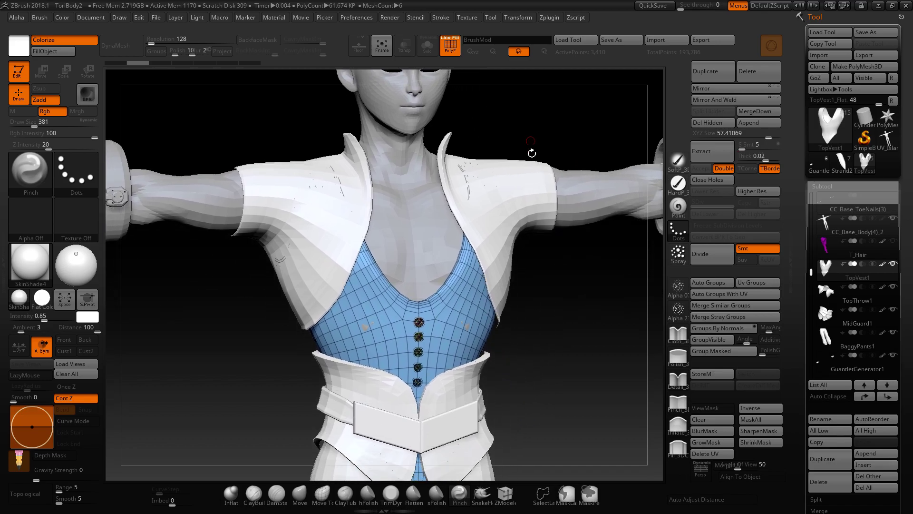
drag(562, 342, 577, 373)
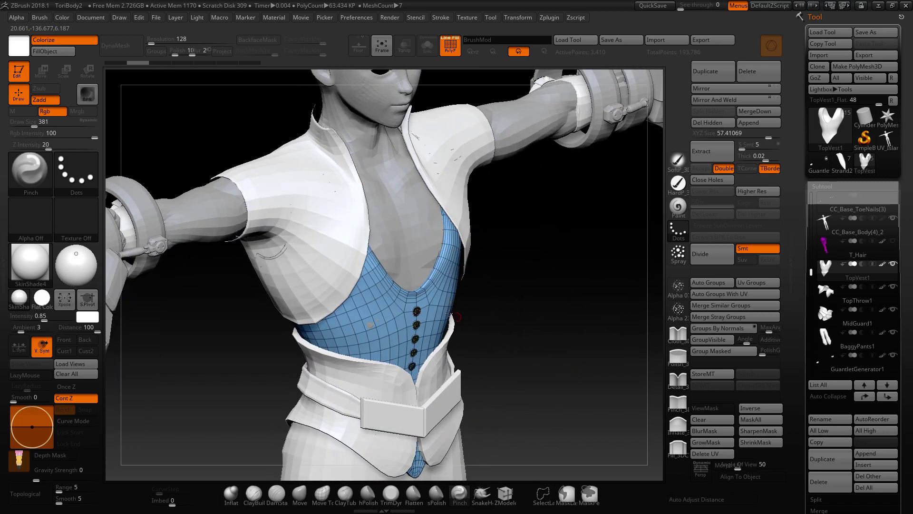
drag(502, 367, 534, 346)
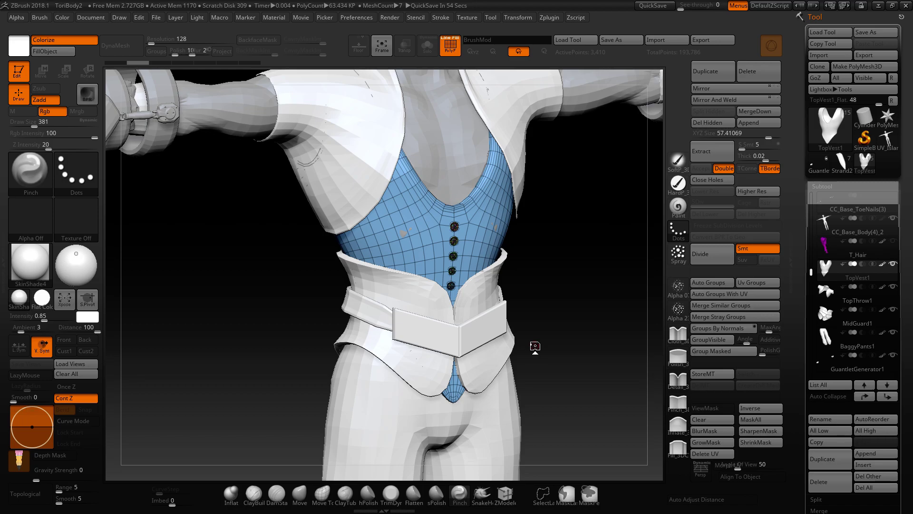
drag(534, 343, 554, 314)
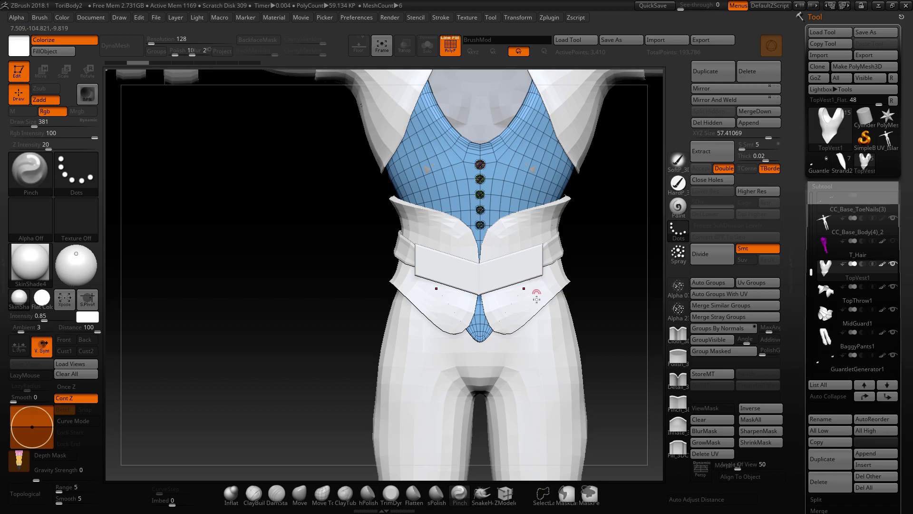
mouse_move(591, 339)
alt+mouse_down()
mouse_move(544, 281)
mouse_move(508, 285)
mouse_move(523, 340)
alt+mouse_up()
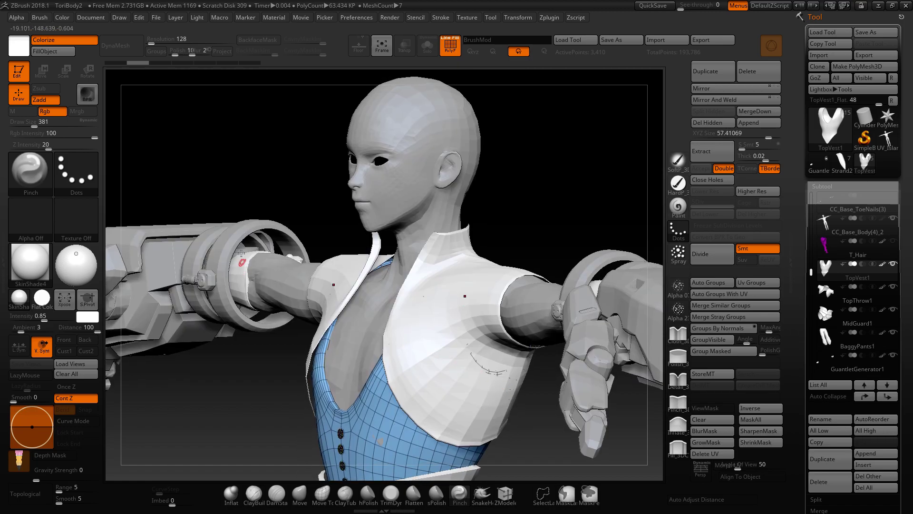
drag(505, 299, 321, 188)
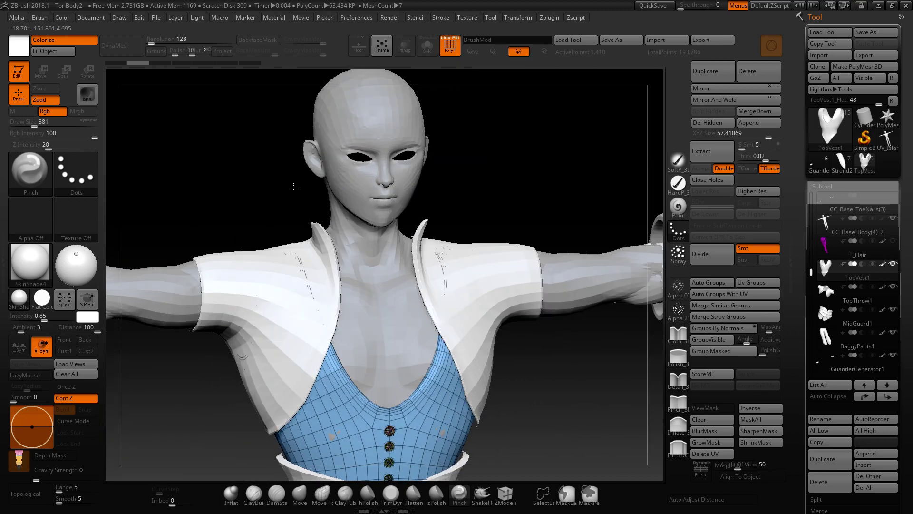
drag(429, 190, 571, 213)
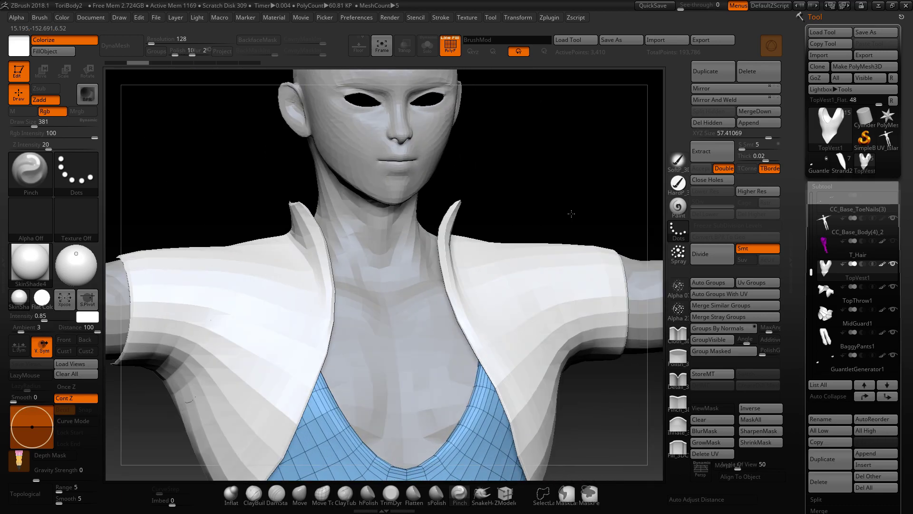
- Switch to Substance Painter and open the ToriMiyazaki_Cloths project from the character's 05_SubstancePainter folder inside Characters > Heros
click(878, 5)
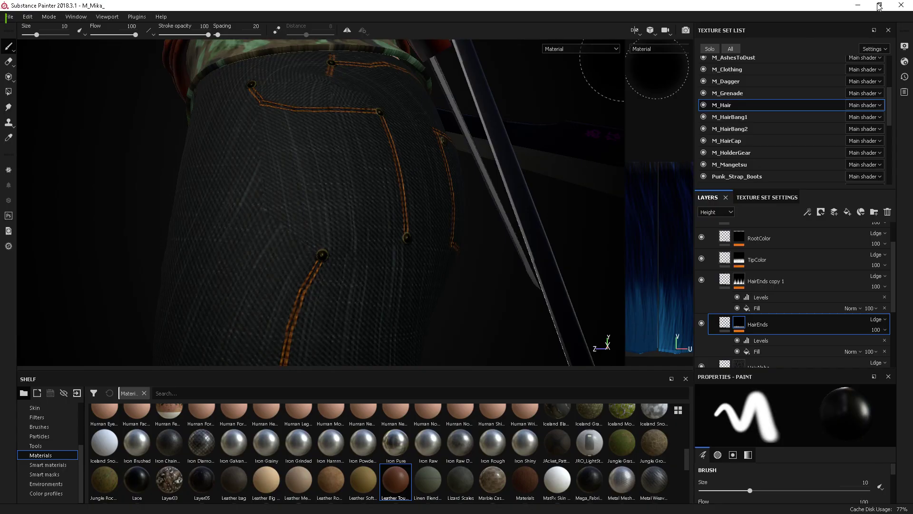
click(9, 16)
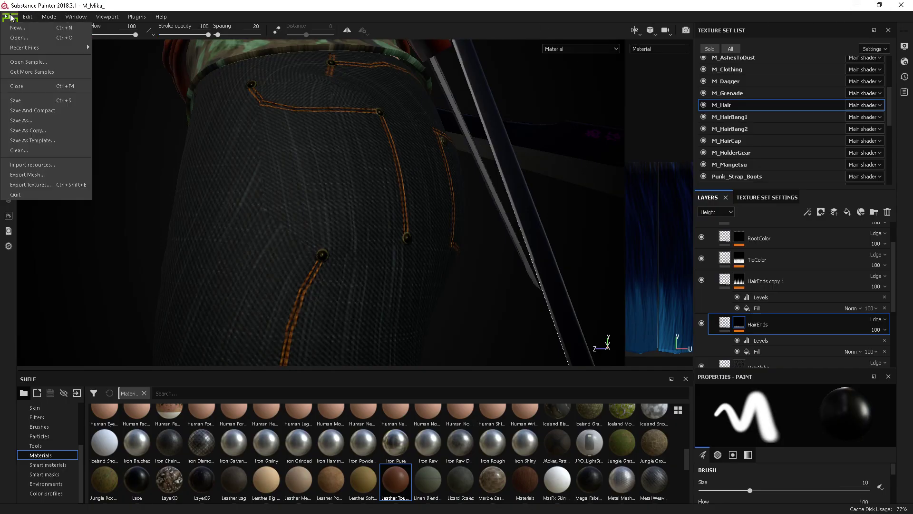
click(23, 40)
click(426, 275)
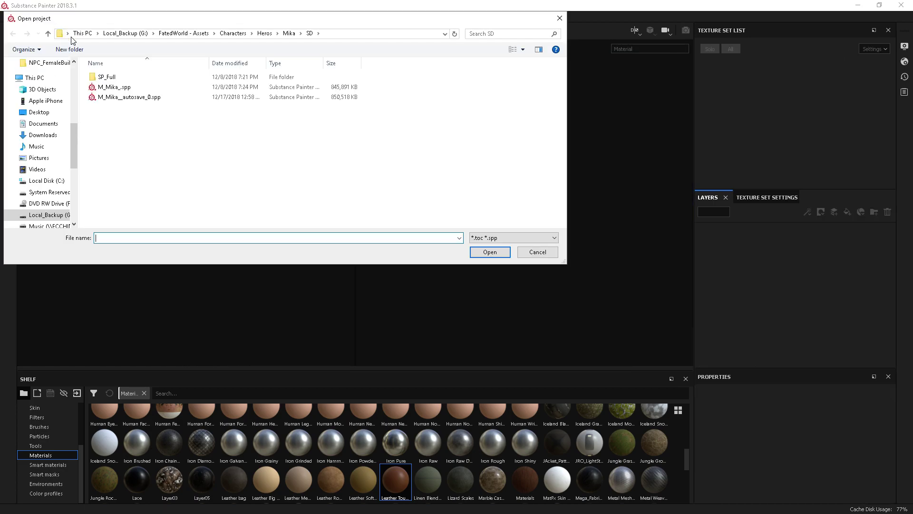
click(264, 33)
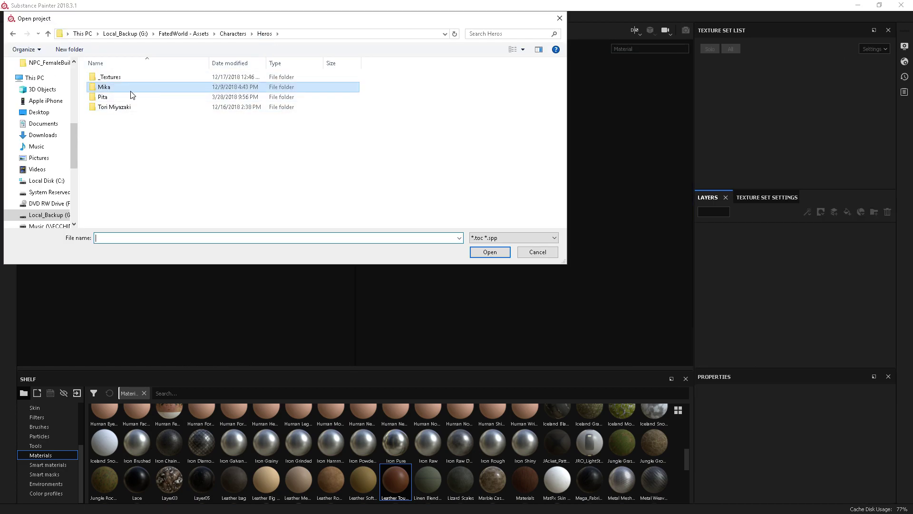
double_click(110, 107)
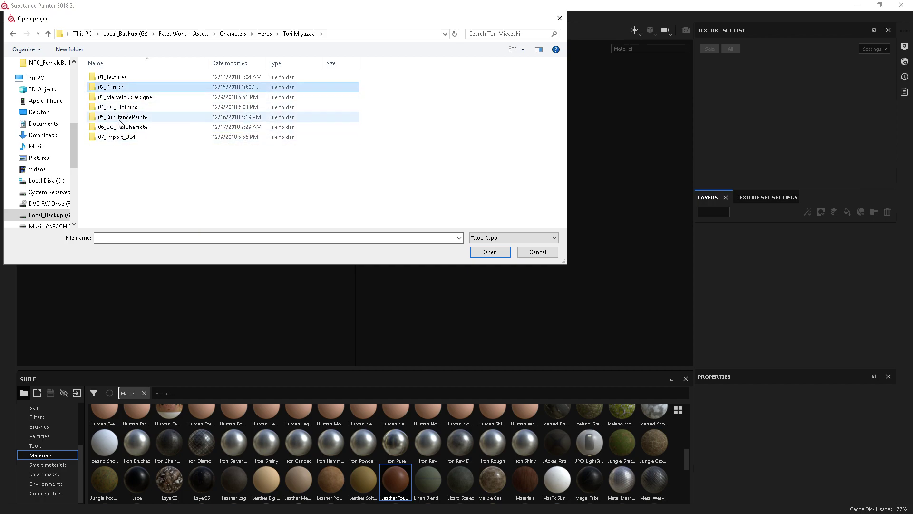
double_click(128, 117)
double_click(162, 78)
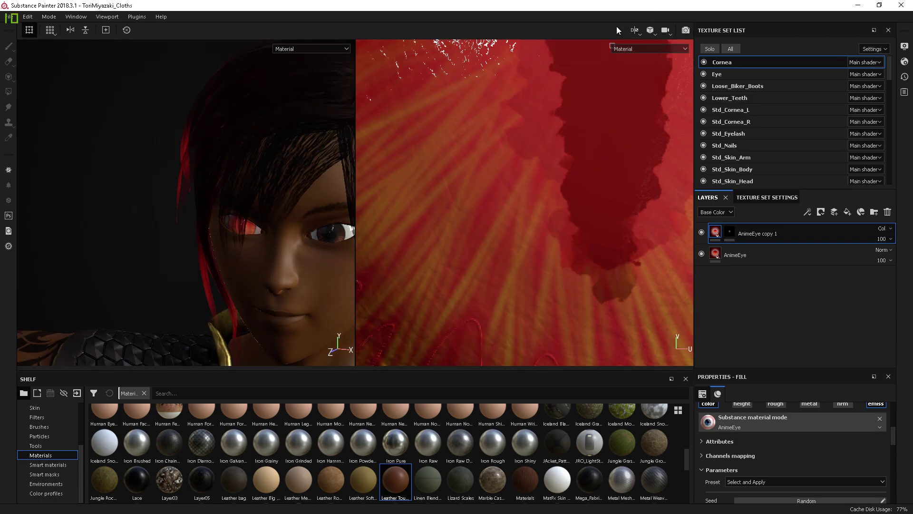
- Examine the Cornea texture set's red AnimeEye material in the 2D view, including the iris and slit pupil
scroll(484, 169, down, 5)
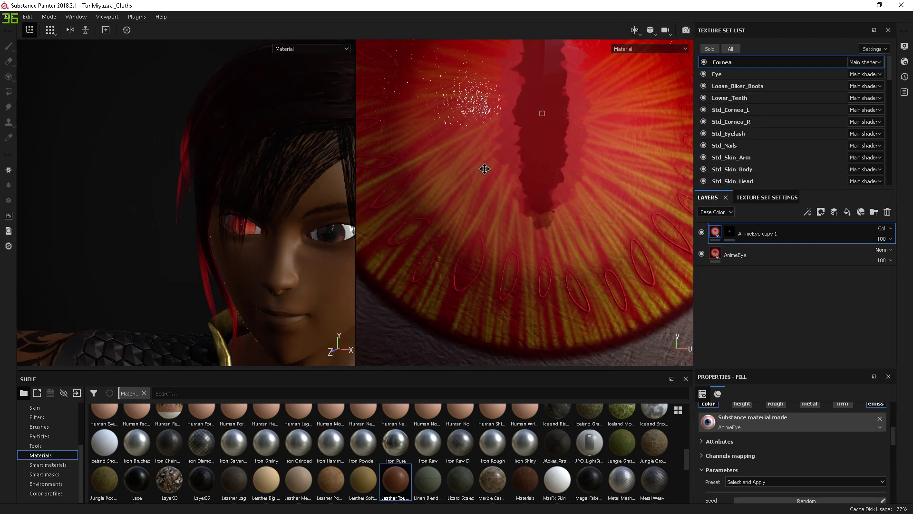
scroll(484, 169, down, 5)
scroll(523, 118, up, 4)
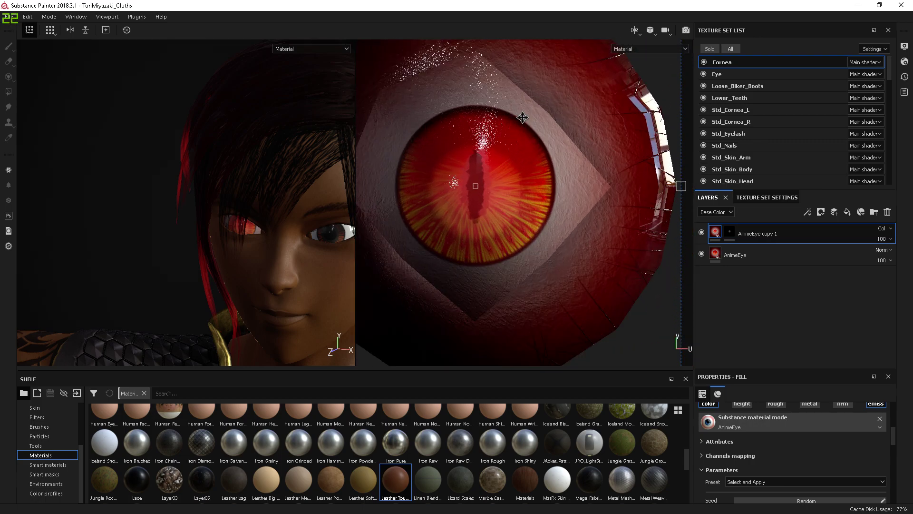
alt+drag(499, 168, 497, 148)
alt+middle_drag(505, 158, 540, 178)
mouse_move(453, 141)
alt+mouse_down()
mouse_move(484, 79)
mouse_move(462, 142)
alt+mouse_up()
key(y)
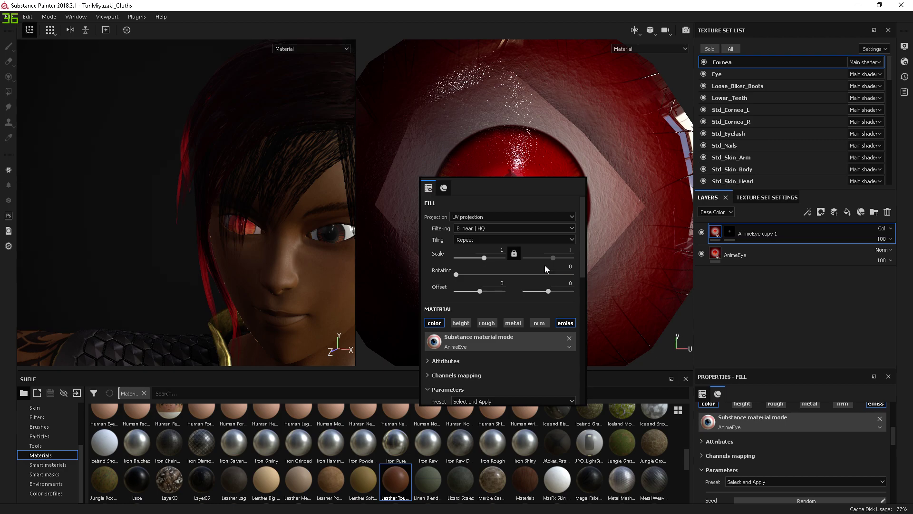
key(y)
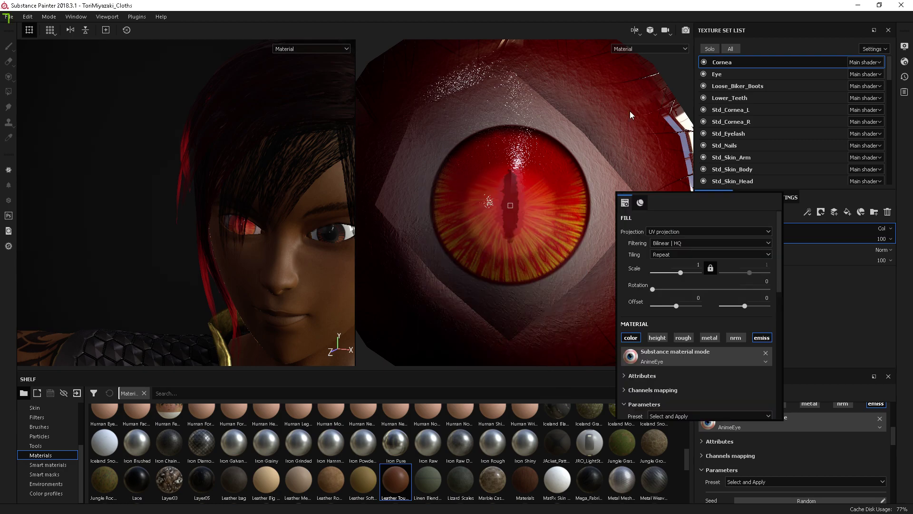
key(y)
key(y)
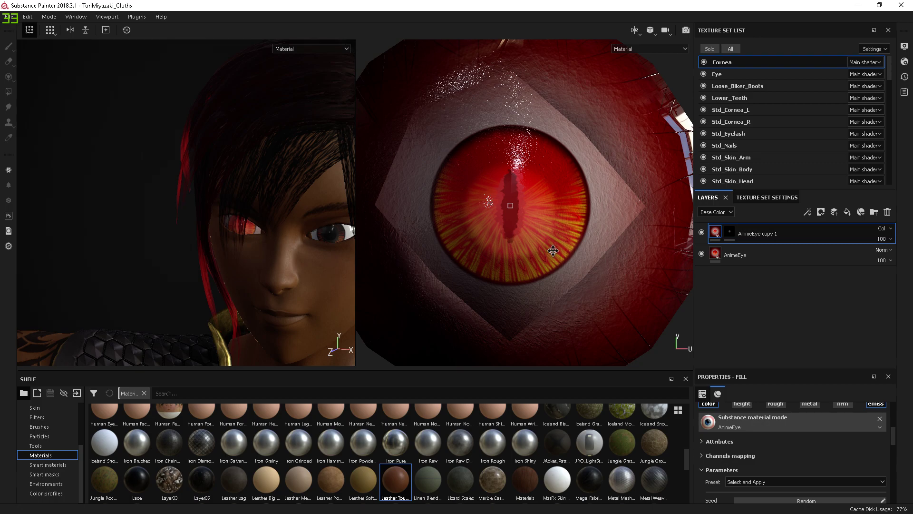
scroll(553, 251, up, 2)
scroll(553, 250, down, 3)
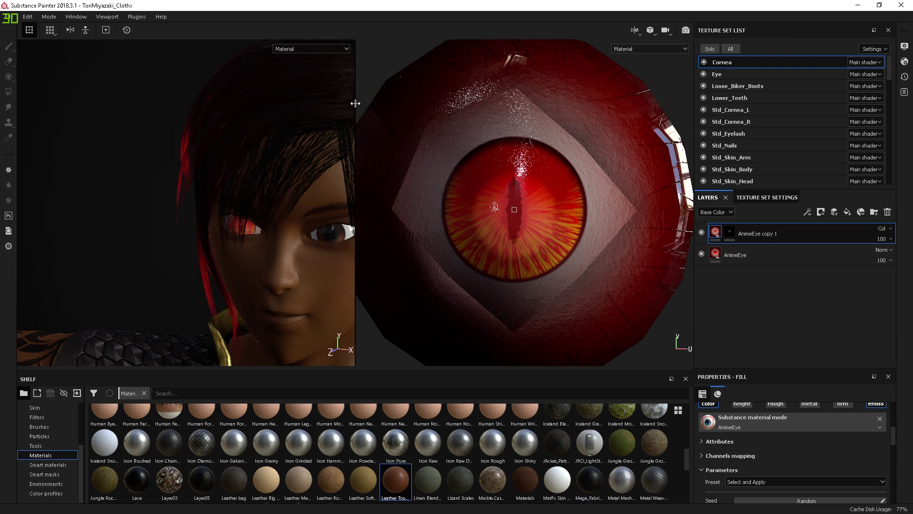
- Widen the 3D view and examine the character's red eye and dark eye up close on the face
drag(357, 104, 521, 104)
scroll(425, 239, down, 2)
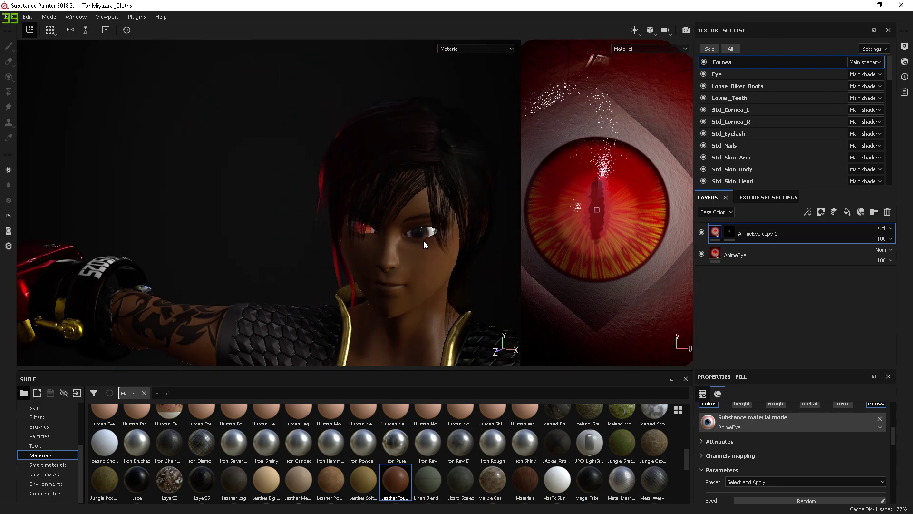
scroll(421, 243, up, 2)
scroll(420, 243, up, 3)
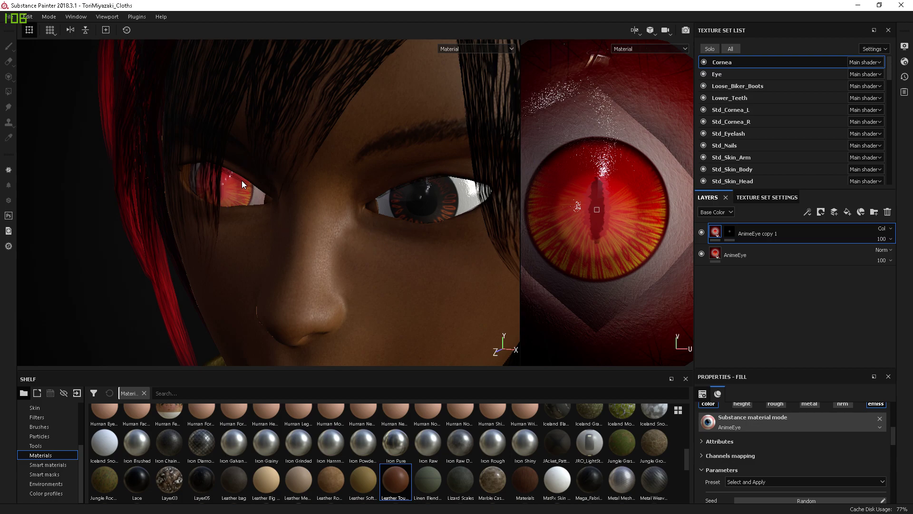
scroll(380, 271, down, 1)
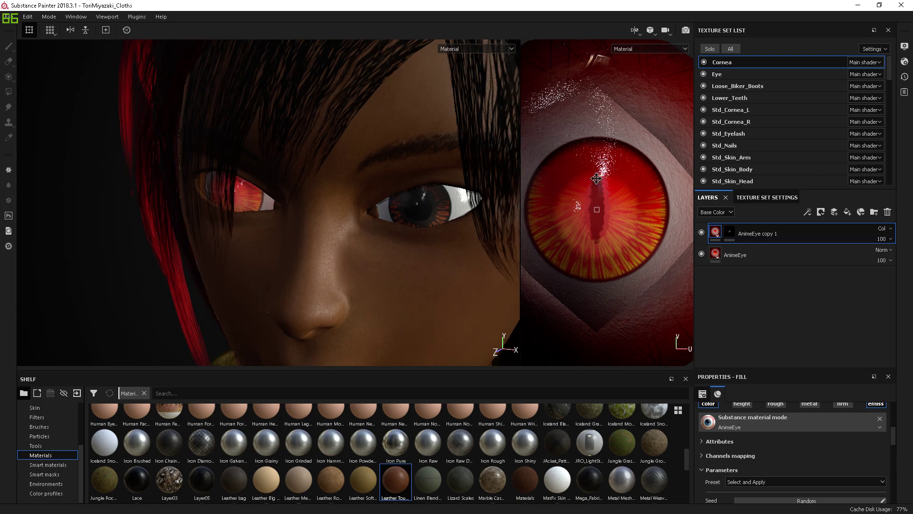
scroll(366, 278, down, 2)
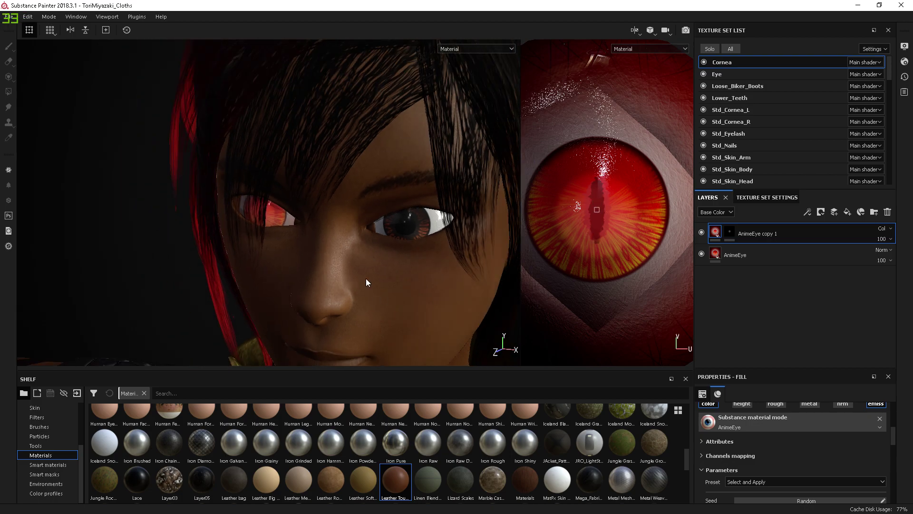
- Display only the 3D view and examine the character's face, hair and upper body from the front and side
scroll(366, 282, down, 2)
alt+drag(367, 277, 442, 208)
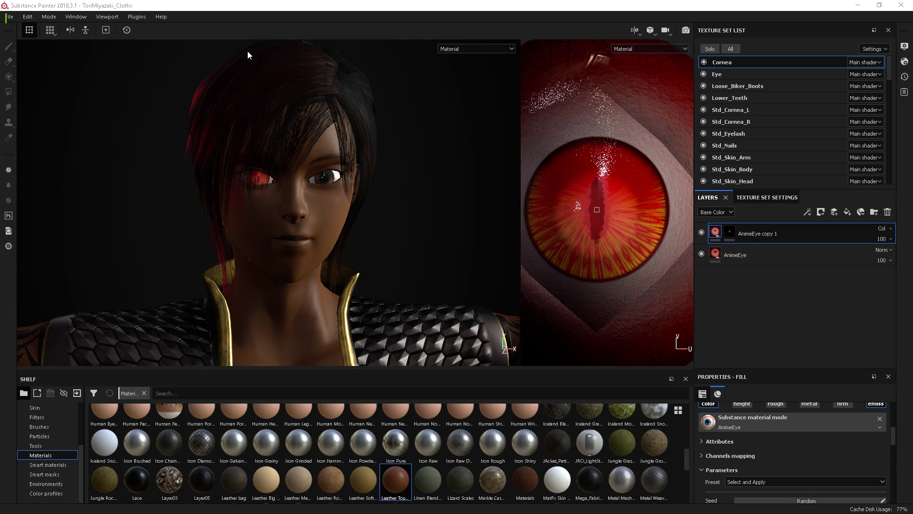
click(635, 30)
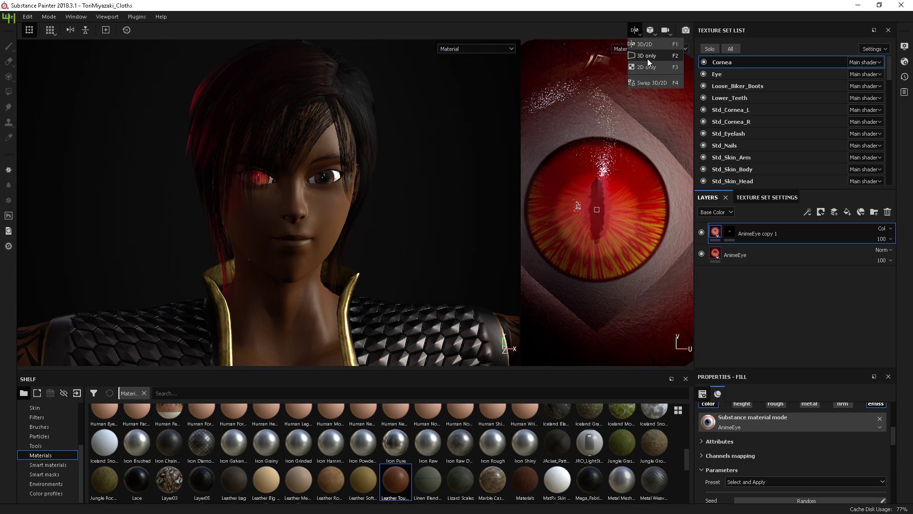
click(648, 56)
alt+drag(455, 265, 258, 70)
alt+middle_drag(259, 70, 230, 204)
alt+drag(230, 204, 483, 196)
alt+right_drag(483, 196, 501, 218)
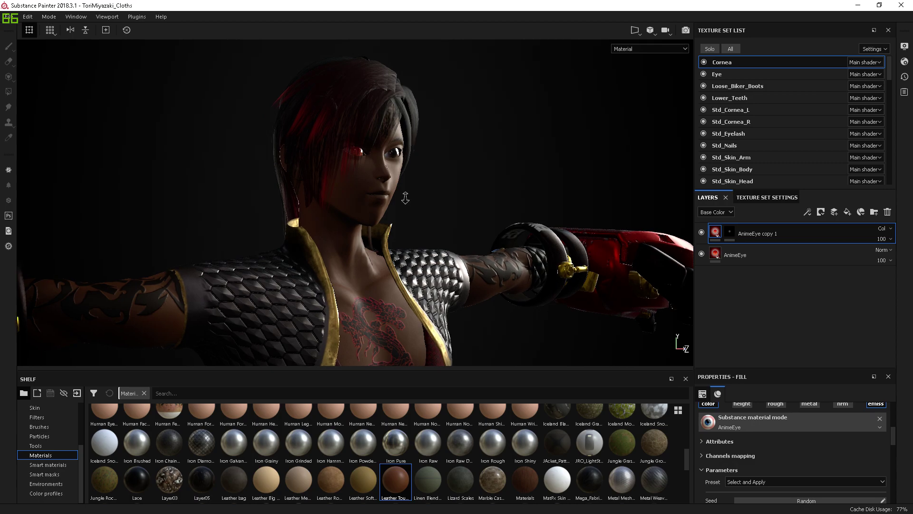
alt+drag(501, 218, 384, 214)
alt+middle_drag(384, 214, 527, 233)
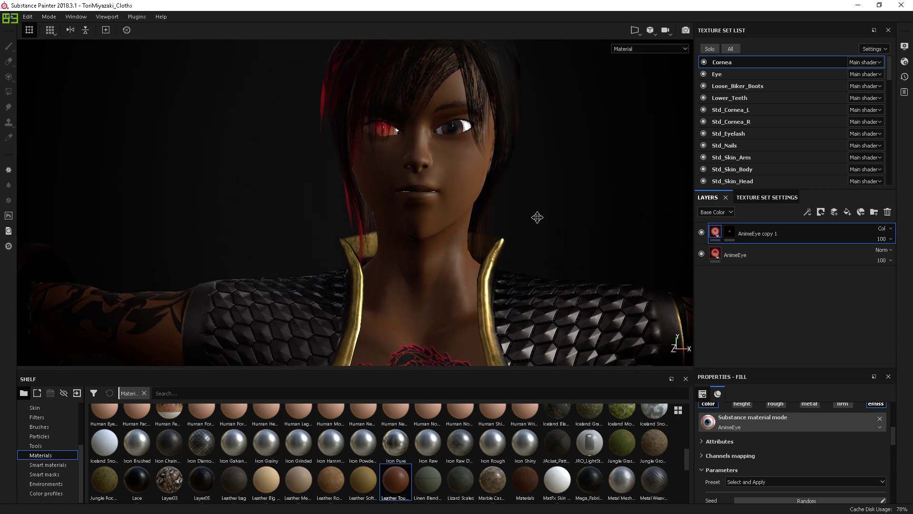
mouse_move(527, 233)
alt+mouse_down()
mouse_move(481, 231)
mouse_move(526, 228)
alt+mouse_up()
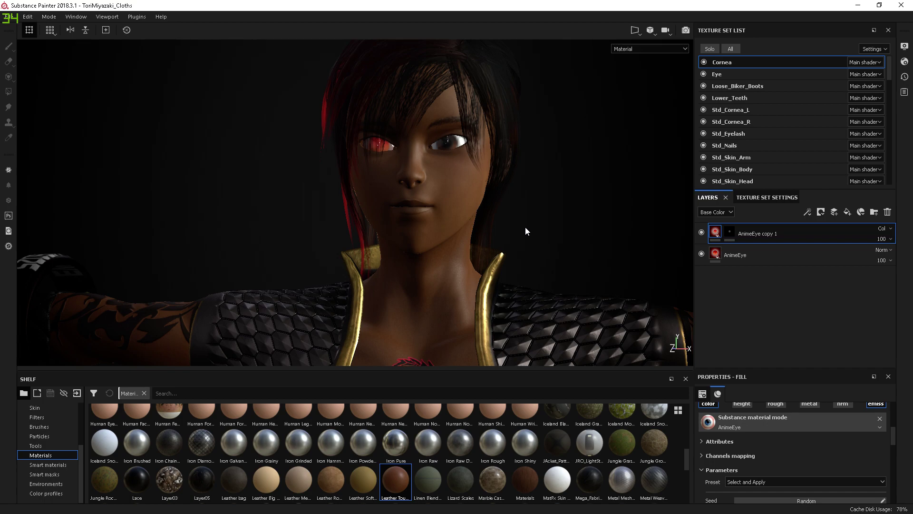
- Examine the hair strands and the glowing red eye from different angles around the head
mouse_move(507, 195)
alt+mouse_down()
mouse_move(426, 261)
mouse_move(473, 190)
mouse_move(511, 194)
alt+mouse_up()
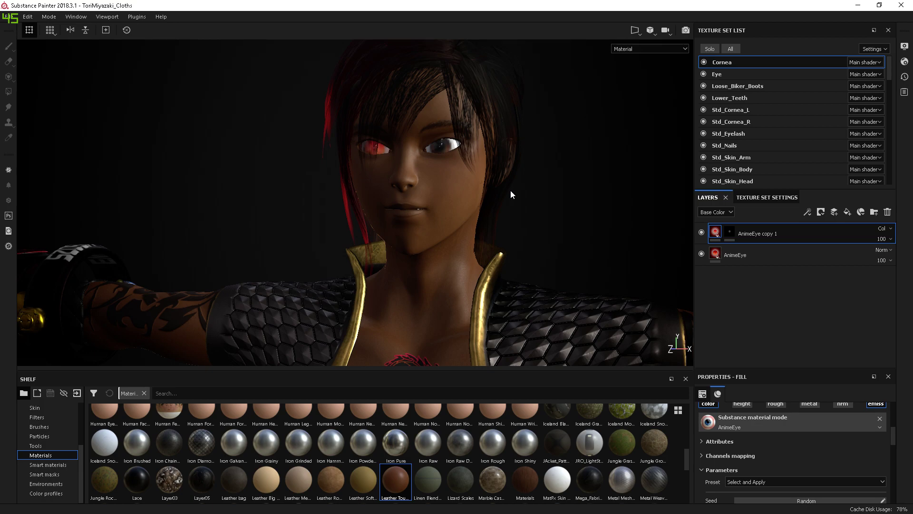
alt+drag(510, 190, 567, 231)
alt+right_drag(552, 245, 513, 162)
alt+drag(513, 161, 403, 225)
alt+right_drag(425, 191, 410, 331)
alt+drag(514, 220, 593, 274)
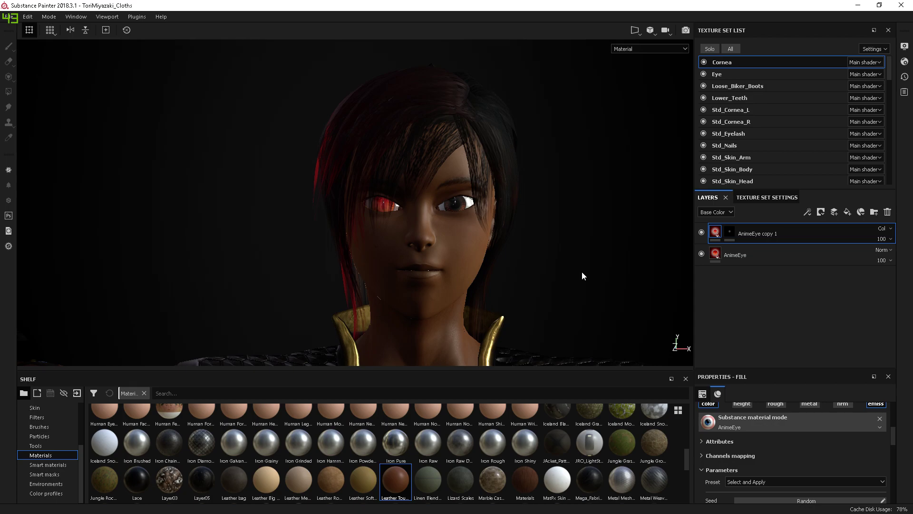
alt+drag(582, 272, 542, 301)
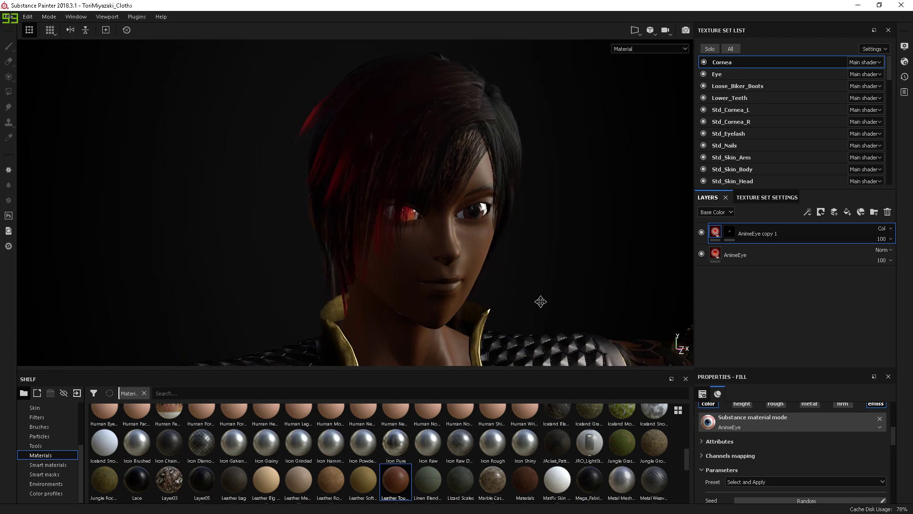
- Inspect the head up close and pull back to view the jacket, chest tattoo and both arms from the front
scroll(484, 274, up, 3)
alt+right_drag(483, 274, 384, 85)
alt+middle_drag(474, 316, 434, 190)
alt+drag(434, 190, 545, 137)
alt+right_drag(545, 137, 526, 304)
alt+drag(526, 304, 489, 204)
alt+right_drag(489, 204, 535, 231)
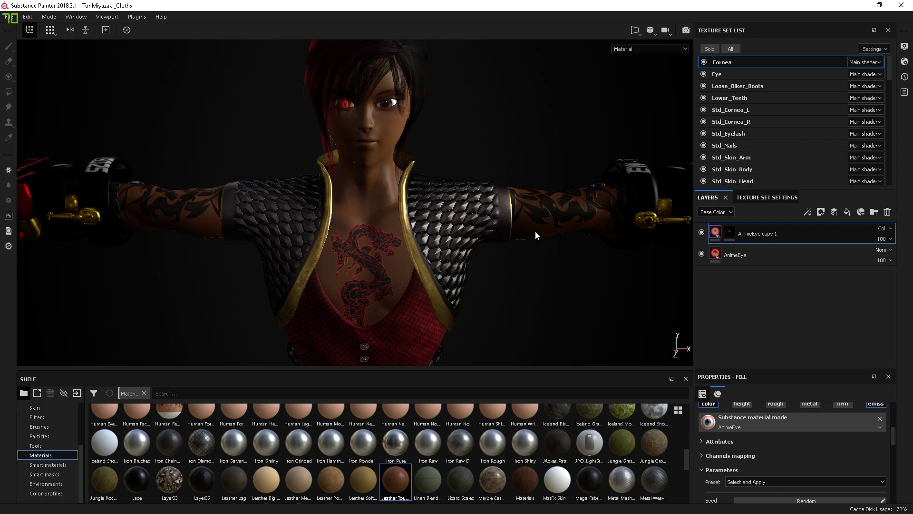
- Browse the shelf categories to the project's own resources and preview the L_Tat_WHTALPHA tattoo alpha
click(47, 427)
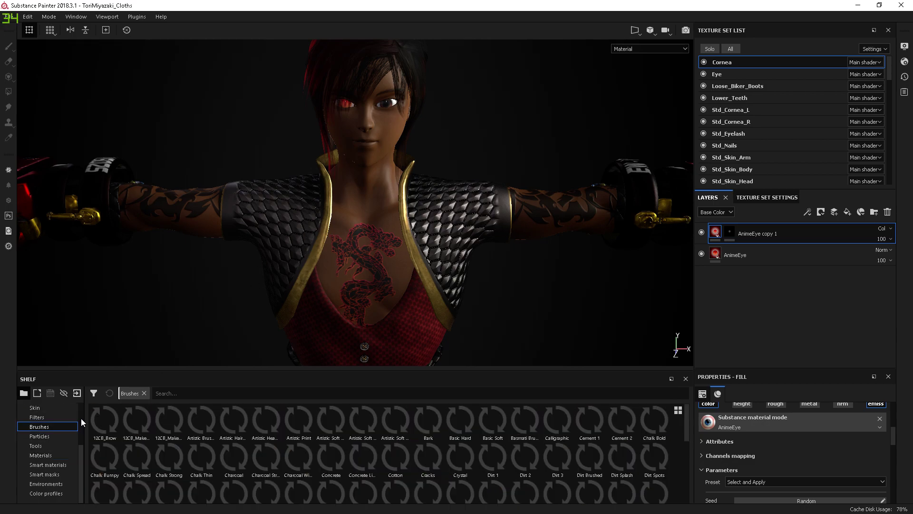
click(37, 417)
scroll(31, 430, up, 3)
click(53, 418)
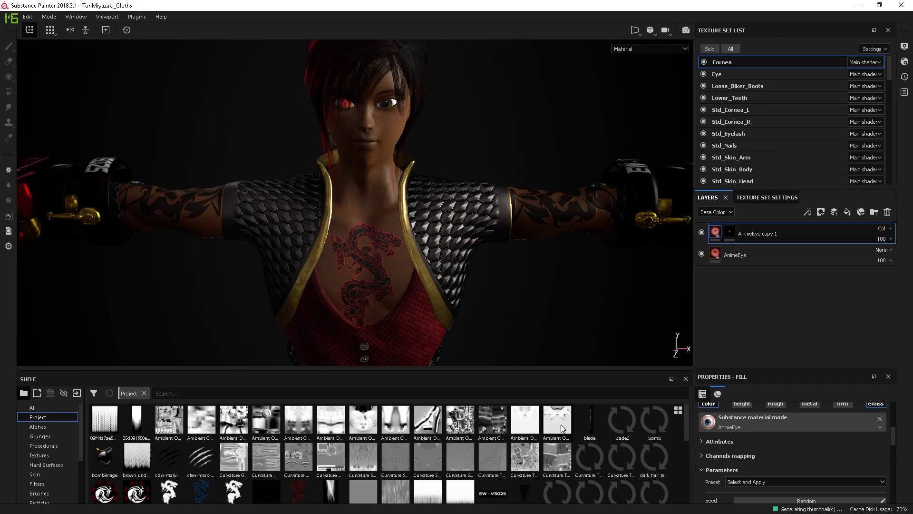
scroll(611, 485, up, 2)
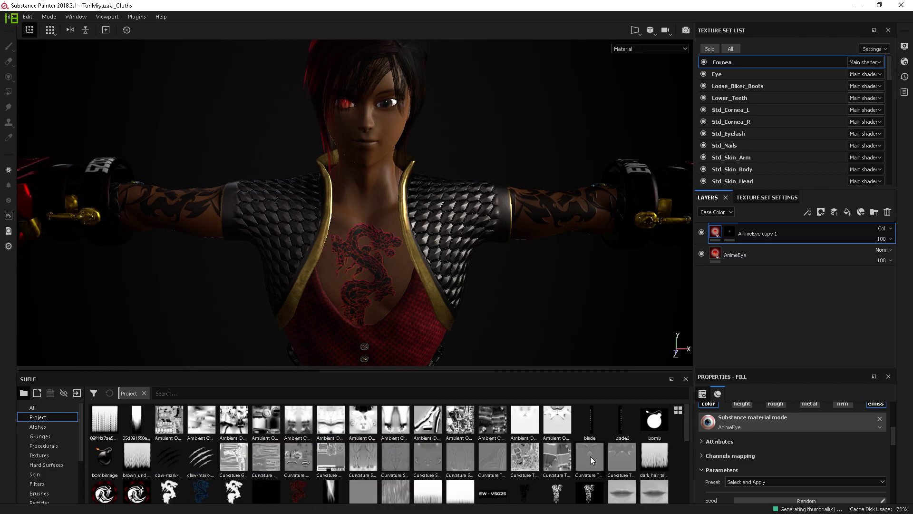
mouse_move(589, 498)
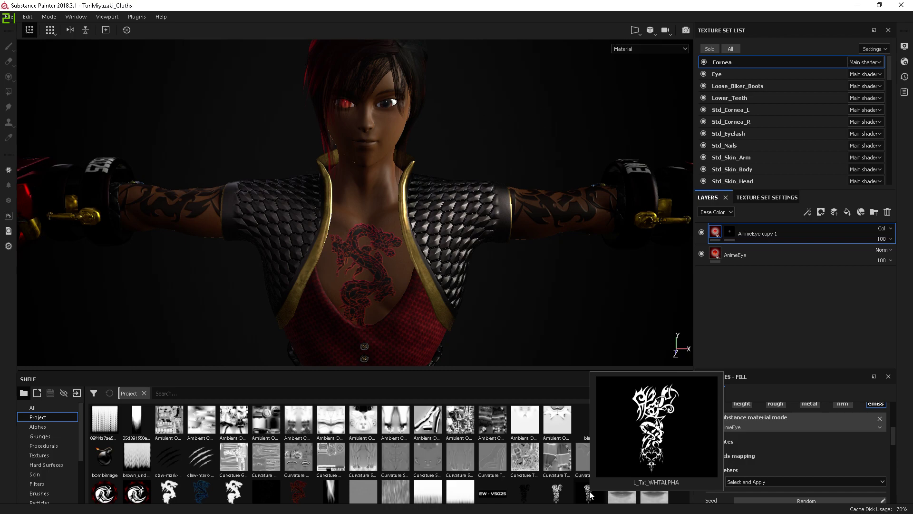
- Hide the T_Vest texture set to inspect the red tattoo and scars on the back, and show the vest again
alt+drag(579, 320, 450, 331)
alt+middle_drag(450, 330, 426, 434)
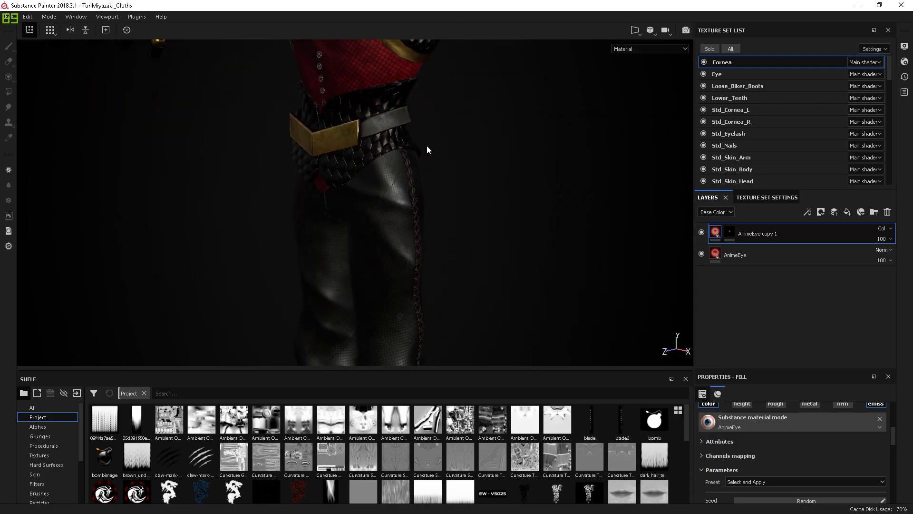
alt+drag(426, 434, 361, 219)
scroll(744, 92, down, 5)
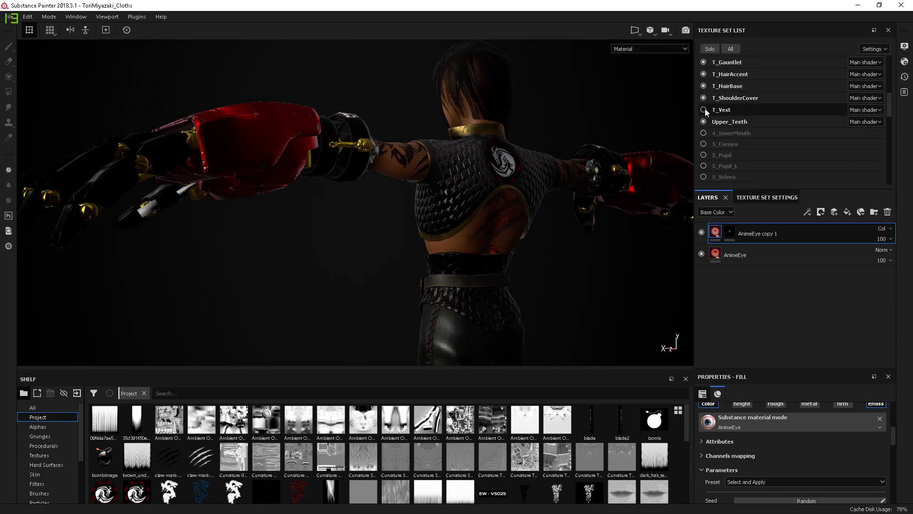
click(704, 110)
scroll(497, 226, up, 5)
alt+drag(546, 259, 487, 103)
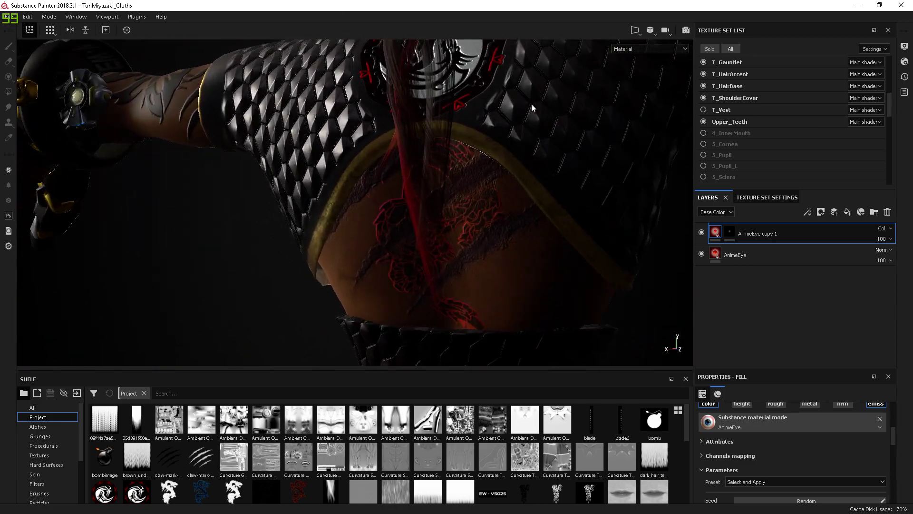
click(703, 110)
- Examine the fully clothed character from the back around to the front, including the jacket, vest, belt and pants
alt+drag(304, 205, 461, 279)
scroll(461, 279, down, 5)
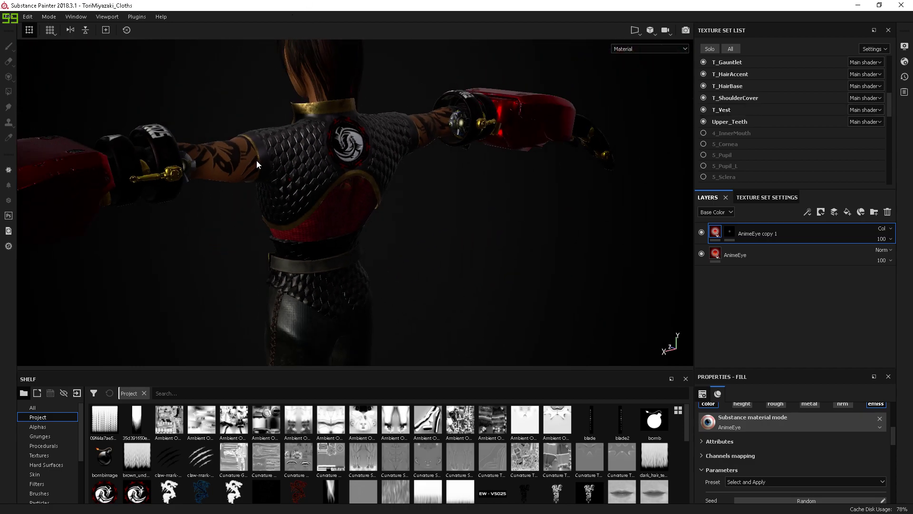
alt+drag(256, 165, 507, 142)
alt+middle_drag(507, 141, 588, 63)
alt+middle_drag(448, 173, 352, 228)
alt+right_drag(490, 164, 519, 167)
alt+drag(519, 168, 355, 193)
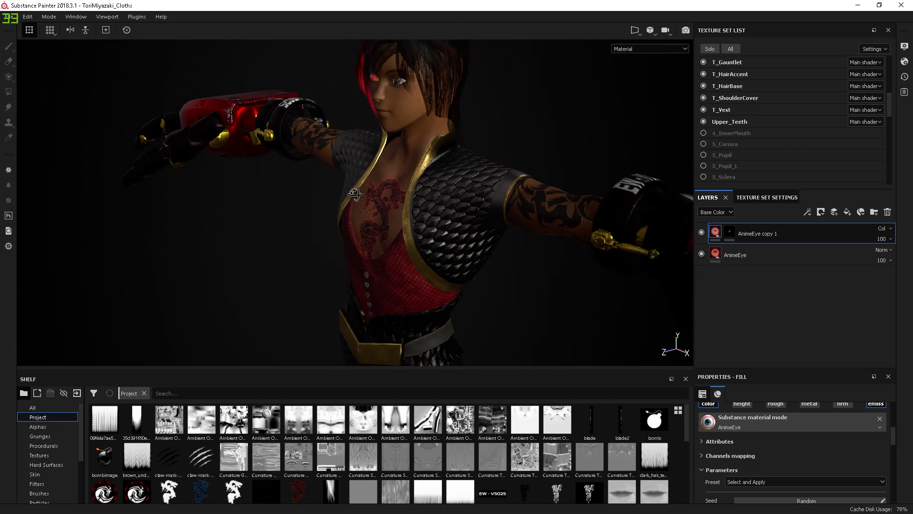
alt+middle_drag(473, 291, 402, 62)
alt+middle_drag(459, 235, 475, 298)
mouse_move(495, 286)
alt+mouse_down()
mouse_move(357, 249)
mouse_move(191, 259)
mouse_move(75, 248)
mouse_move(147, 281)
mouse_move(438, 212)
mouse_move(489, 280)
alt+mouse_up()
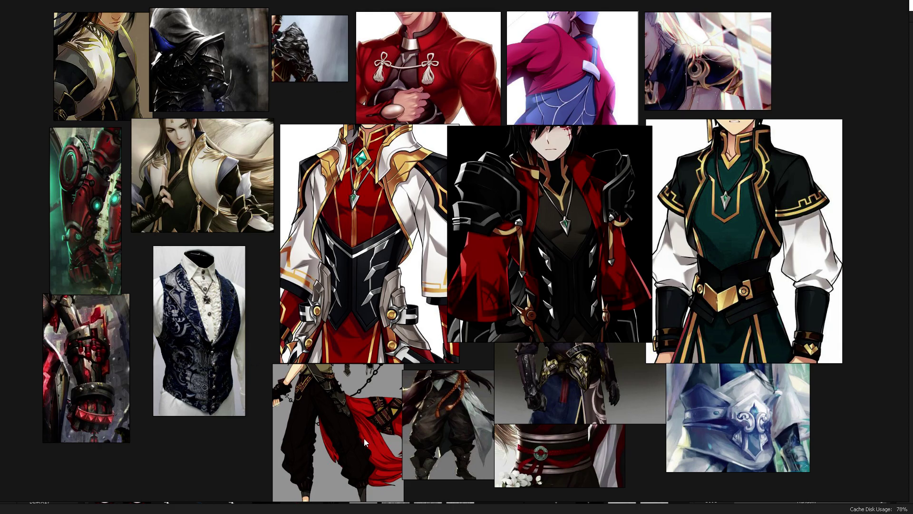
- Switch to the PureRef reference board and examine the baggy pants references up close
scroll(449, 433, up, 4)
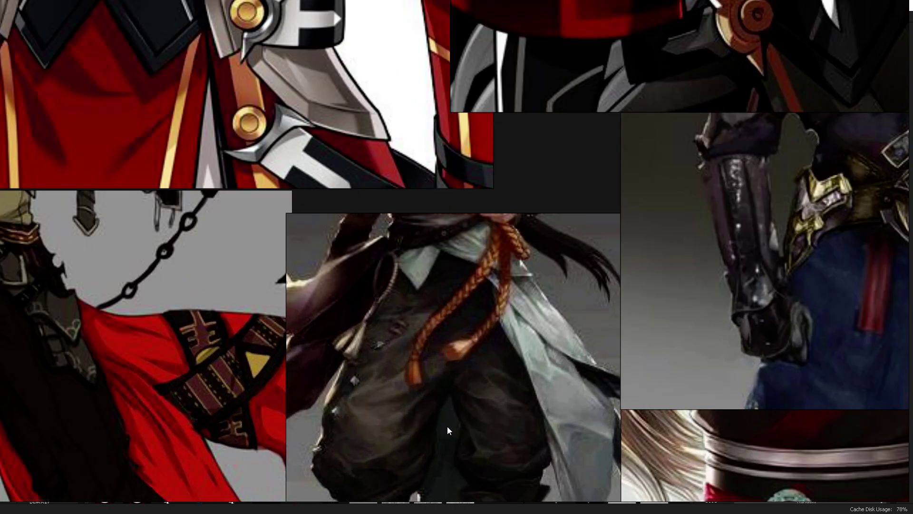
scroll(443, 423, down, 2)
scroll(261, 455, up, 2)
scroll(262, 456, up, 2)
scroll(597, 397, down, 4)
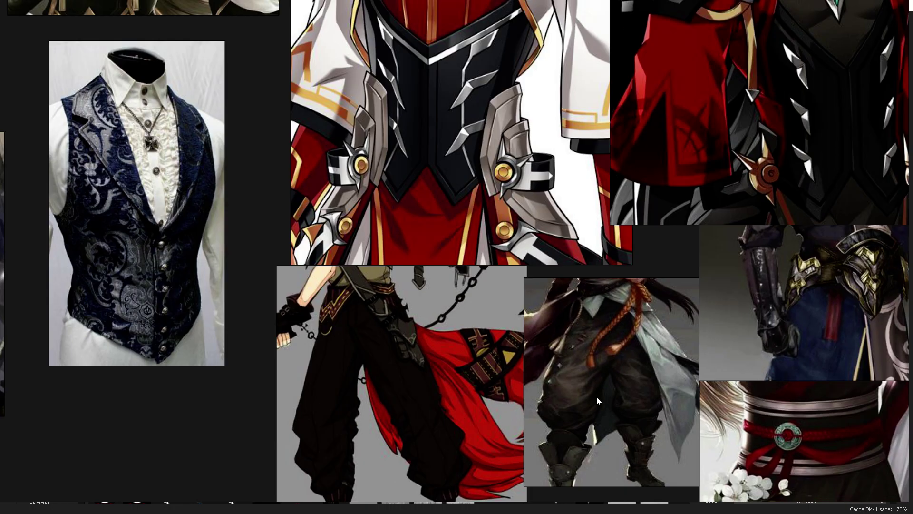
- Review the whole reference board of jackets, vests, belts and gauntlets used for the outfit design
scroll(250, 262, down, 4)
scroll(526, 256, up, 1)
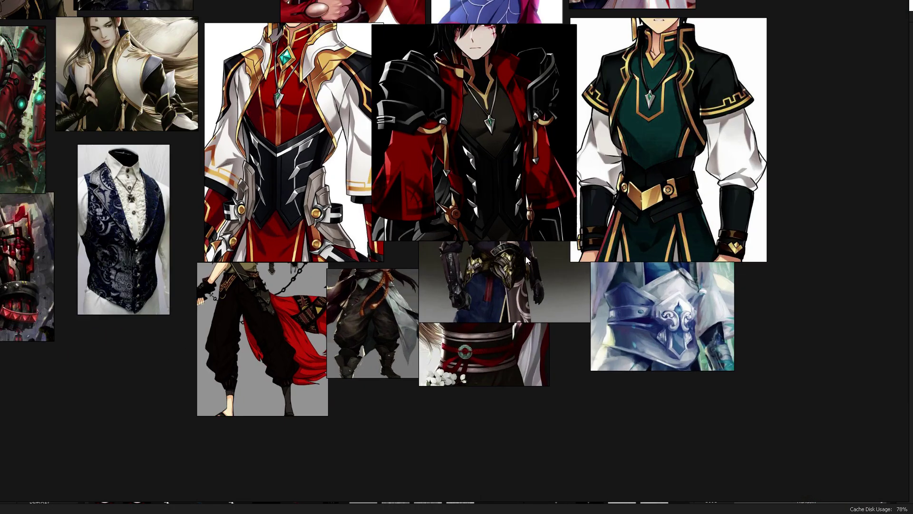
scroll(645, 257, up, 1)
middle_drag(854, 280, 836, 350)
scroll(818, 328, down, 3)
scroll(790, 276, up, 2)
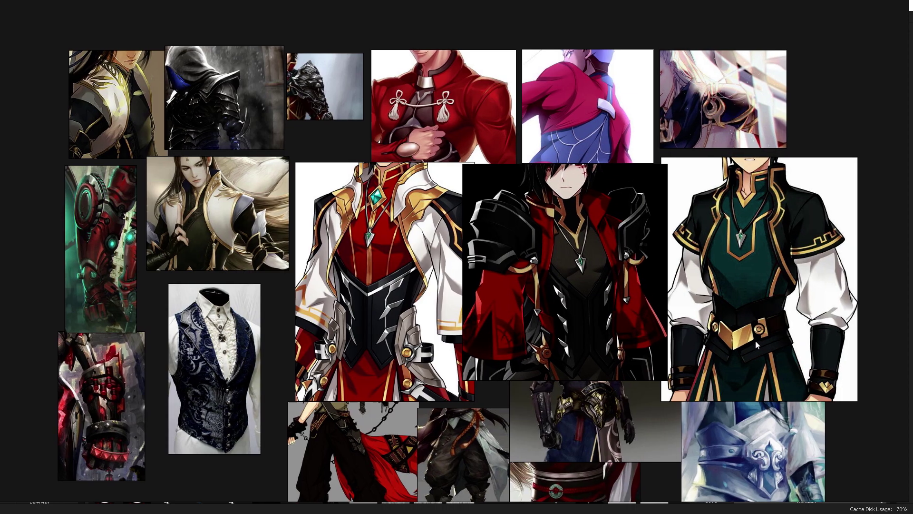
middle_drag(757, 343, 737, 302)
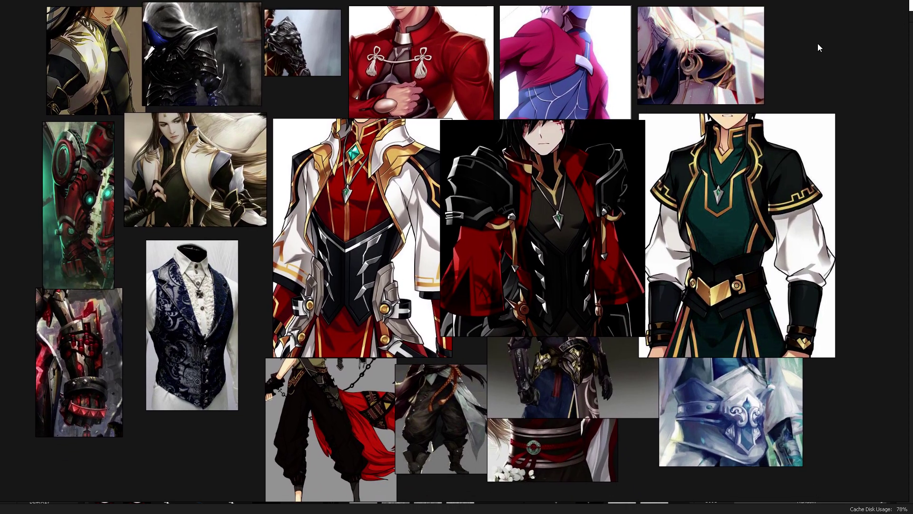
- Switch back to Substance Painter and examine the gold belt buckle and the leather pants with braided side seams
key(alt+Tab)
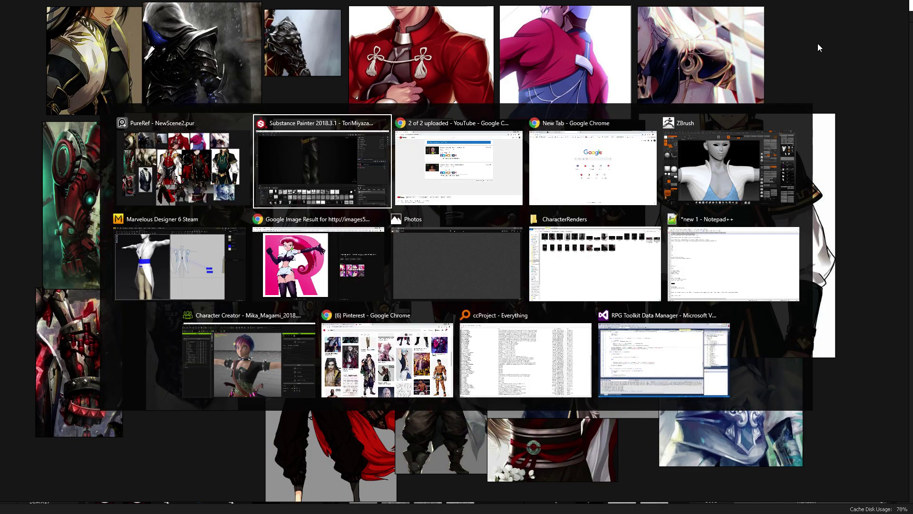
alt+drag(550, 294, 590, 238)
alt+drag(274, 4, 428, 248)
alt+right_drag(475, 285, 426, 336)
alt+drag(426, 336, 493, 227)
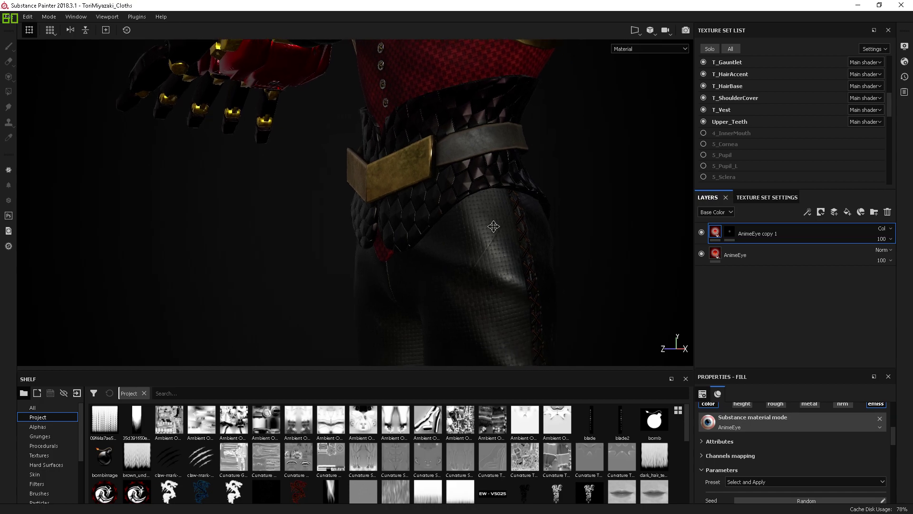
alt+middle_drag(494, 227, 471, 134)
alt+drag(471, 134, 299, 239)
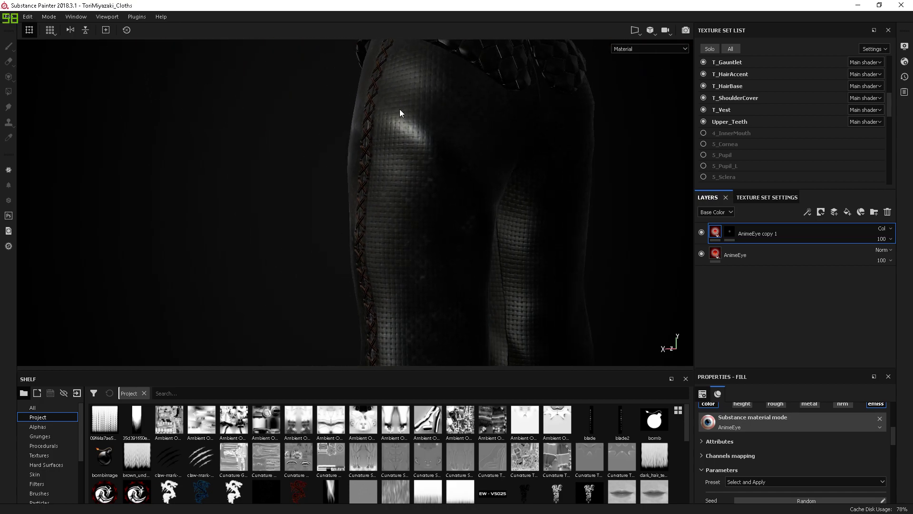
- Examine the vest and scaled waist from the back, and the chest's dragon tattoo from the front
alt+middle_drag(573, 161, 546, 267)
mouse_move(511, 142)
alt+middle_down()
mouse_move(509, 204)
mouse_move(543, 267)
alt+middle_up()
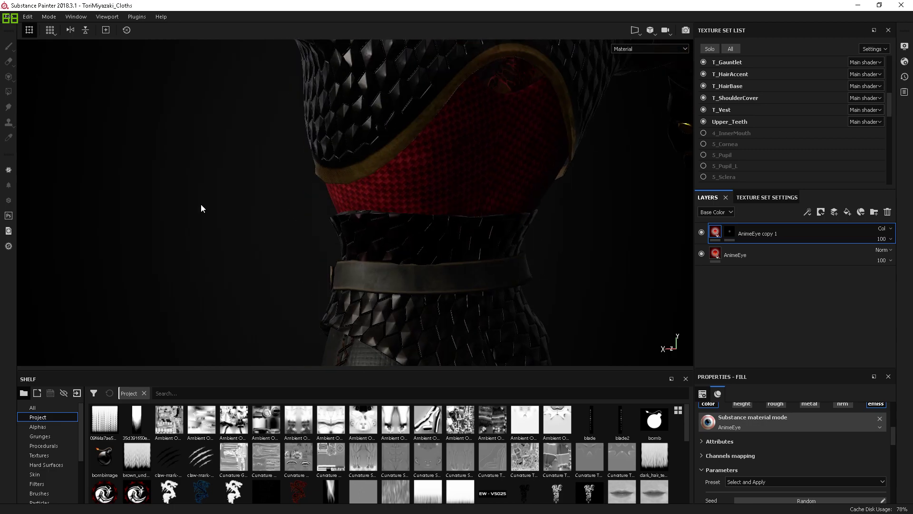
alt+drag(202, 209, 328, 218)
alt+right_drag(379, 200, 358, 53)
alt+drag(453, 157, 469, 87)
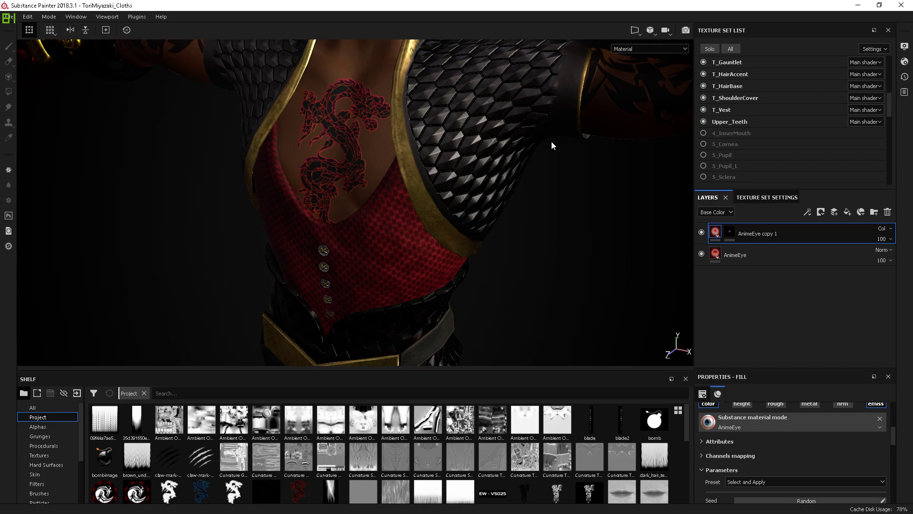
- Browse the shelf's alphas and examine the stitched buttons on the red vest up close
click(36, 426)
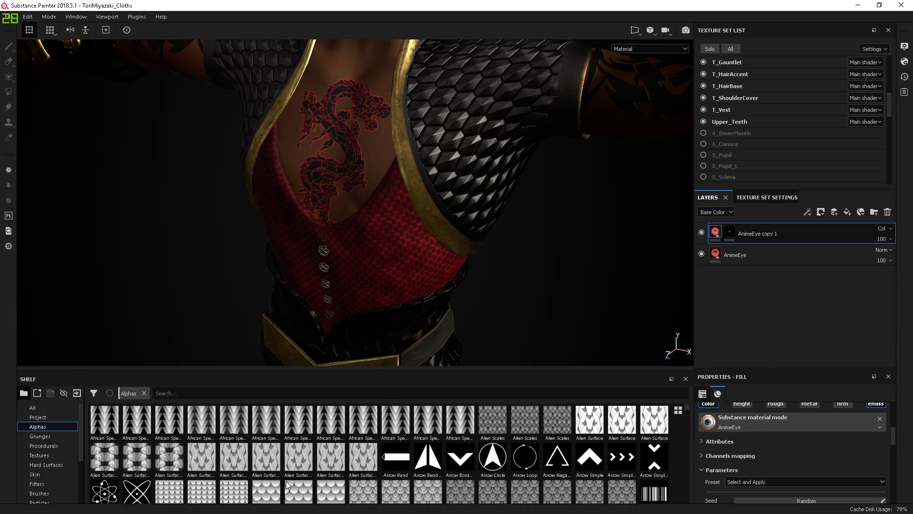
scroll(314, 445, down, 5)
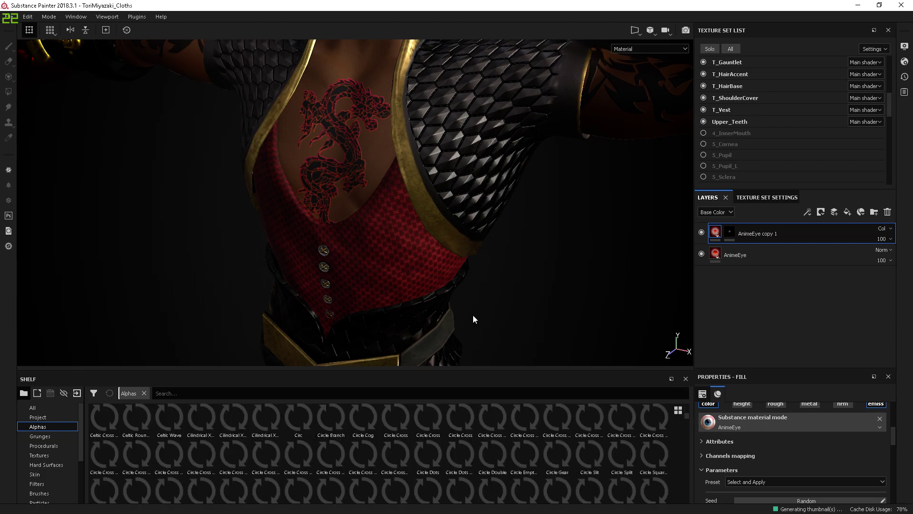
alt+drag(555, 321, 458, 195)
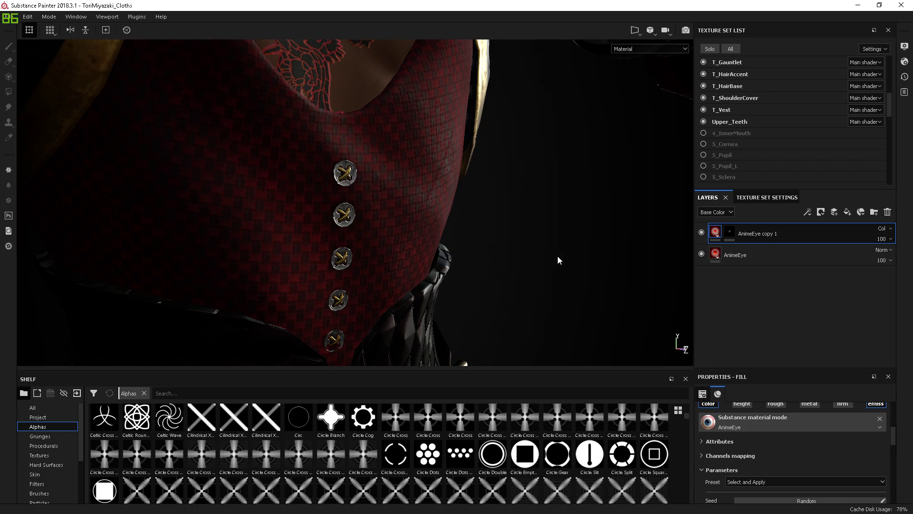
alt+drag(430, 257, 396, 265)
alt+right_drag(410, 228, 366, 161)
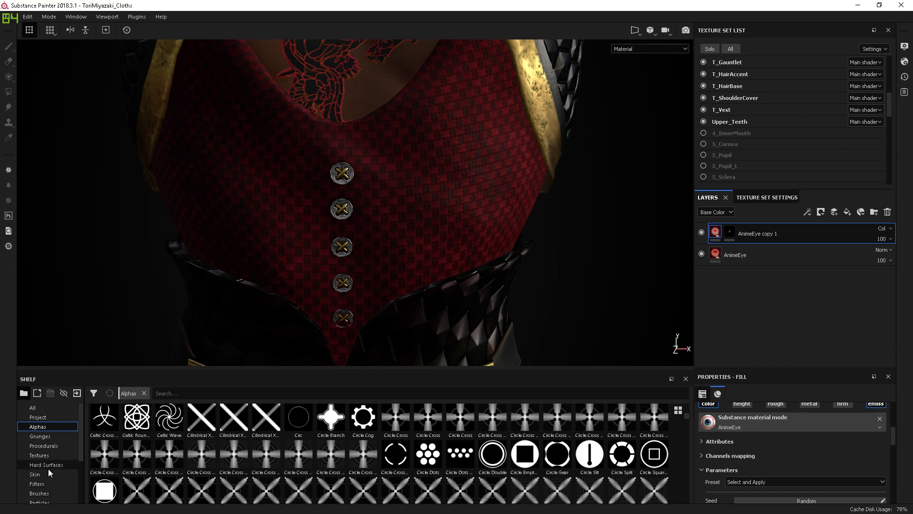
- Display the skin materials in the shelf
scroll(47, 464, down, 1)
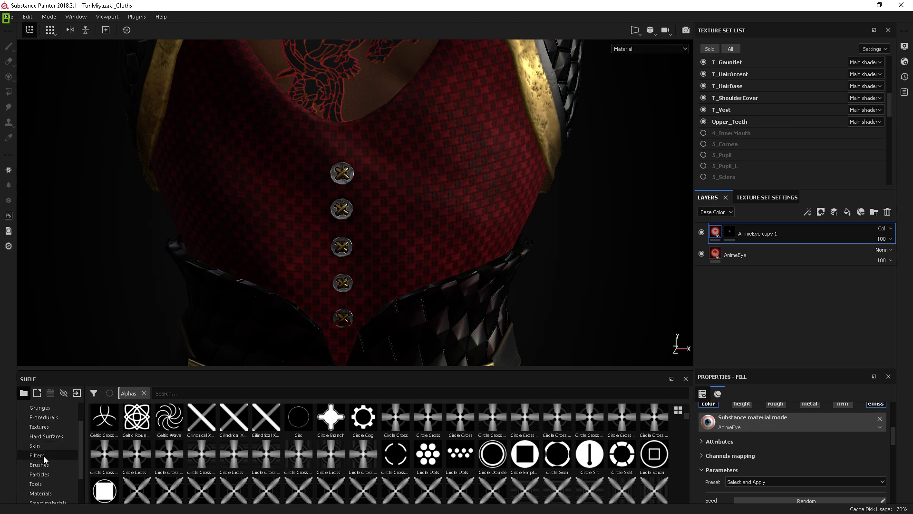
click(44, 455)
click(53, 446)
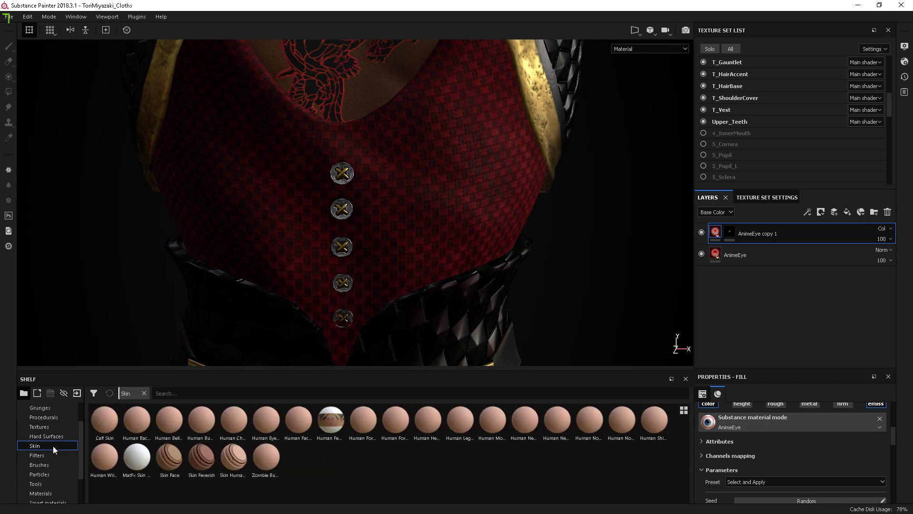
- Pick the ST_Stitches tool from the shelf's tools and select the T_Vest texture set to display its layers
click(42, 483)
click(460, 419)
scroll(736, 431, down, 5)
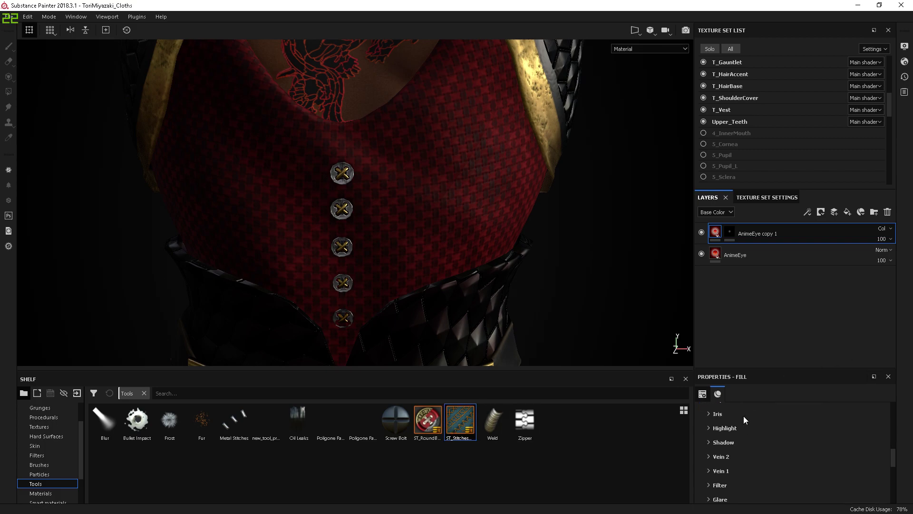
click(736, 110)
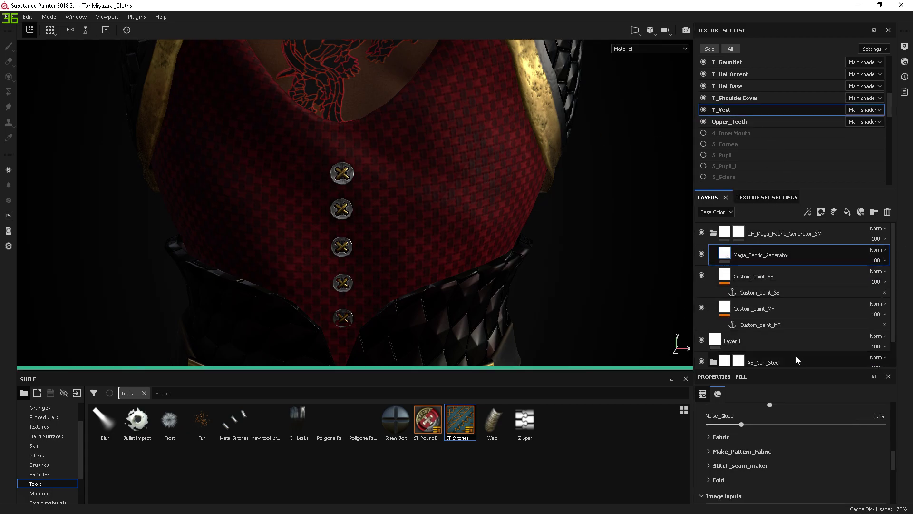
scroll(555, 278, down, 10)
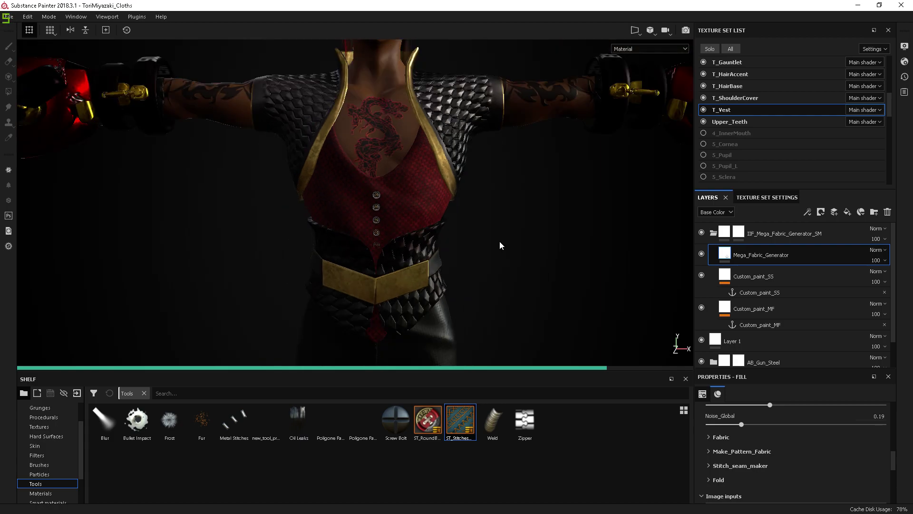
- Examine the red vest, gold-trimmed scaled jacket and belt buckle from the front
scroll(499, 242, up, 3)
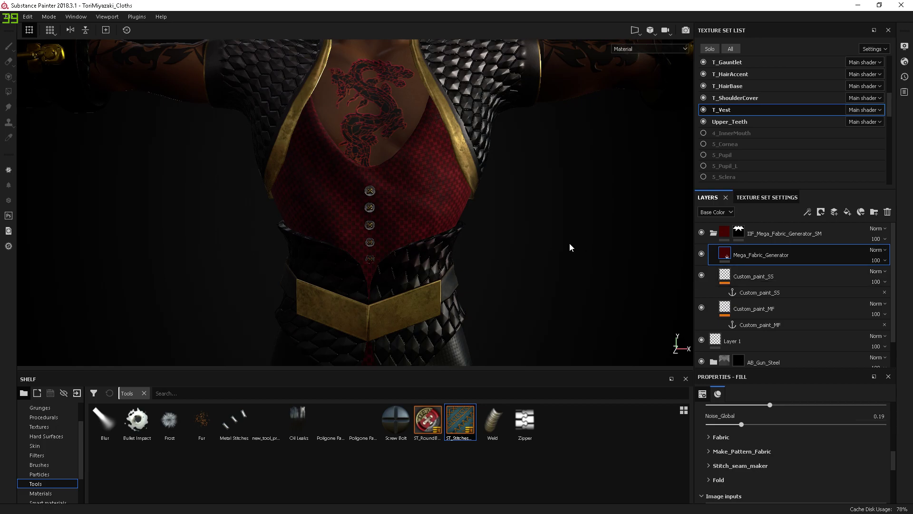
alt+middle_drag(521, 198, 508, 326)
alt+drag(281, 239, 324, 123)
alt+drag(445, 237, 404, 233)
- Switch to the reference board and examine the collected costume and armour images
key(alt+Tab)
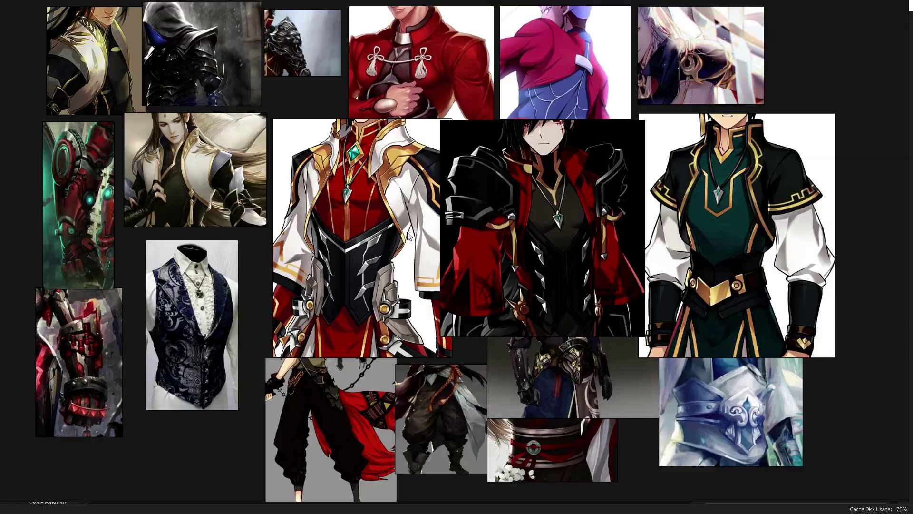
middle_drag(275, 237, 261, 265)
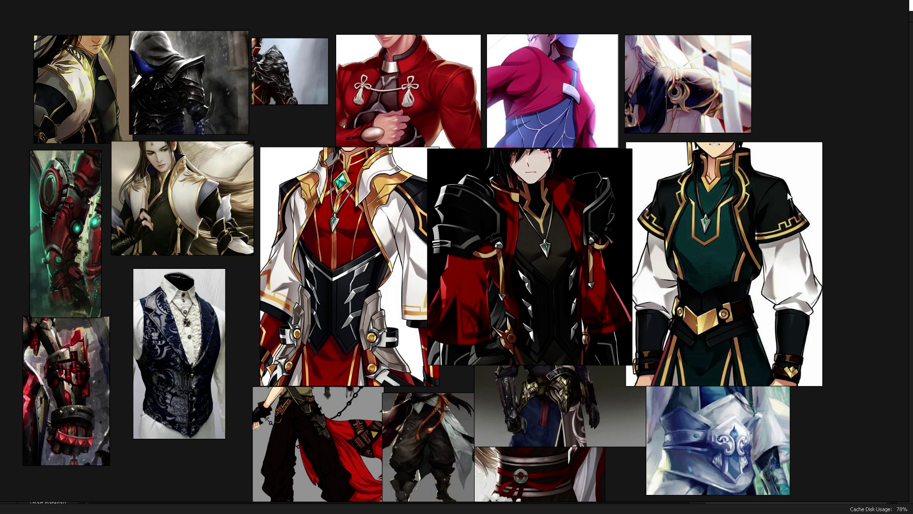
middle_drag(786, 112, 806, 84)
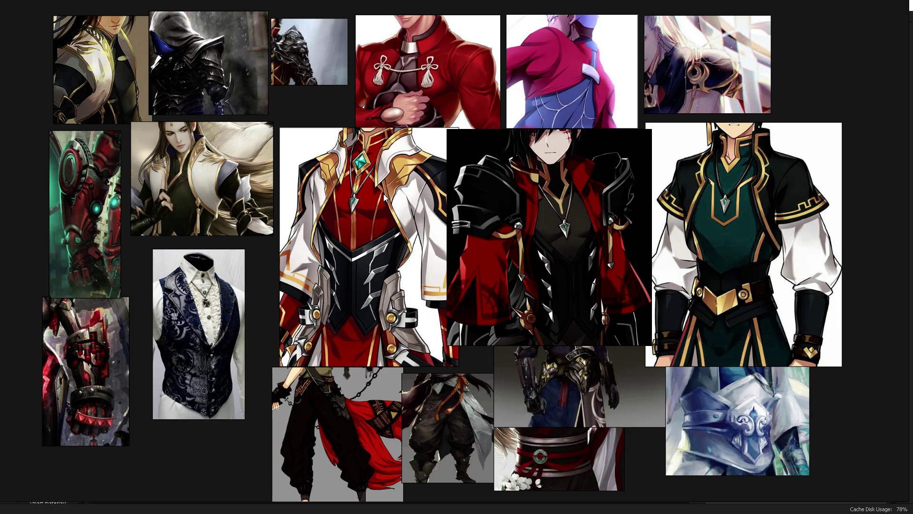
- Return to Substance Painter and examine the character's shoulders, face and lips up close
key(alt+Tab)
mouse_move(486, 180)
alt+mouse_down()
mouse_move(258, 207)
mouse_move(129, 195)
alt+mouse_up()
alt+drag(121, 256, 572, 215)
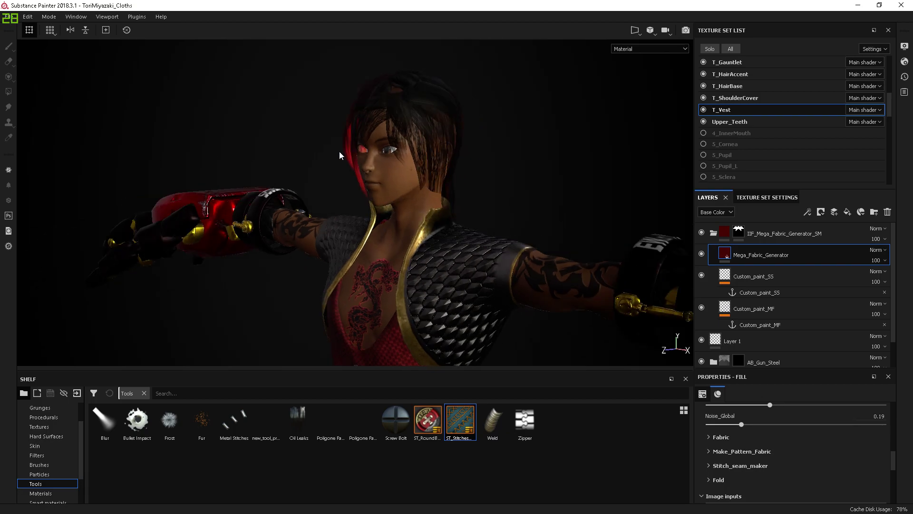
alt+right_drag(340, 152, 347, 430)
alt+drag(345, 287, 249, 255)
alt+right_drag(250, 254, 236, 434)
alt+middle_drag(350, 280, 423, 226)
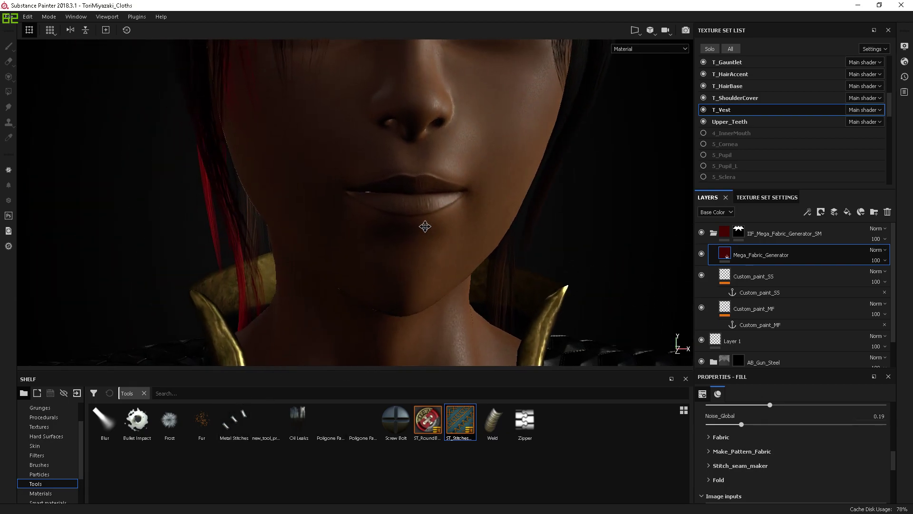
alt+drag(424, 227, 437, 222)
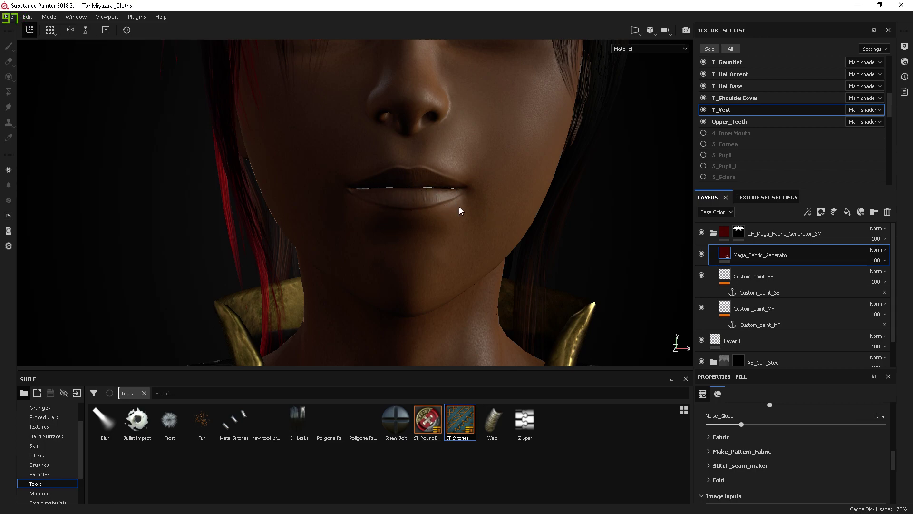
- Examine the face from the side and inspect the skin detail around the nose and mouth
scroll(460, 209, down, 5)
alt+drag(443, 228, 394, 247)
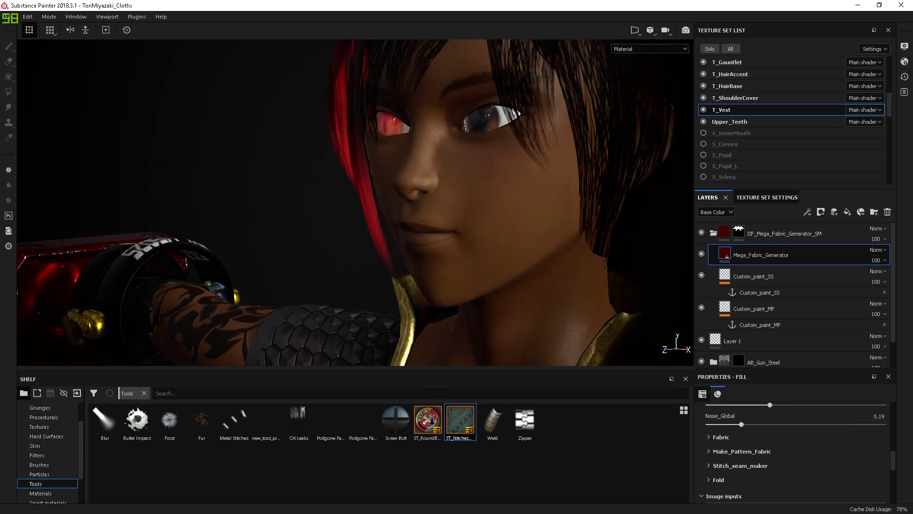
scroll(387, 212, up, 6)
alt+drag(438, 290, 679, 279)
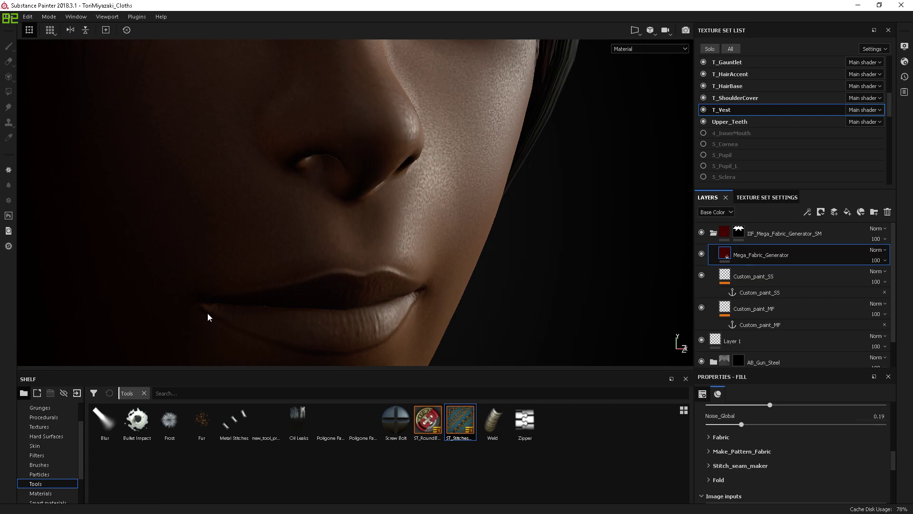
alt+drag(464, 281, 412, 281)
alt+right_drag(412, 281, 370, 104)
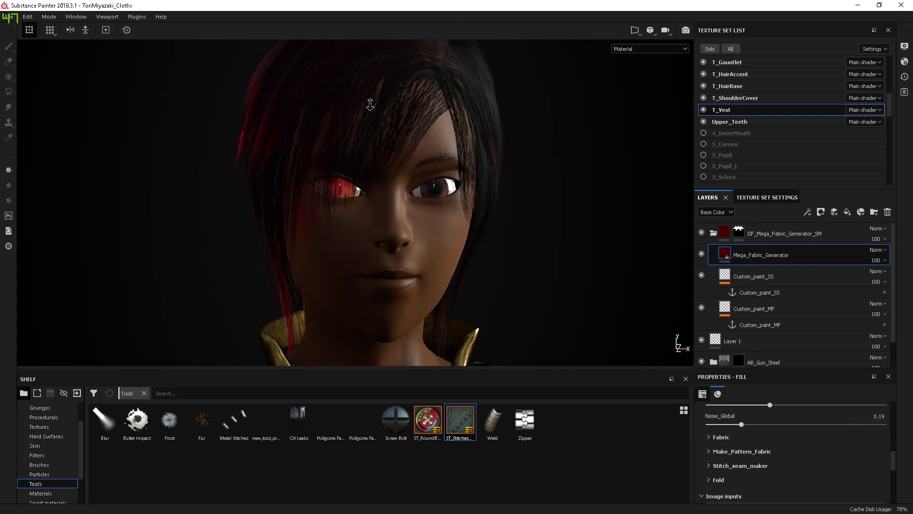
- Examine the upper body with the arm and chest tattoos, and the leather pants below the belt
alt+right_drag(490, 261, 509, 231)
alt+drag(509, 230, 516, 280)
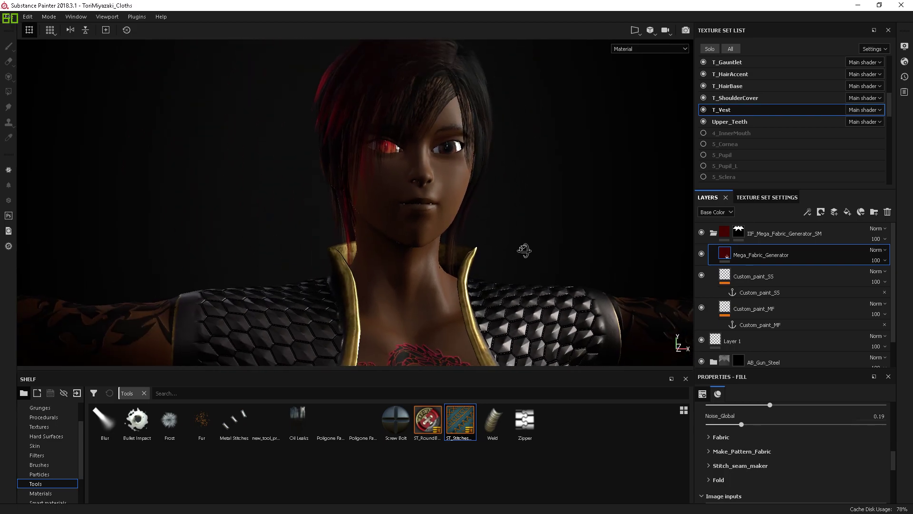
alt+right_drag(516, 281, 451, 252)
alt+middle_drag(452, 252, 408, 240)
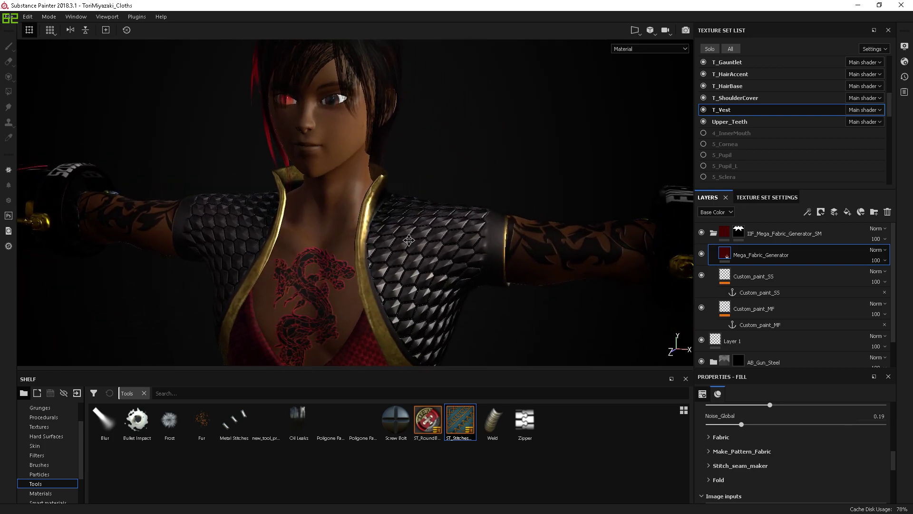
alt+drag(409, 240, 244, 161)
alt+drag(519, 151, 594, 93)
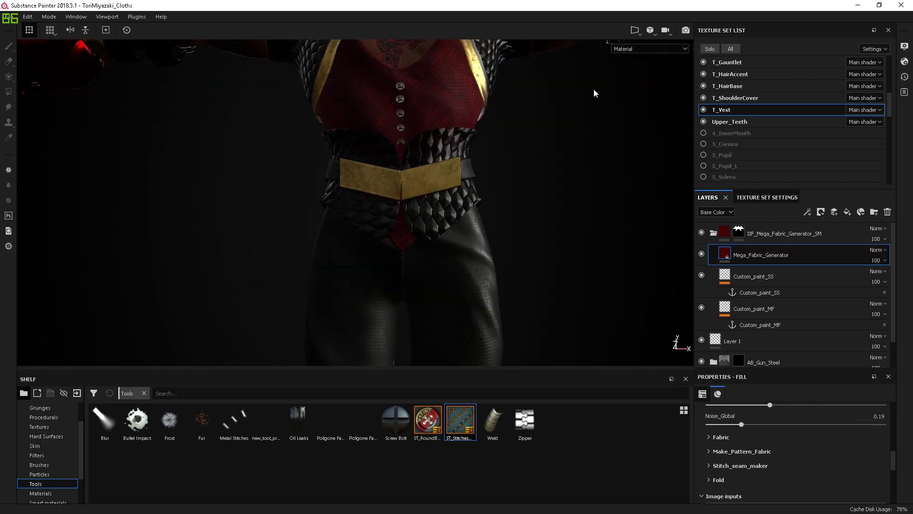
- Examine the whole costume with the red gauntlets, and the emblem on the jacket's back
alt+middle_drag(485, 124, 461, 324)
alt+right_drag(461, 324, 462, 349)
alt+drag(461, 350, 531, 300)
alt+middle_drag(531, 300, 453, 276)
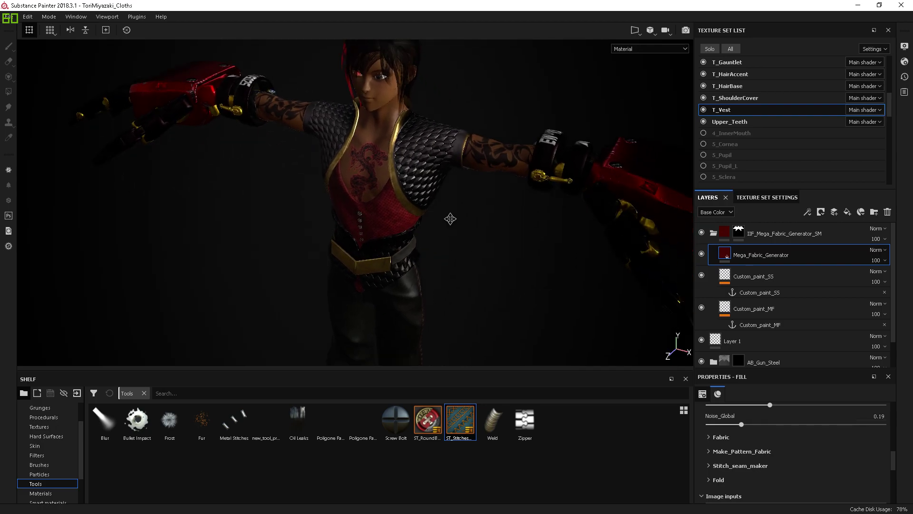
alt+drag(453, 275, 390, 151)
alt+right_drag(390, 150, 418, 291)
alt+middle_drag(418, 291, 432, 246)
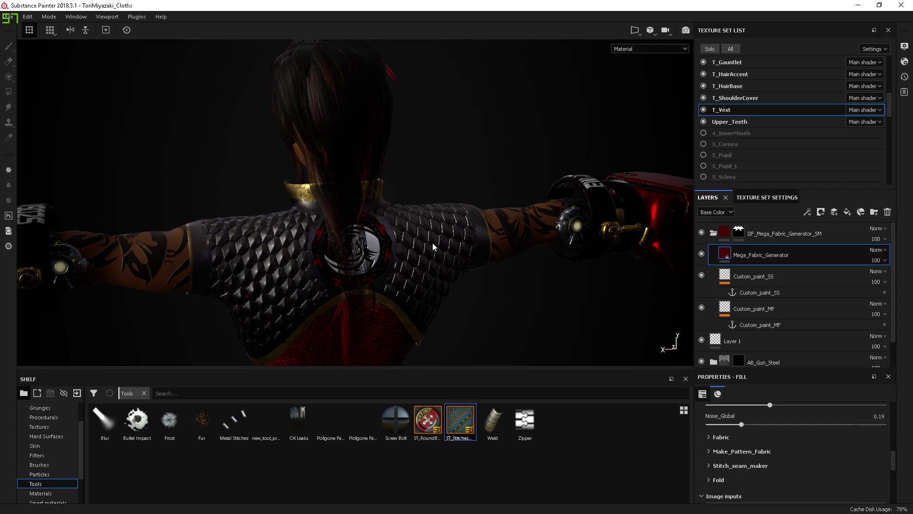
- Switch to Character Creator with the Mika_Magami_2018 project
click(879, 5)
click(690, 82)
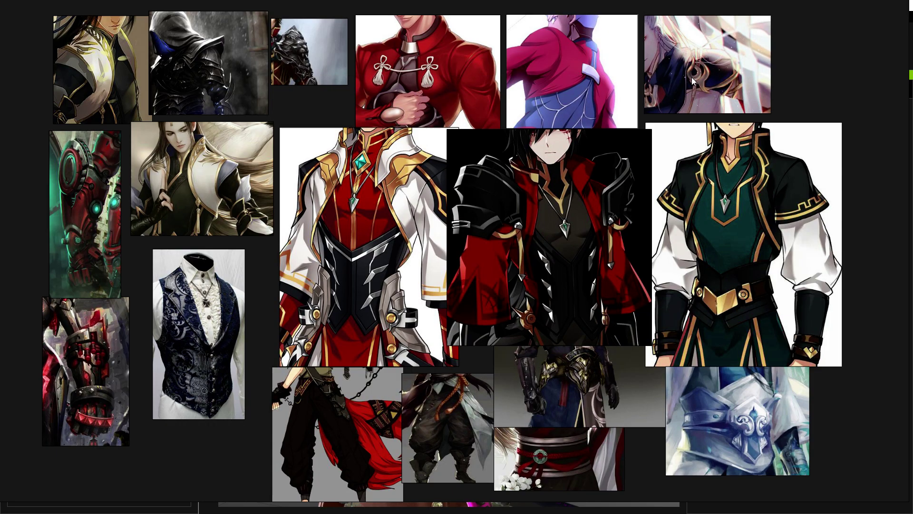
key(alt+Tab)
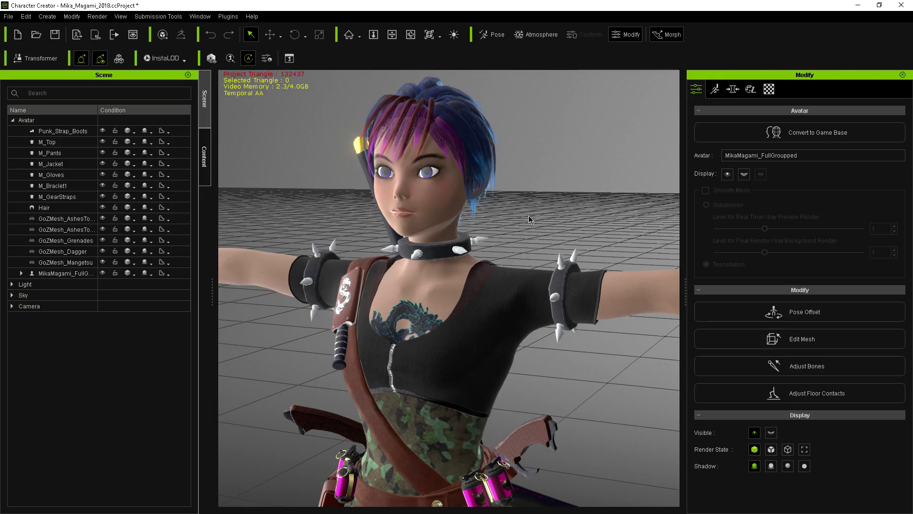
- Select the MikaMagami_FullGroupped avatar, view it from the front and undo the last change
click(438, 205)
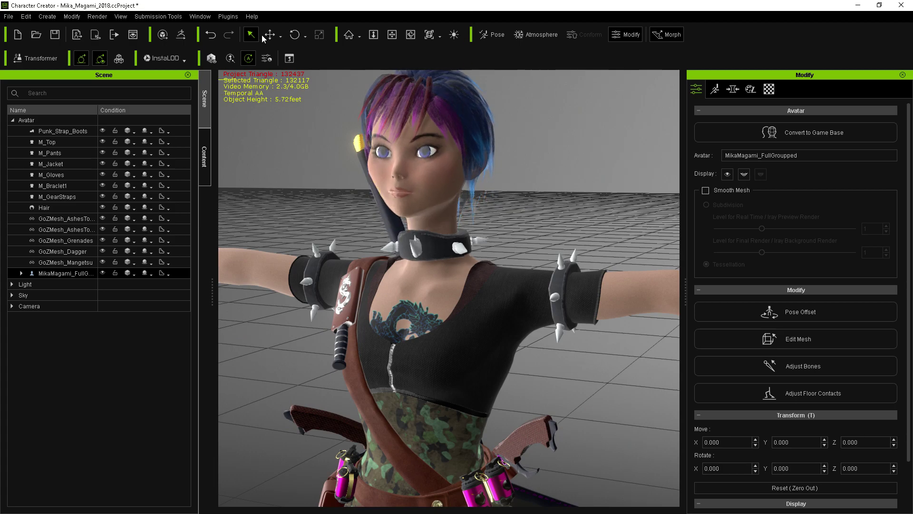
click(392, 34)
drag(377, 247, 539, 265)
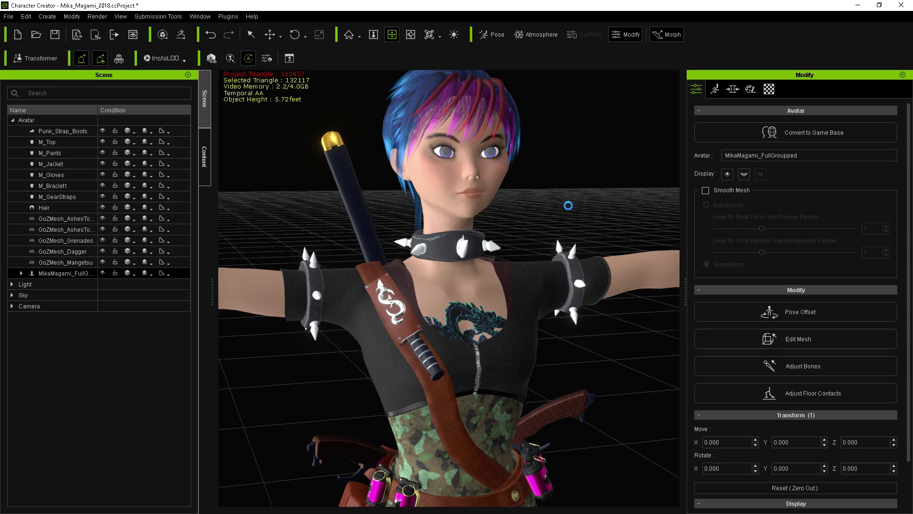
key(ctrl+z)
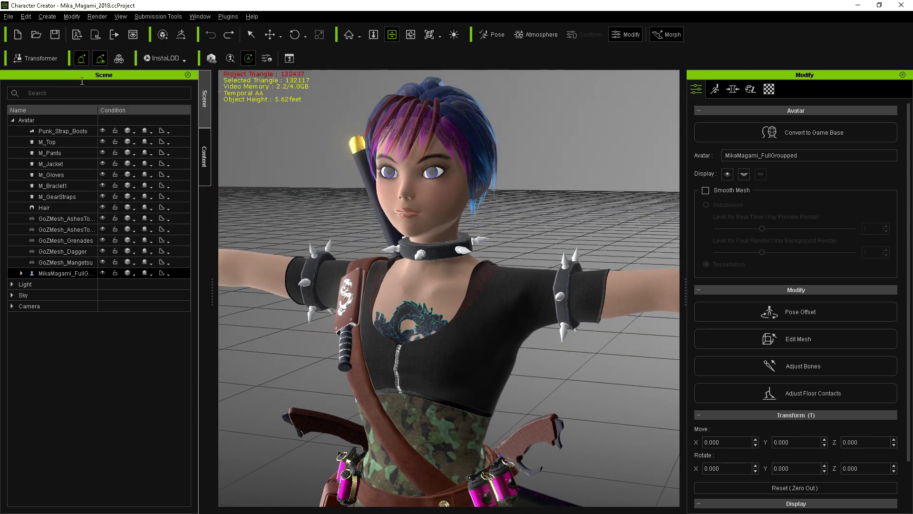
- Display the content library and examine the avatar's black top, shoulder strap and belt gear
click(204, 158)
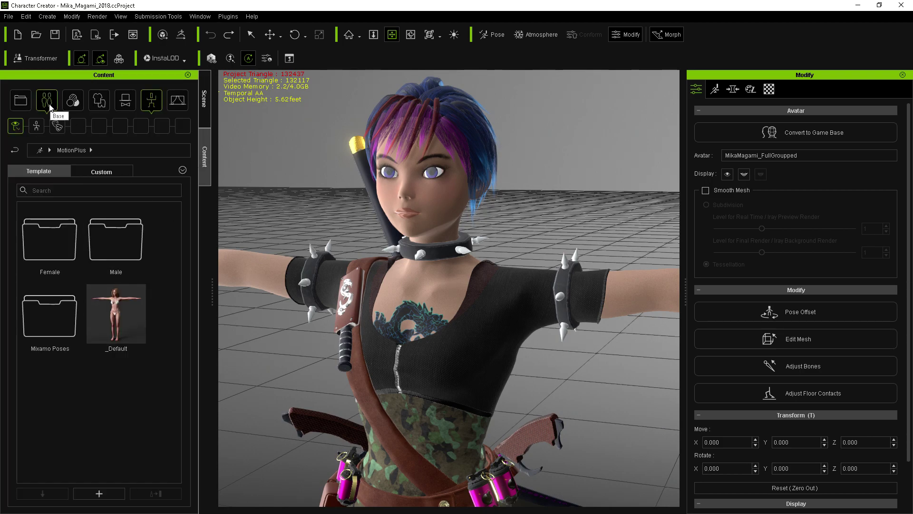
drag(334, 219, 330, 191)
alt+right_drag(395, 312, 535, 280)
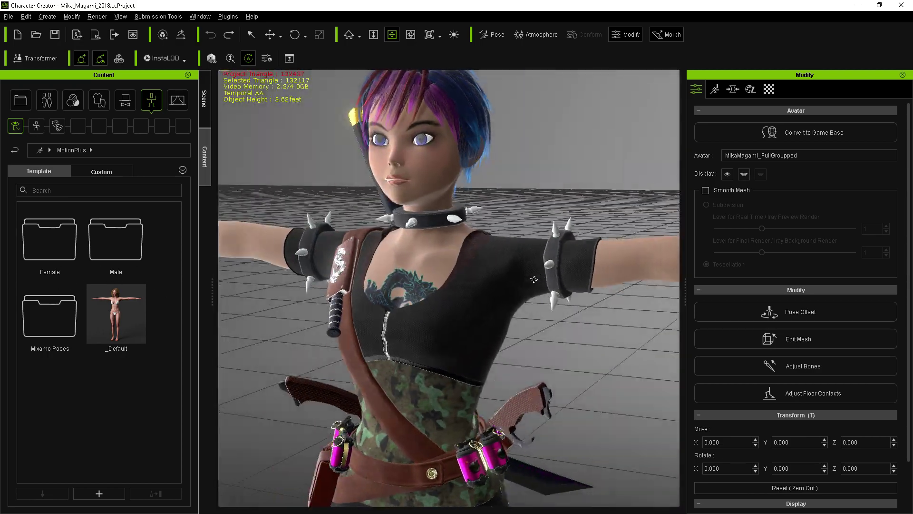
drag(483, 372, 504, 353)
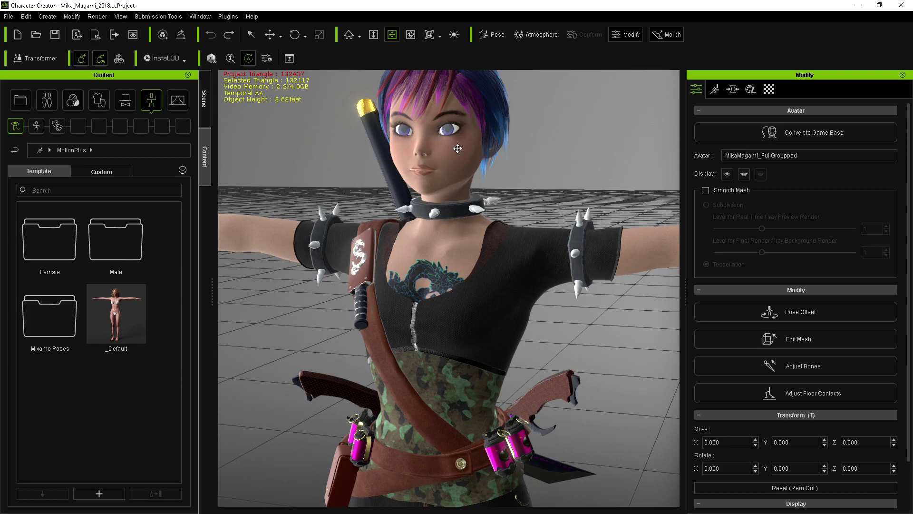
- Examine the avatar's face, multicoloured hair and spiked collar up close from the front
scroll(458, 148, up, 3)
scroll(449, 219, up, 3)
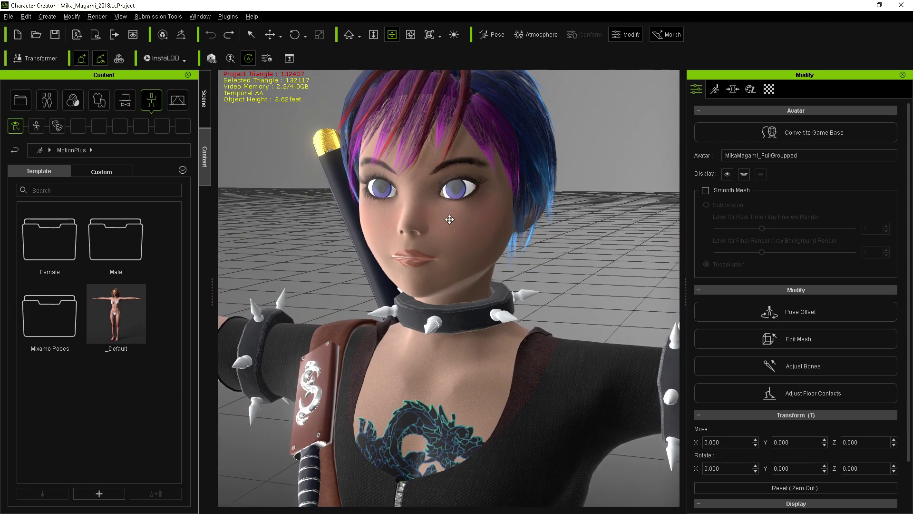
right_drag(449, 219, 552, 221)
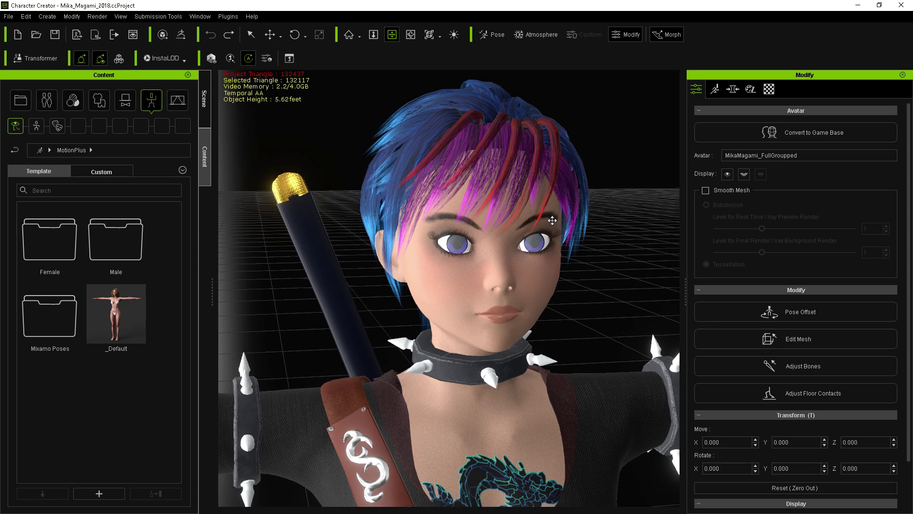
middle_drag(528, 274, 487, 265)
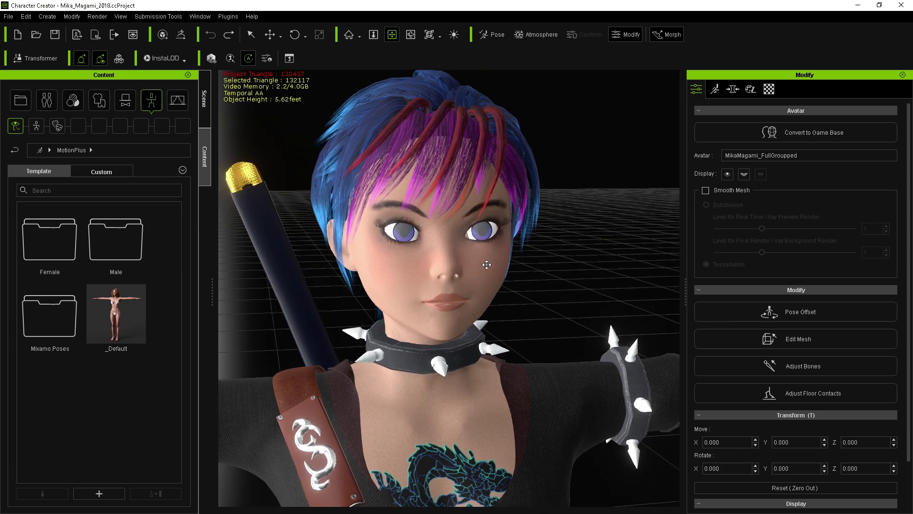
mouse_move(491, 264)
right_down()
mouse_move(459, 263)
mouse_move(474, 267)
right_up()
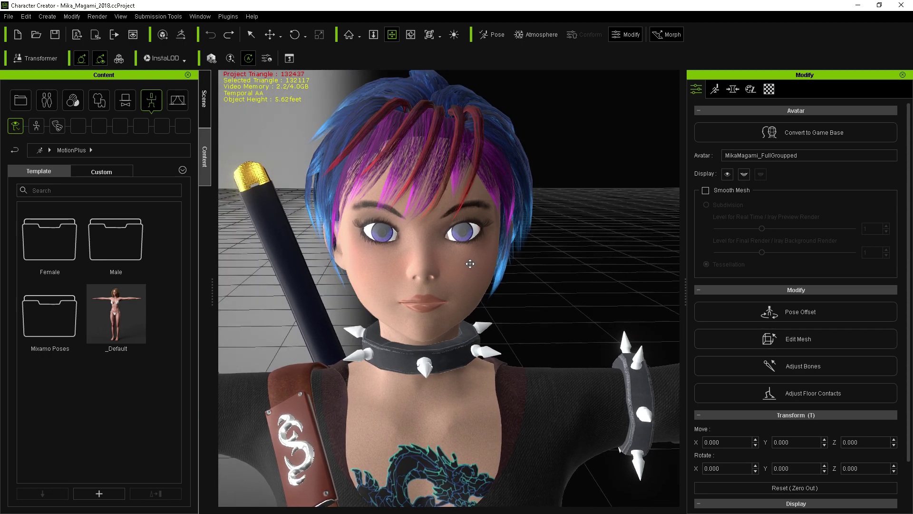
middle_drag(474, 268, 495, 265)
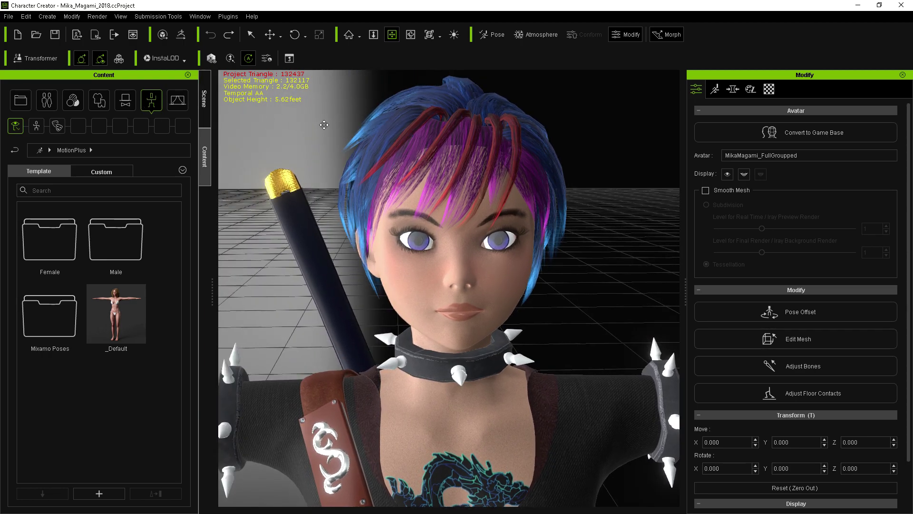